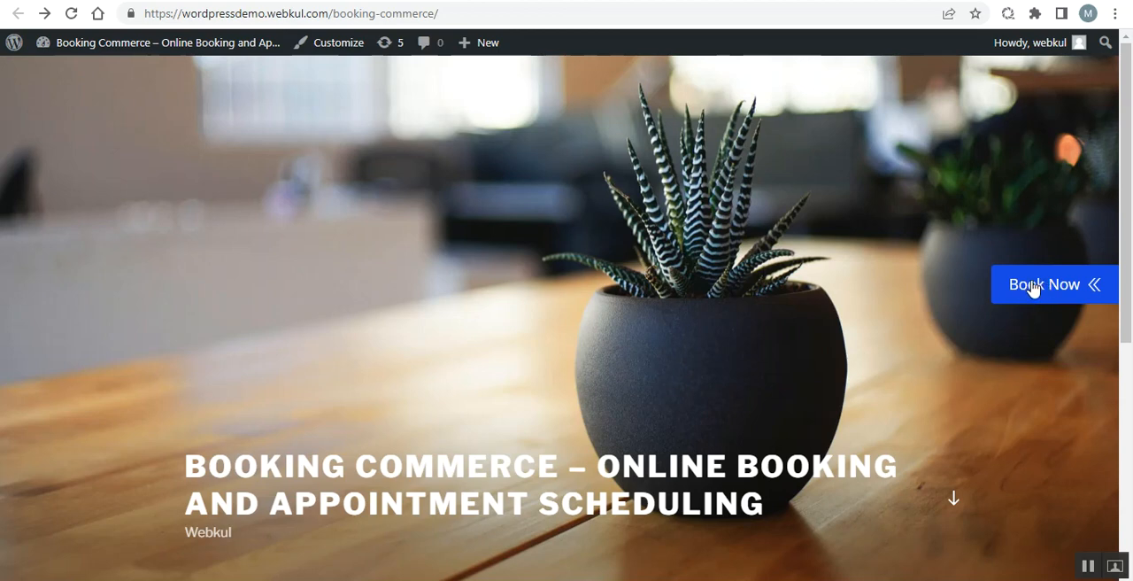
Step: Look over the demo WordPress storefront page that carries the Book Now widget
{"action": "scroll", "coordinate": [1132, 221], "scroll_direction": "down", "scroll_amount": 4}
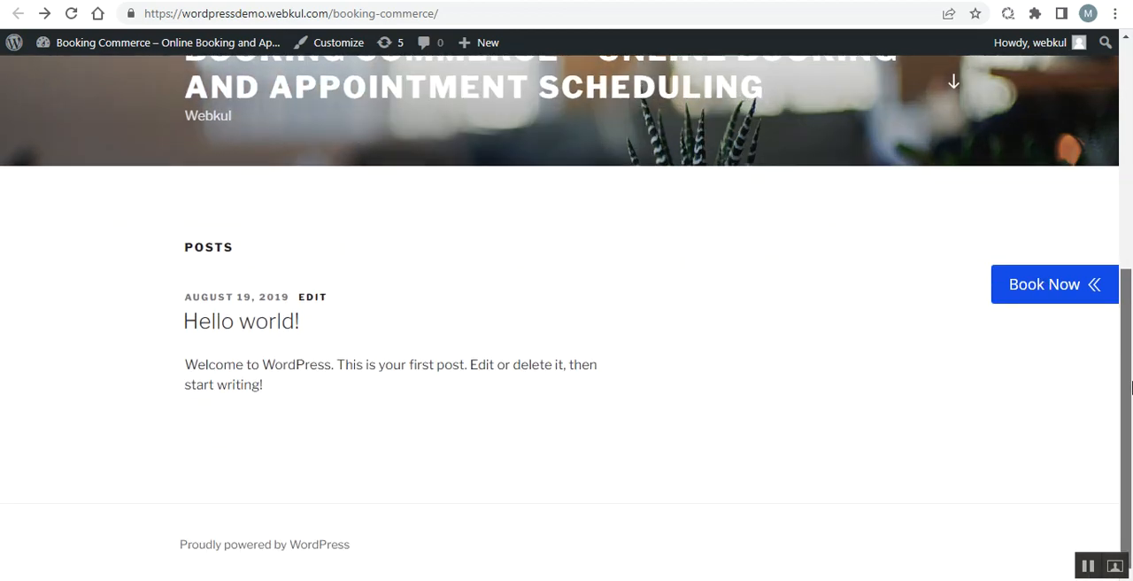
{"action": "scroll", "coordinate": [1131, 277], "scroll_direction": "up", "scroll_amount": 1}
{"action": "scroll", "coordinate": [1132, 277], "scroll_direction": "up", "scroll_amount": 3}
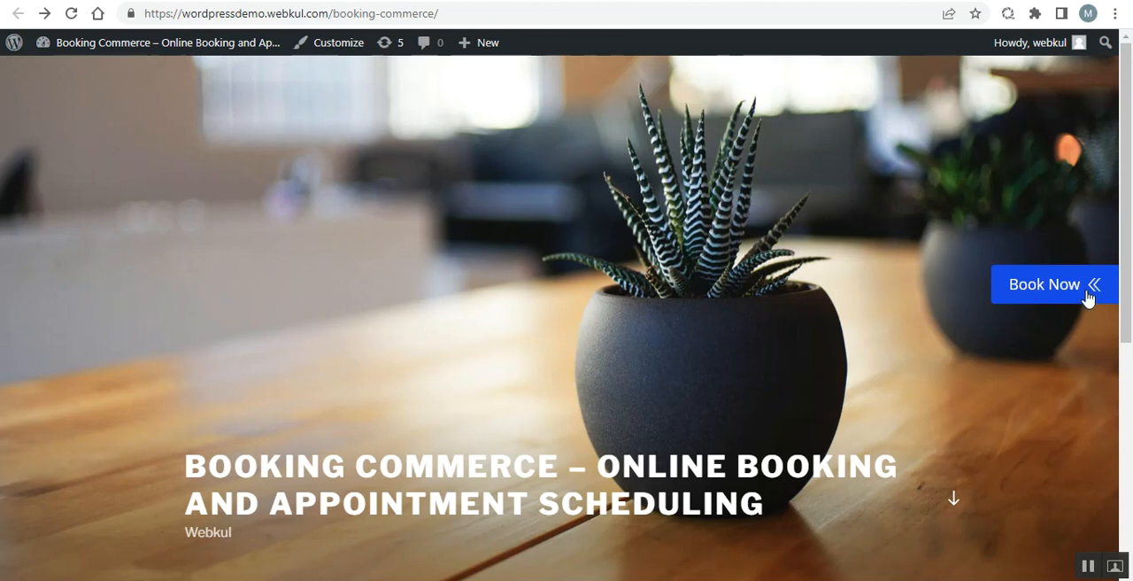
{"action": "scroll", "coordinate": [1130, 142], "scroll_direction": "down", "scroll_amount": 5}
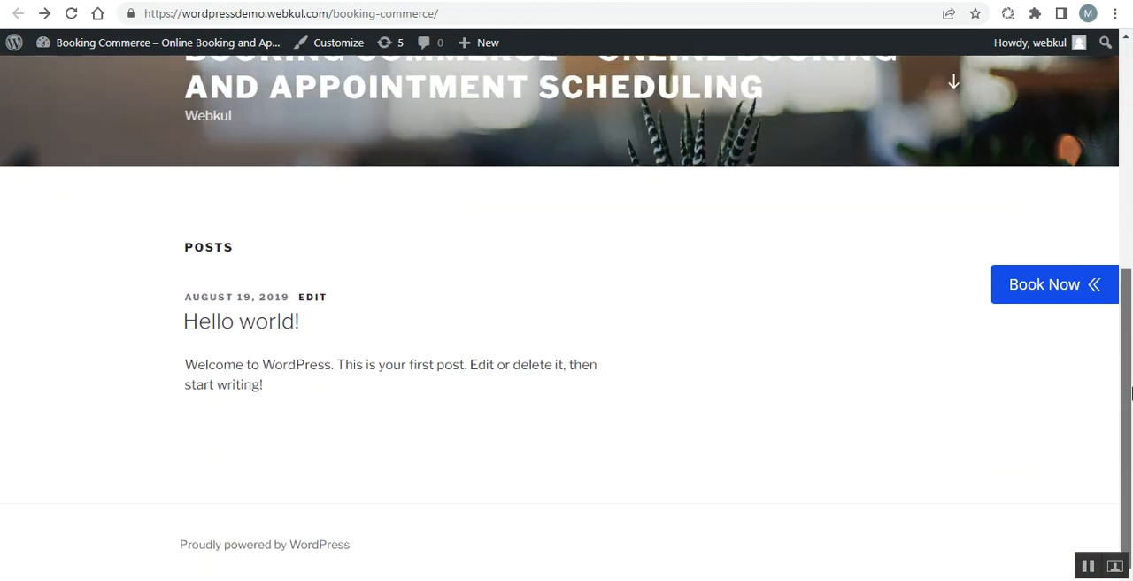
{"action": "scroll", "coordinate": [1130, 186], "scroll_direction": "up", "scroll_amount": 4}
{"action": "scroll", "coordinate": [1130, 186], "scroll_direction": "up", "scroll_amount": 2}
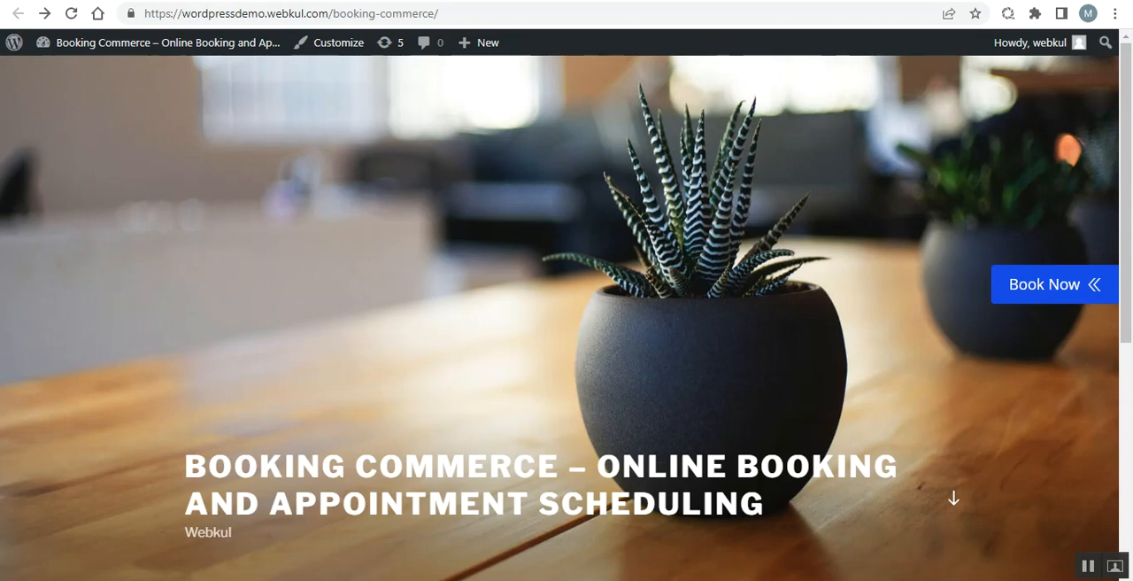
Step: View the Booking Commerce member login page and home page, and return to the WordPress storefront
{"action": "key", "text": "ctrl+Tab"}
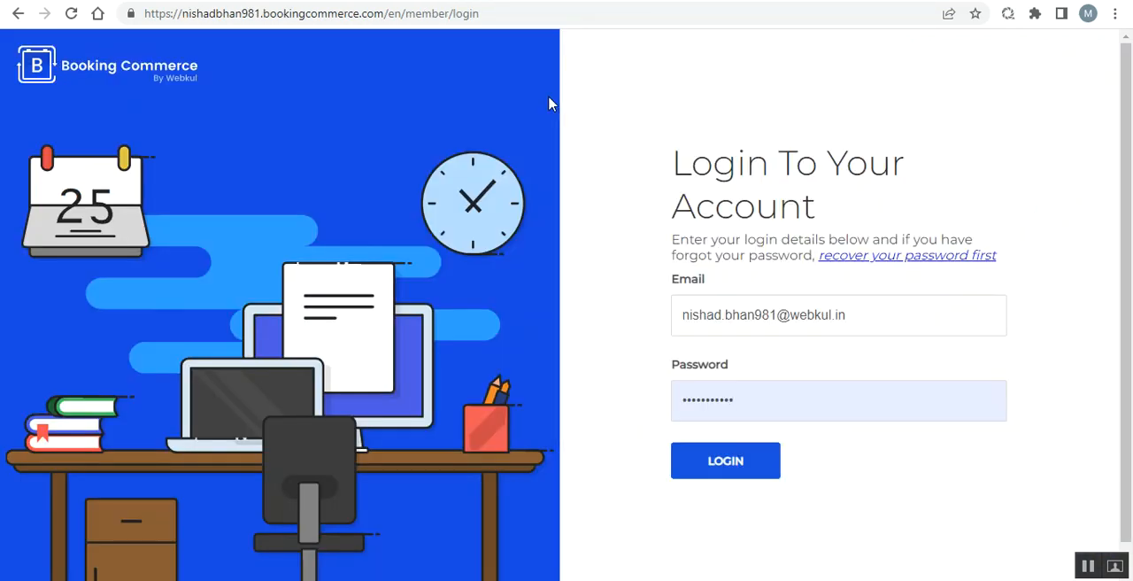
{"action": "left_click_drag", "start_coordinate": [182, 14], "coordinate": [354, 14]}
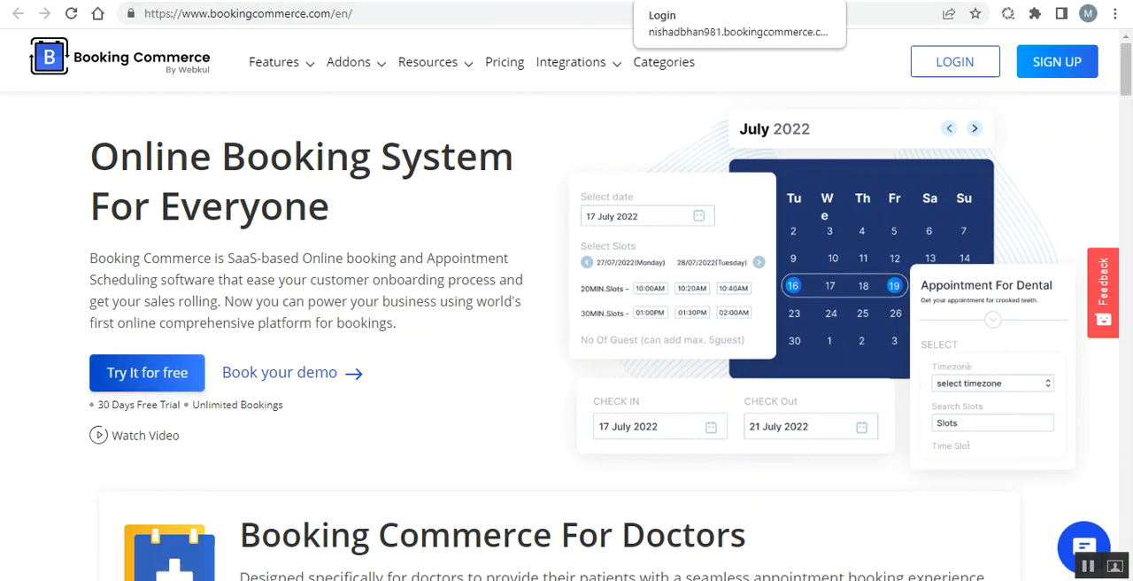
{"action": "left_click", "coordinate": [797, 0]}
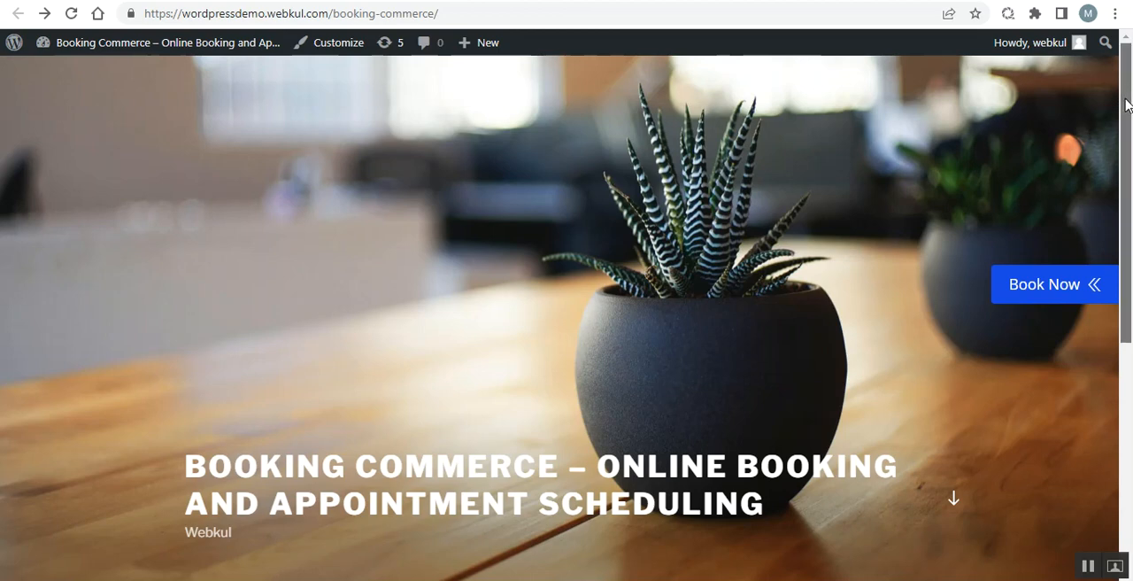
Step: Open the Book Now widget on the storefront and choose the Car Booking service
{"action": "left_click_drag", "start_coordinate": [1126, 104], "coordinate": [1127, 64]}
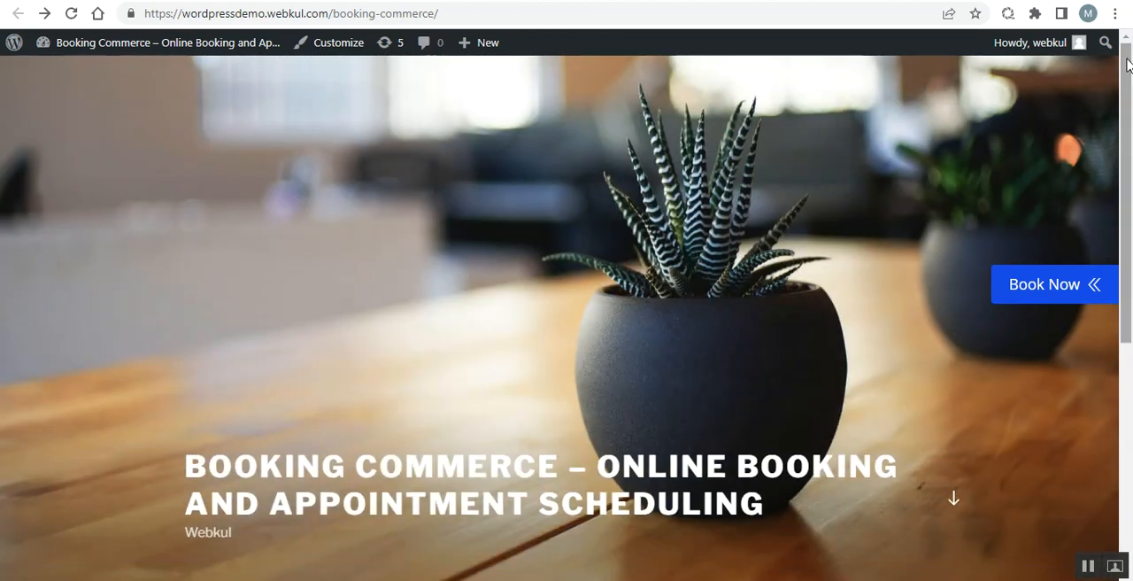
{"action": "left_click", "coordinate": [1051, 293]}
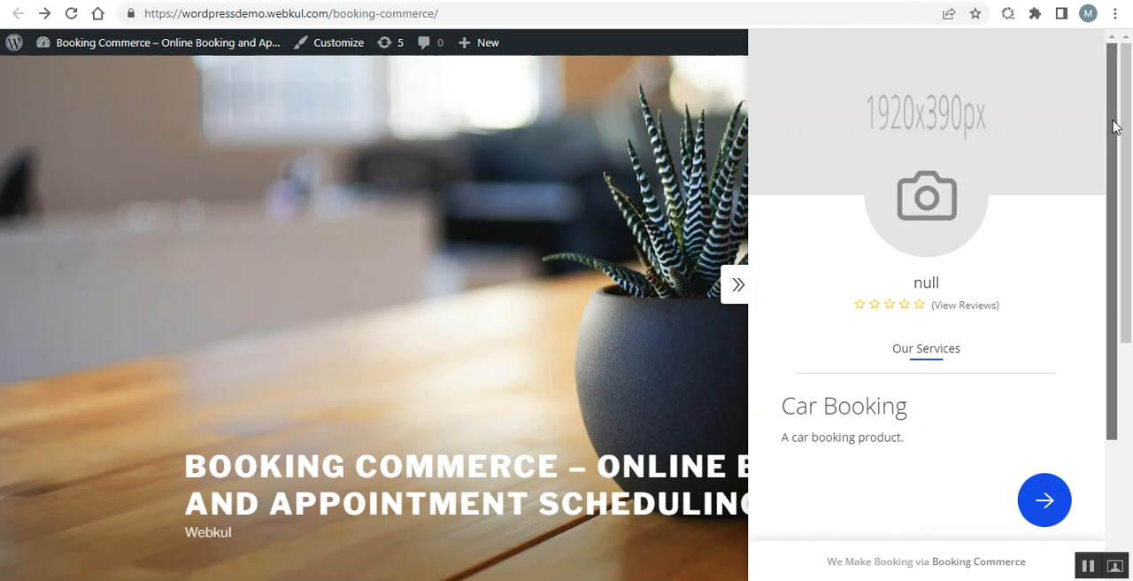
{"action": "left_click_drag", "start_coordinate": [1115, 125], "coordinate": [930, 108]}
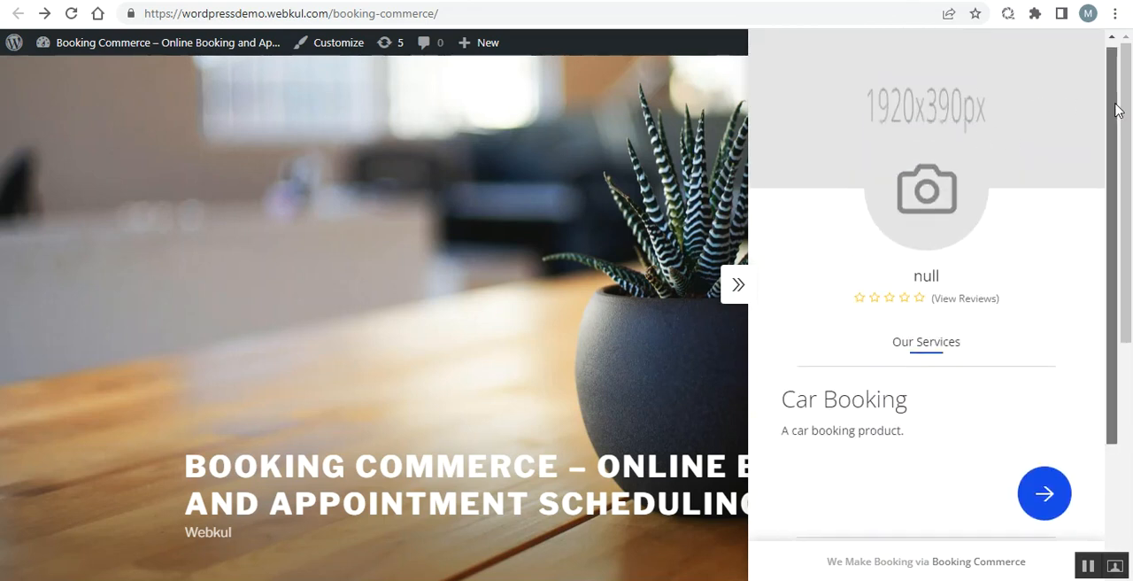
{"action": "left_click_drag", "start_coordinate": [1117, 110], "coordinate": [1088, 285]}
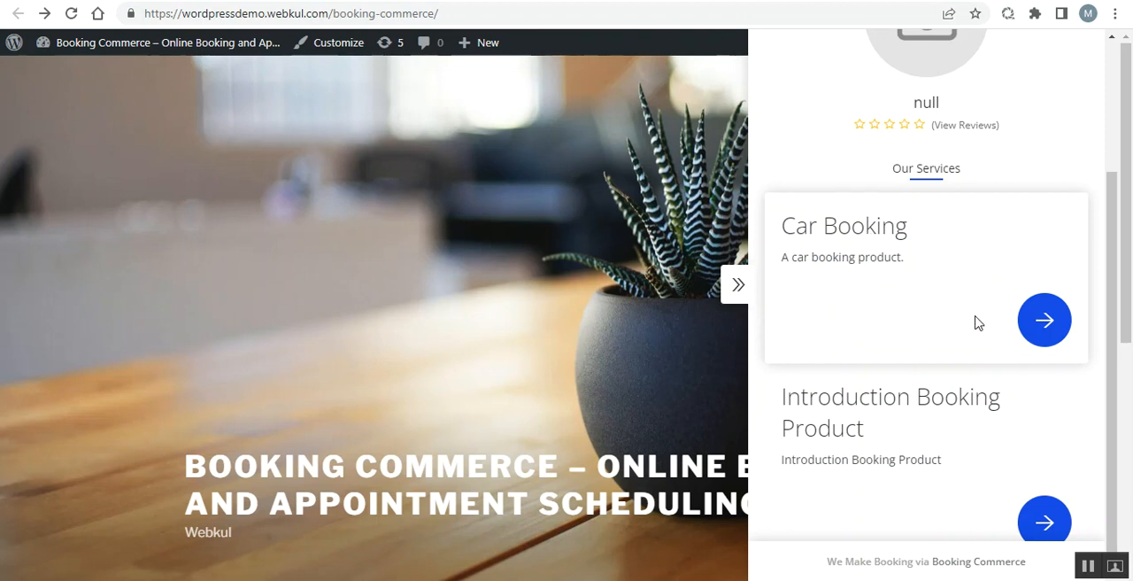
{"action": "left_click", "coordinate": [1035, 321]}
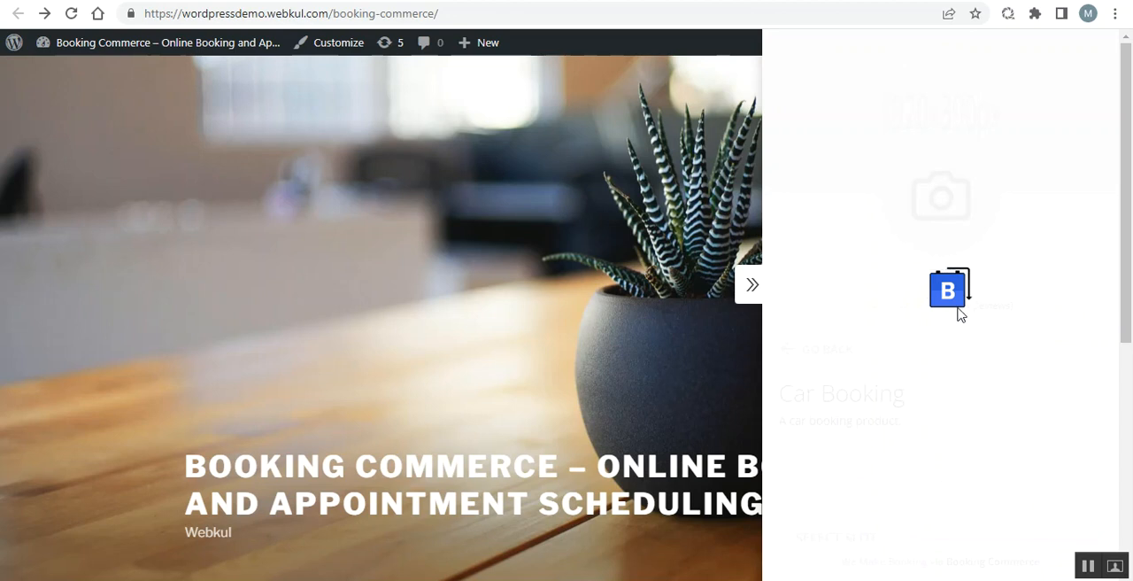
Step: Expand the Car Booking details, view the service location's directions on Google Maps, and return to the storefront
{"action": "left_click_drag", "start_coordinate": [1113, 124], "coordinate": [1107, 283]}
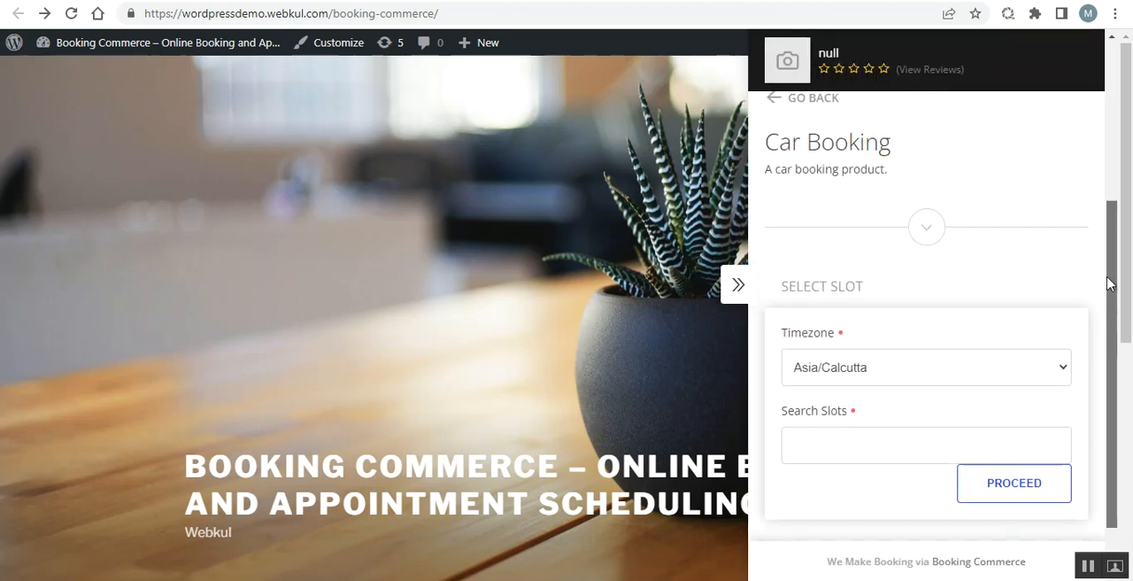
{"action": "left_click", "coordinate": [929, 230]}
{"action": "scroll", "coordinate": [807, 279], "scroll_direction": "up", "scroll_amount": 2}
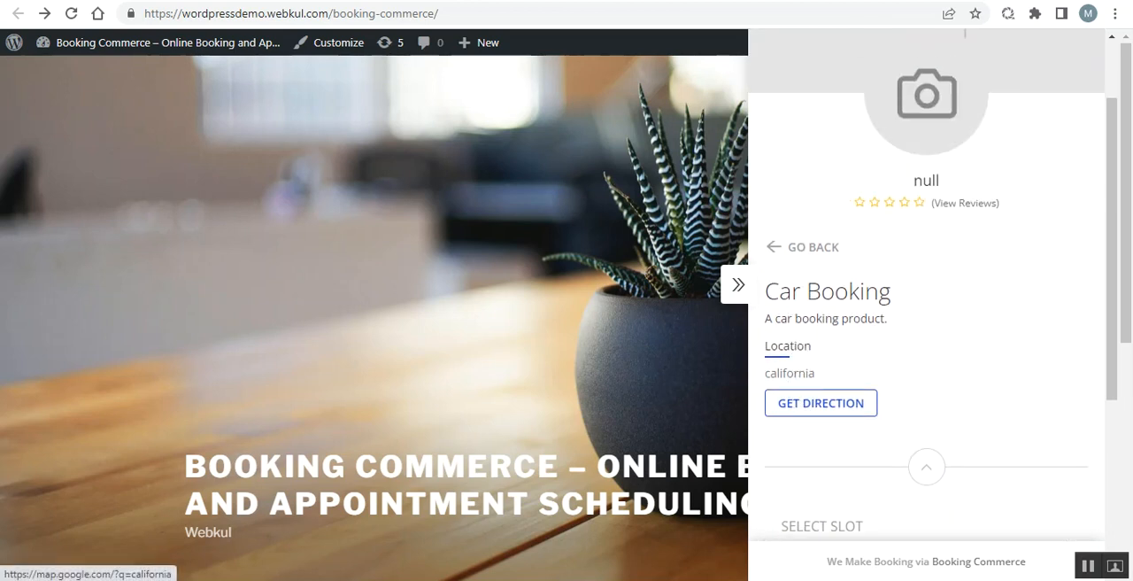
{"action": "left_click", "coordinate": [811, 409]}
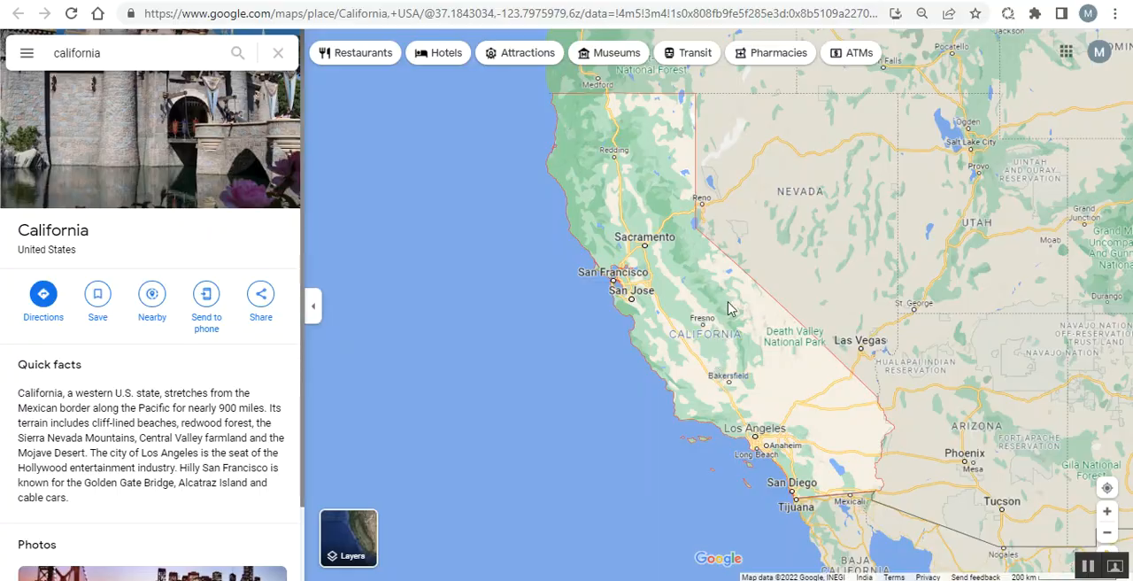
{"action": "left_click", "coordinate": [779, 2]}
Step: Browse the timezone options for the Car Booking slot, keeping Asia/Calcutta
{"action": "scroll", "coordinate": [876, 388], "scroll_direction": "down", "scroll_amount": 1}
{"action": "scroll", "coordinate": [875, 387], "scroll_direction": "down", "scroll_amount": 3}
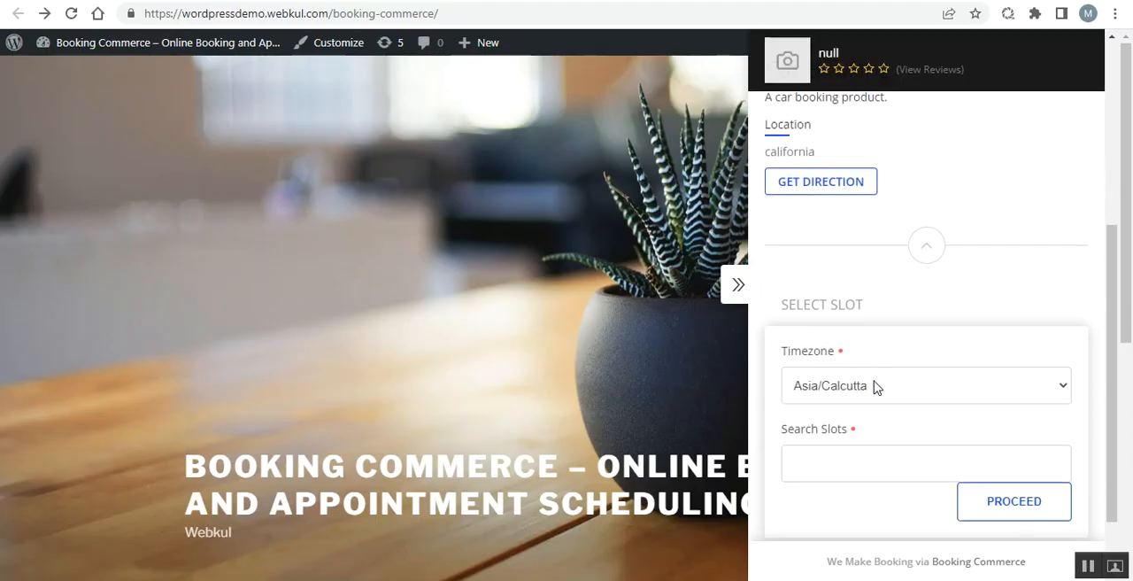
{"action": "left_click", "coordinate": [853, 302]}
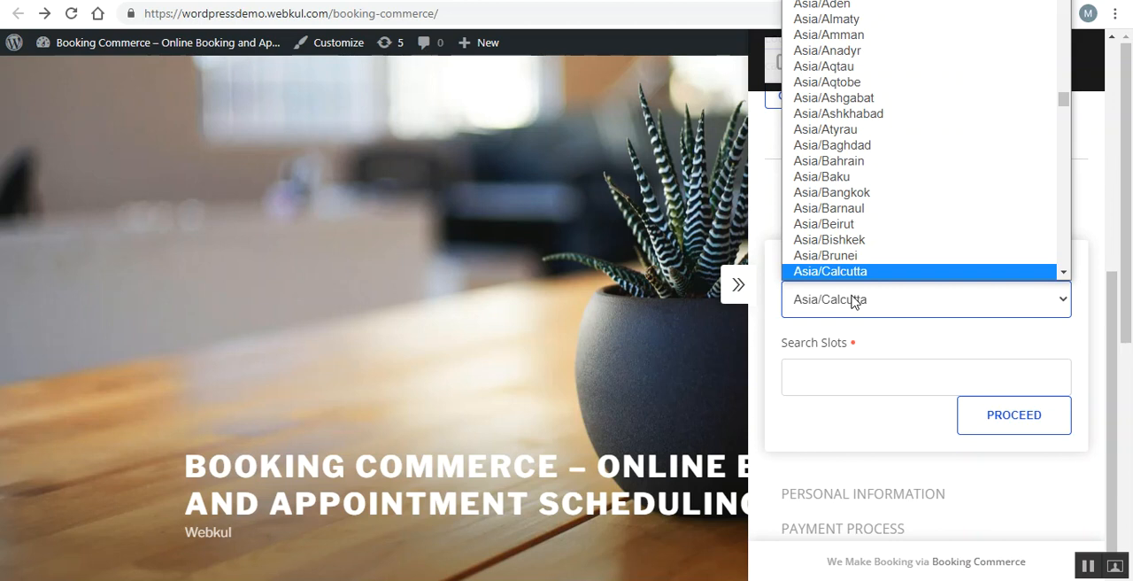
{"action": "left_click", "coordinate": [837, 344]}
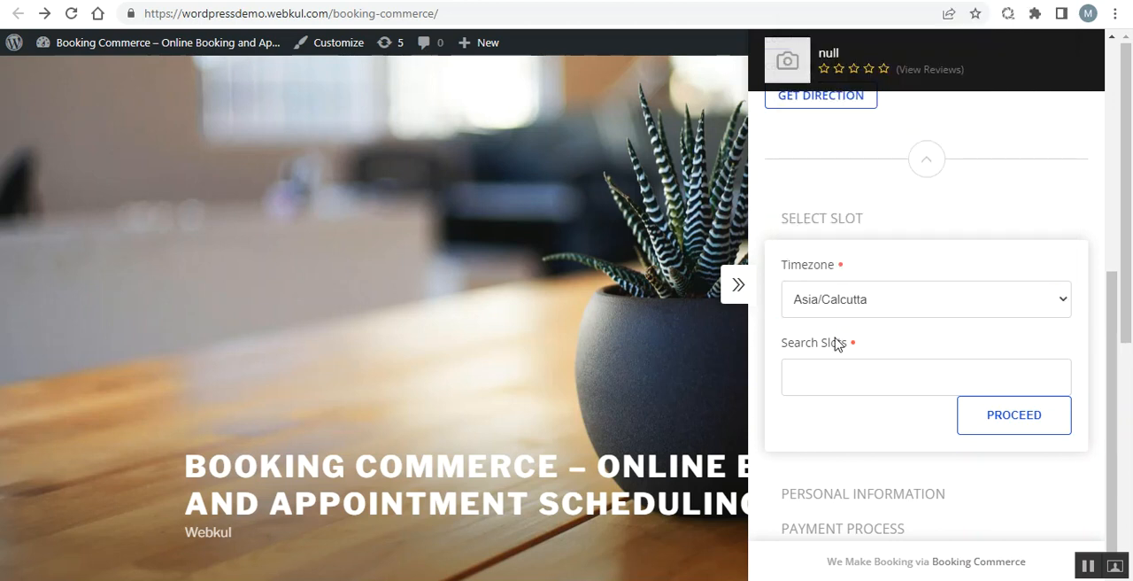
Step: Choose 2022-07-11 as the Car Booking slot date and proceed to the personal information
{"action": "left_click", "coordinate": [830, 381]}
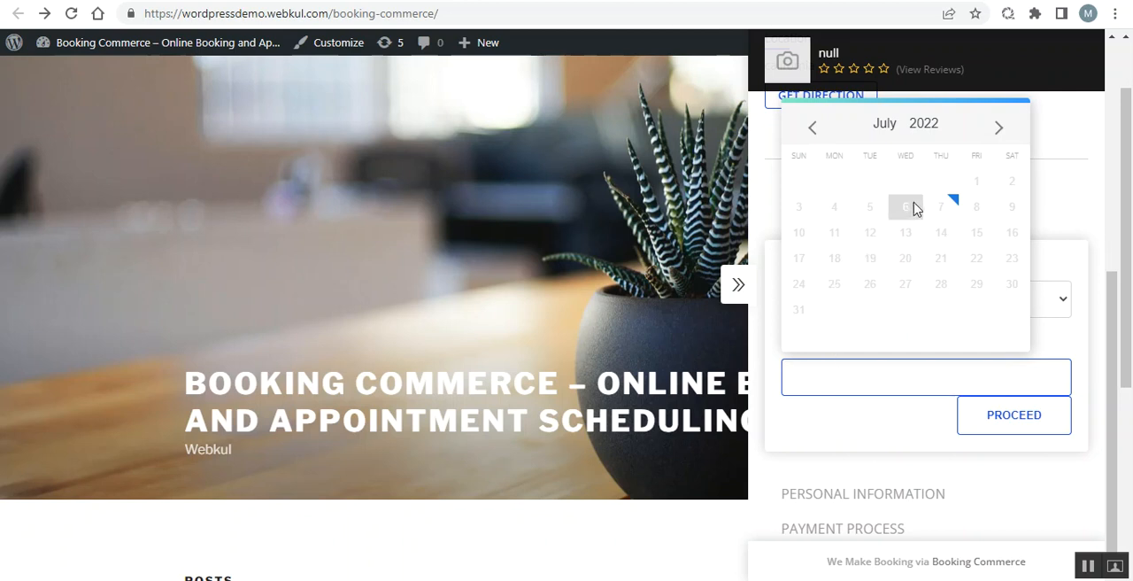
{"action": "left_click", "coordinate": [733, 176]}
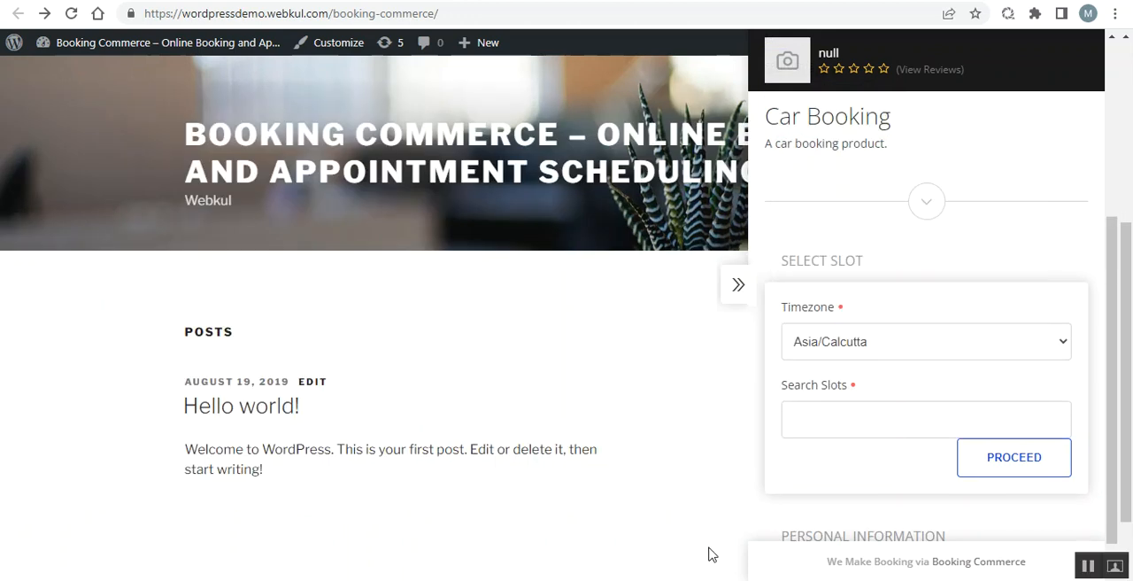
{"action": "left_click", "coordinate": [879, 411]}
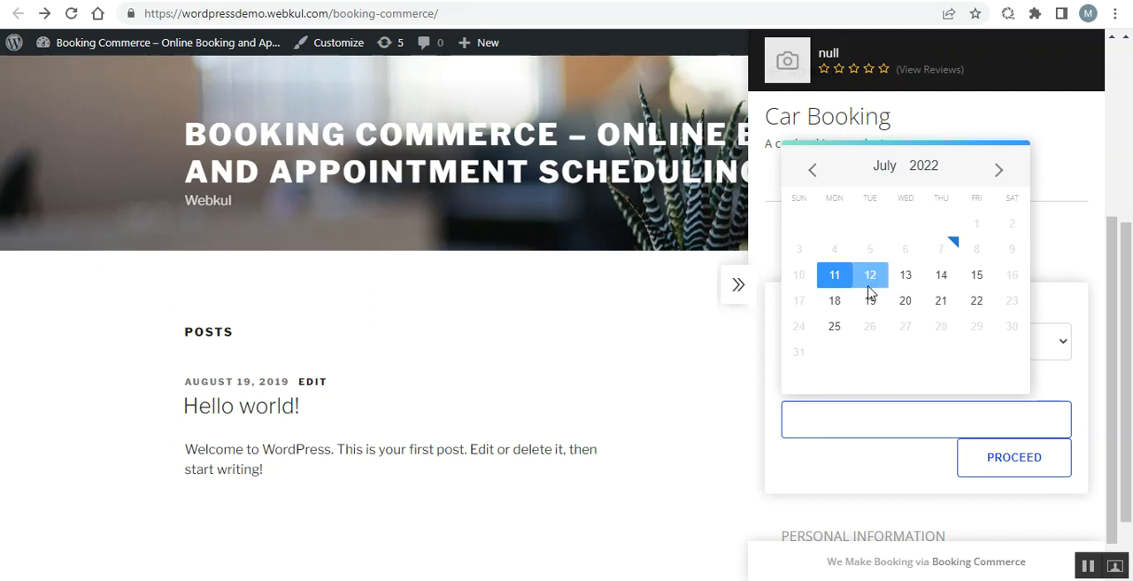
{"action": "left_click", "coordinate": [835, 275]}
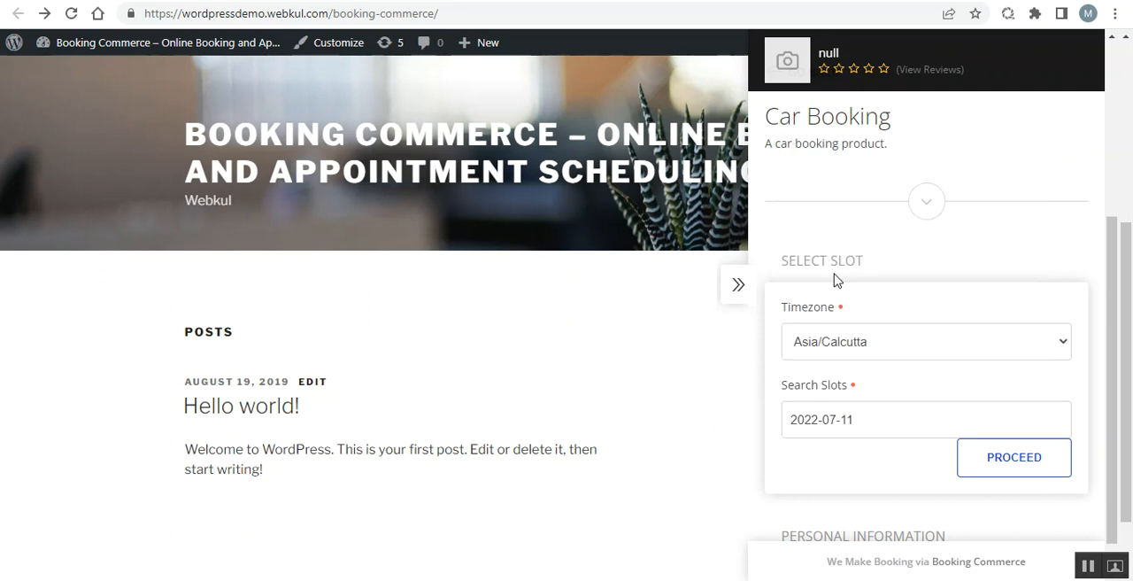
{"action": "left_click", "coordinate": [1005, 465]}
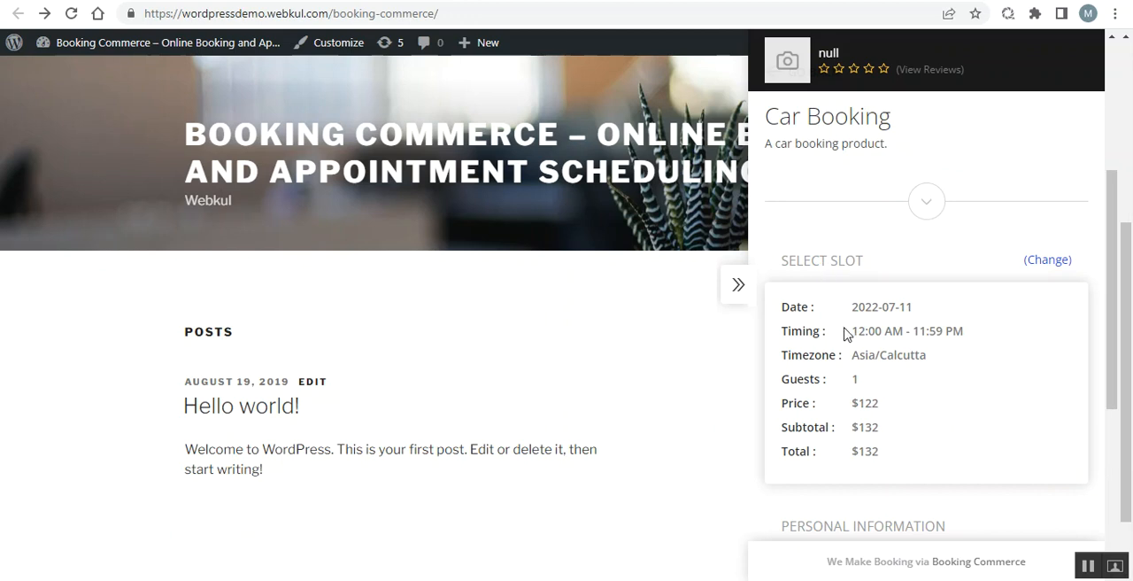
Step: Check the date, timing and price details in the selected slot's summary
{"action": "left_click_drag", "start_coordinate": [863, 309], "coordinate": [915, 307]}
{"action": "left_click_drag", "start_coordinate": [859, 330], "coordinate": [952, 331]}
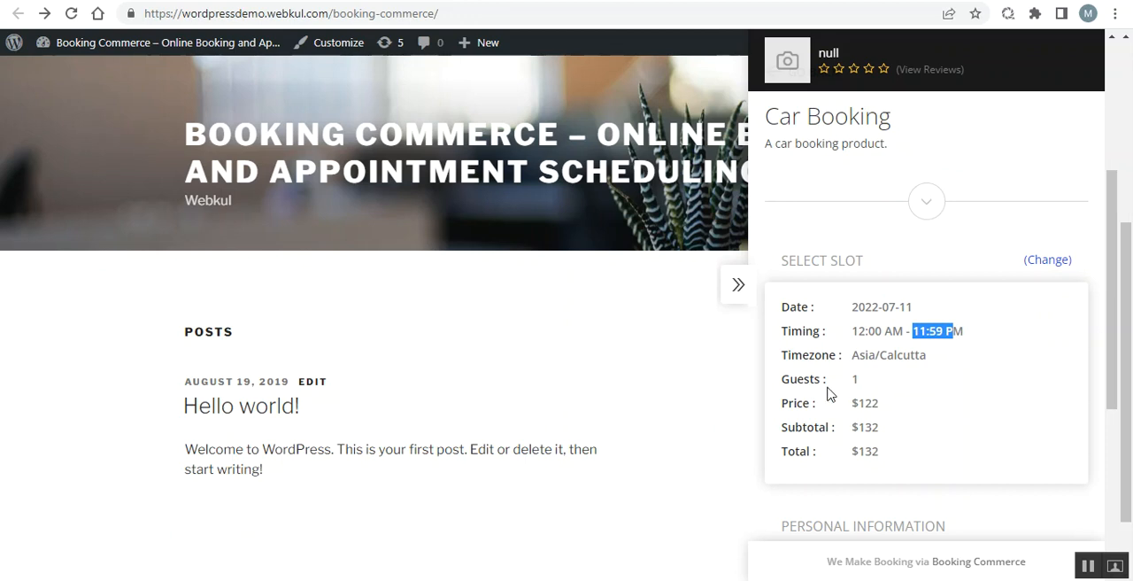
{"action": "scroll", "coordinate": [832, 385], "scroll_direction": "down", "scroll_amount": 1}
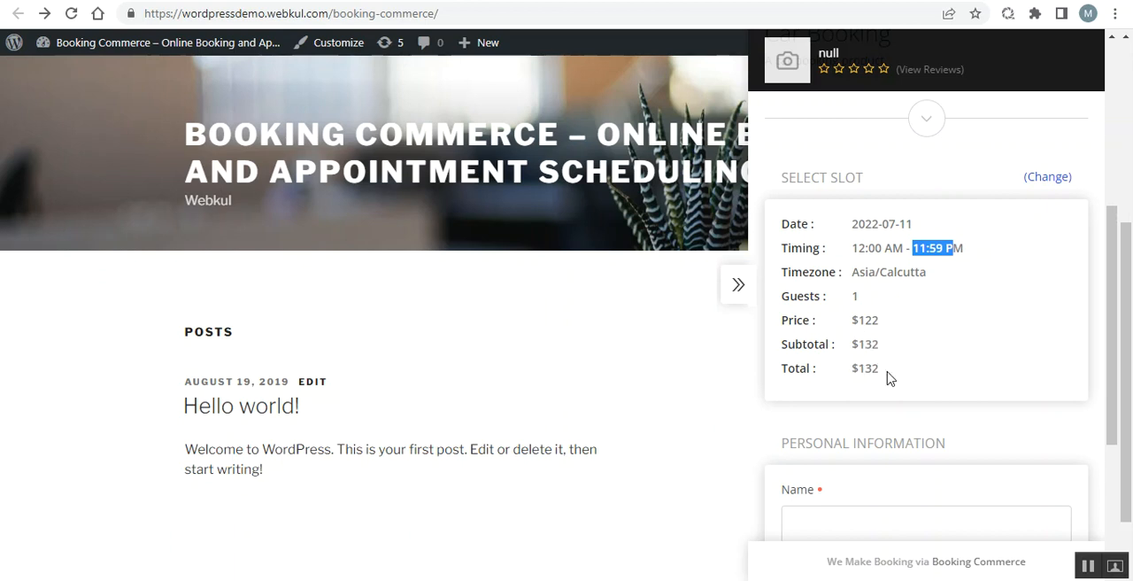
Step: Fill in the customer's name, email and phone number in the personal information, and proceed to payment
{"action": "scroll", "coordinate": [889, 378], "scroll_direction": "down", "scroll_amount": 2}
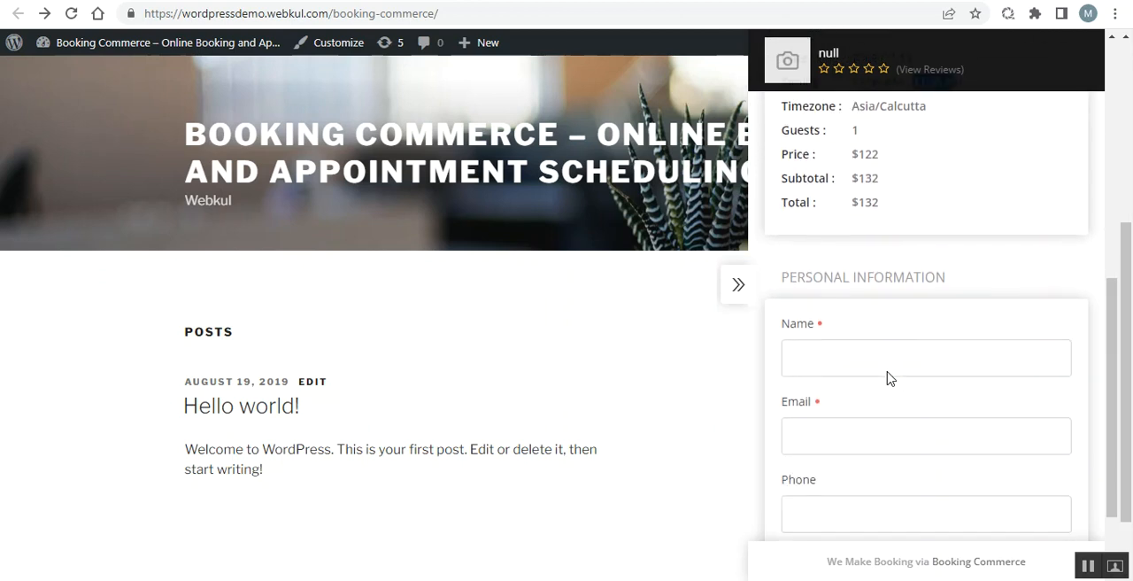
{"action": "left_click", "coordinate": [886, 352]}
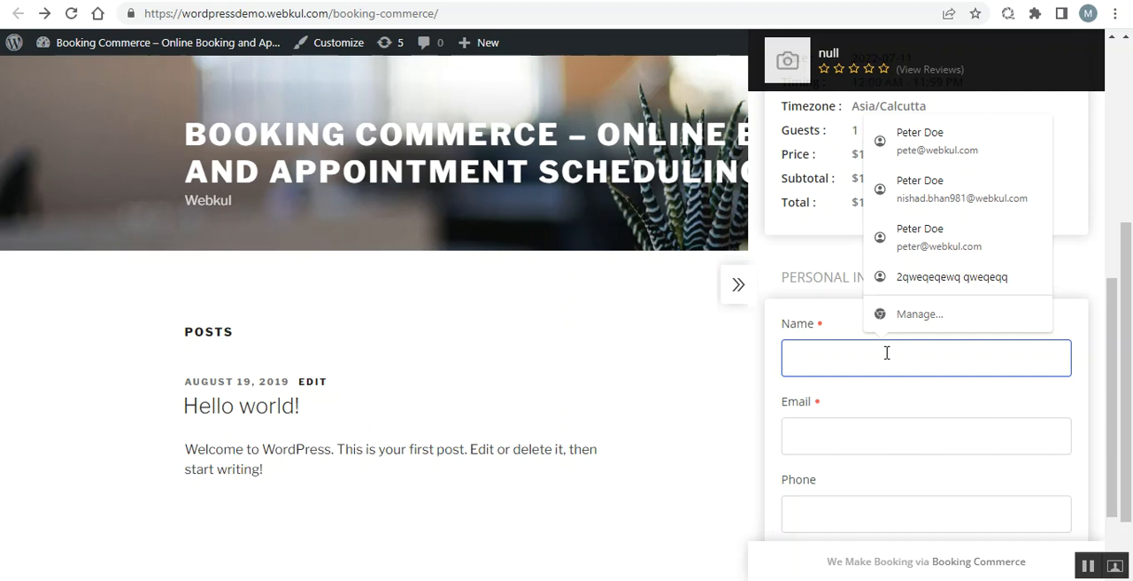
{"action": "type", "text": "Peter"}
{"action": "key", "text": "Tab"}
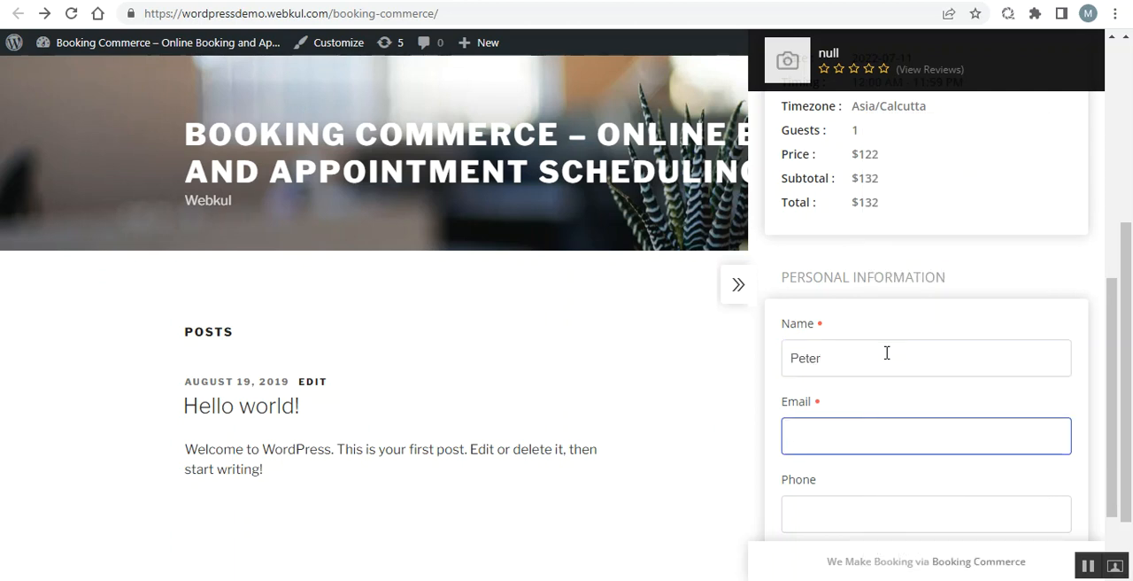
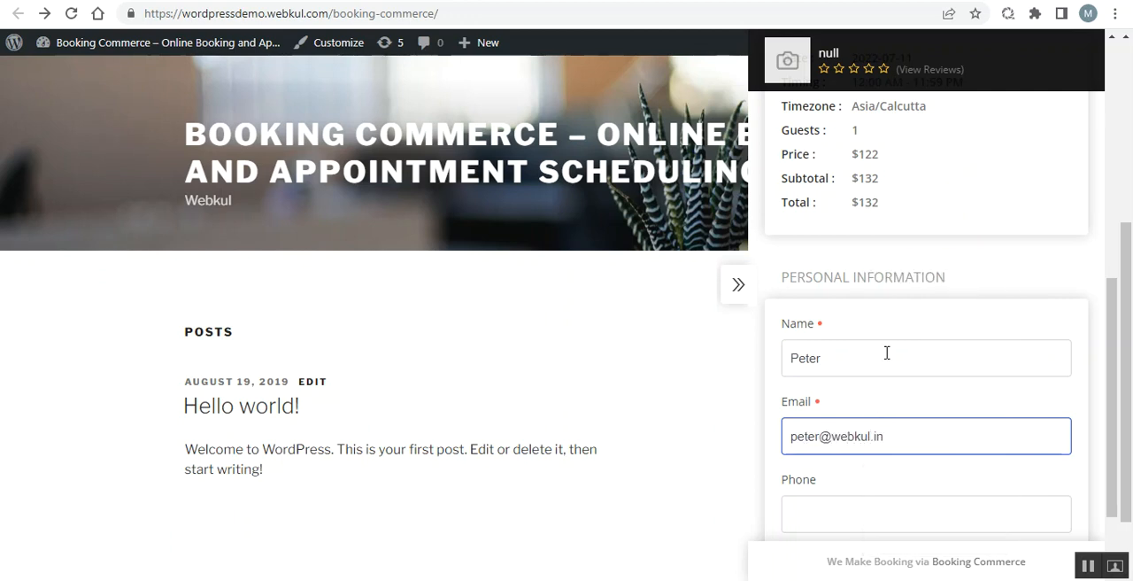
{"action": "scroll", "coordinate": [1107, 354], "scroll_direction": "down", "scroll_amount": 2}
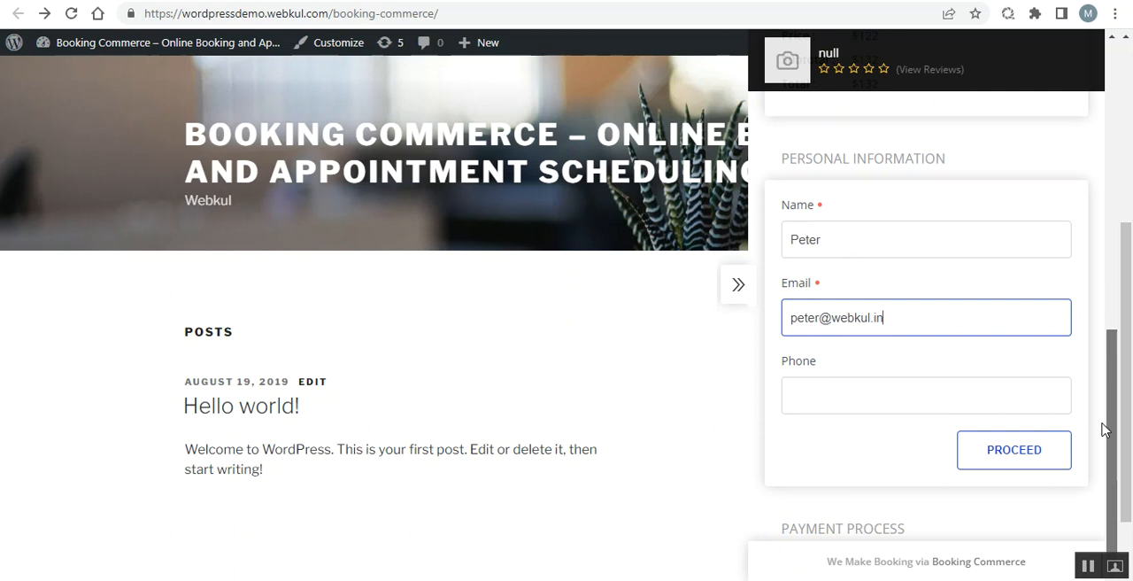
{"action": "left_click", "coordinate": [848, 390]}
{"action": "left_click", "coordinate": [888, 443]}
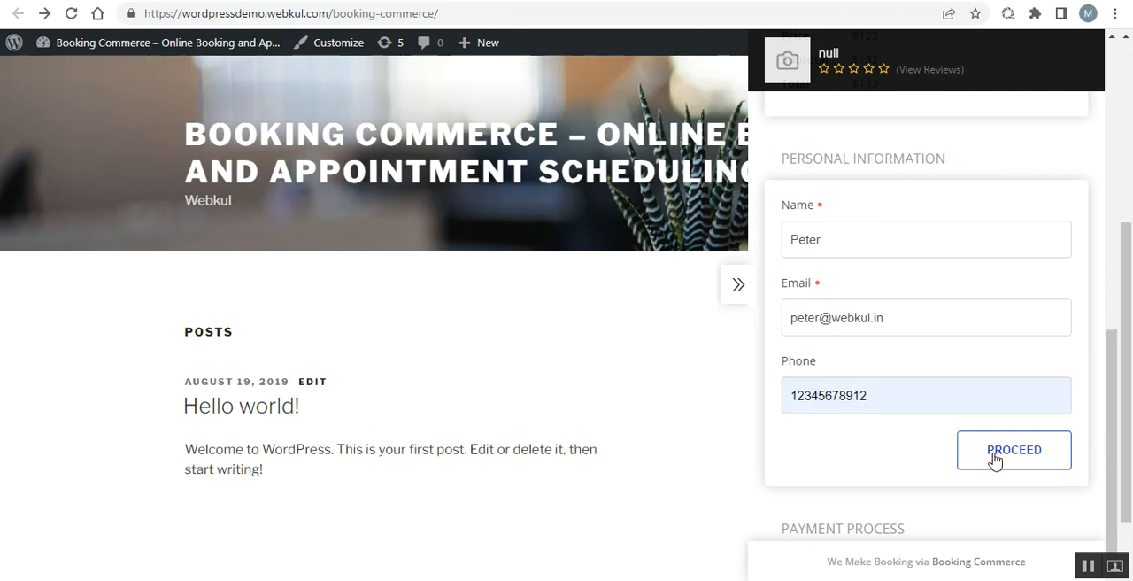
{"action": "left_click", "coordinate": [994, 454]}
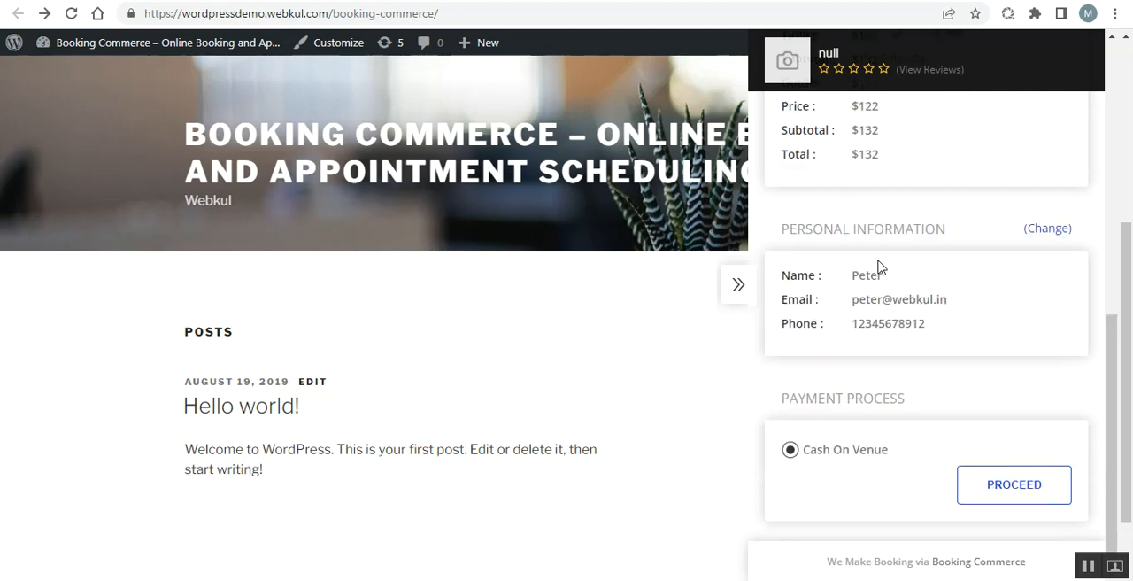
Step: Review the Car Booking's slot summary and the submitted personal information
{"action": "scroll", "coordinate": [877, 266], "scroll_direction": "up", "scroll_amount": 4}
{"action": "scroll", "coordinate": [870, 295], "scroll_direction": "up", "scroll_amount": 2}
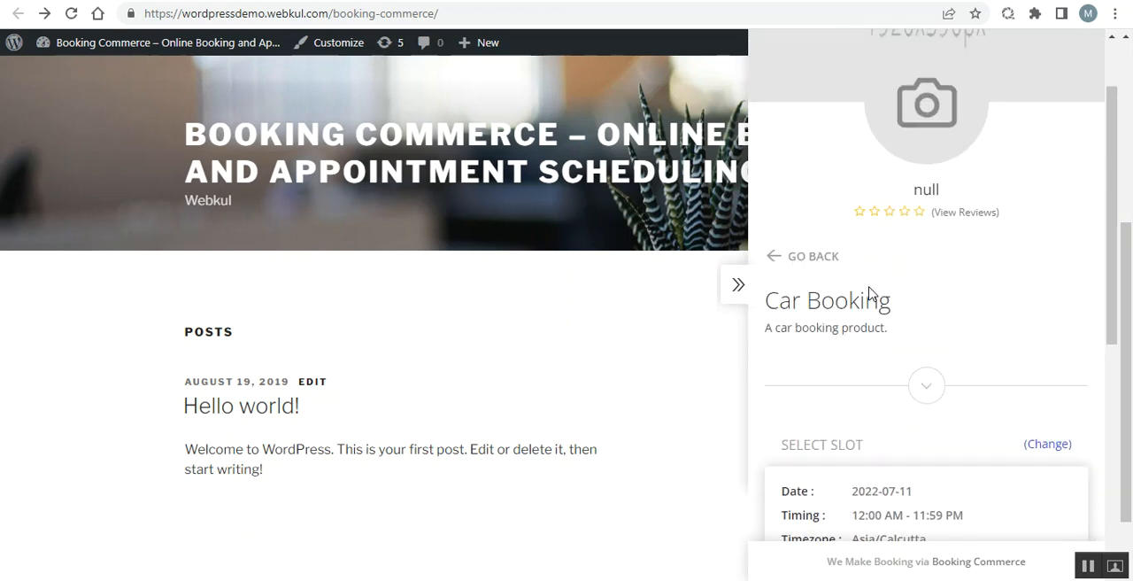
{"action": "scroll", "coordinate": [870, 295], "scroll_direction": "down", "scroll_amount": 4}
{"action": "scroll", "coordinate": [870, 292], "scroll_direction": "down", "scroll_amount": 1}
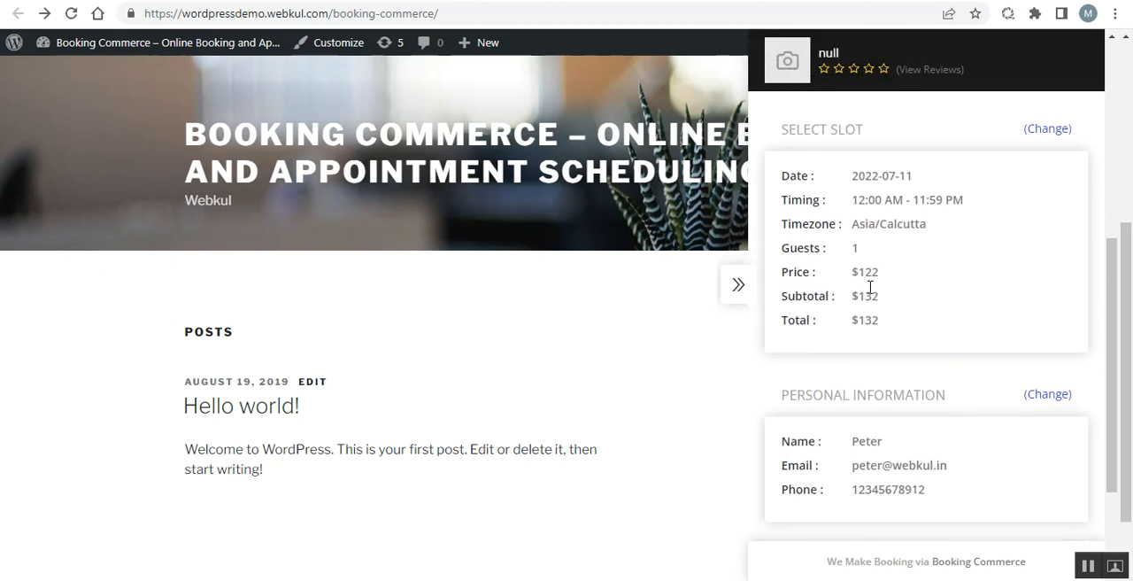
Step: Check the slot details from date to total and the customer's name, email and phone number before payment
{"action": "left_click_drag", "start_coordinate": [852, 175], "coordinate": [891, 320]}
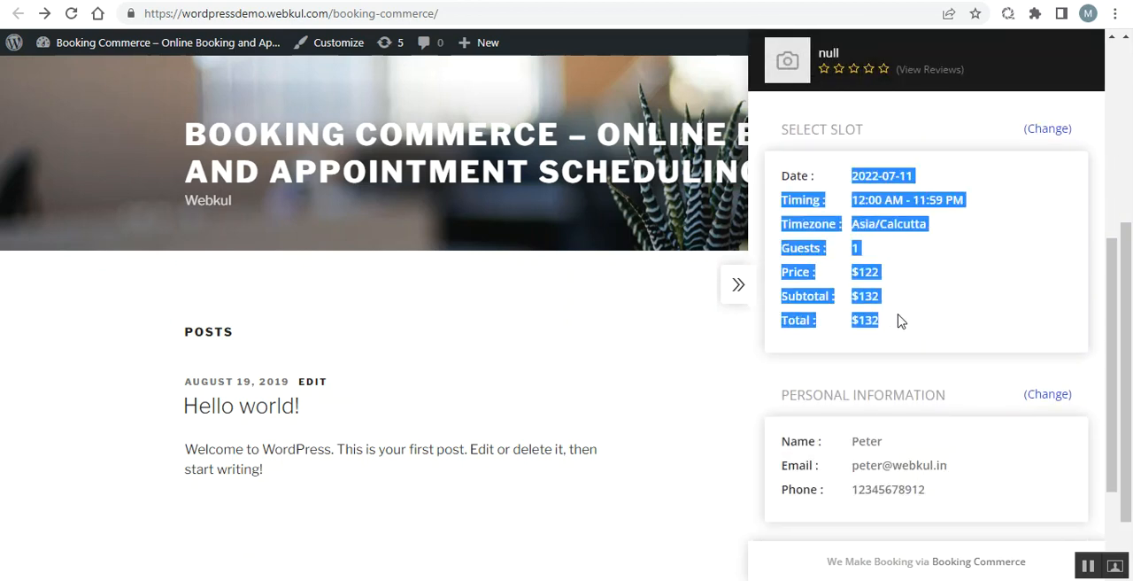
{"action": "scroll", "coordinate": [896, 321], "scroll_direction": "down", "scroll_amount": 2}
{"action": "left_click", "coordinate": [853, 276]}
{"action": "left_click_drag", "start_coordinate": [852, 276], "coordinate": [926, 324]}
{"action": "scroll", "coordinate": [936, 354], "scroll_direction": "down", "scroll_amount": 1}
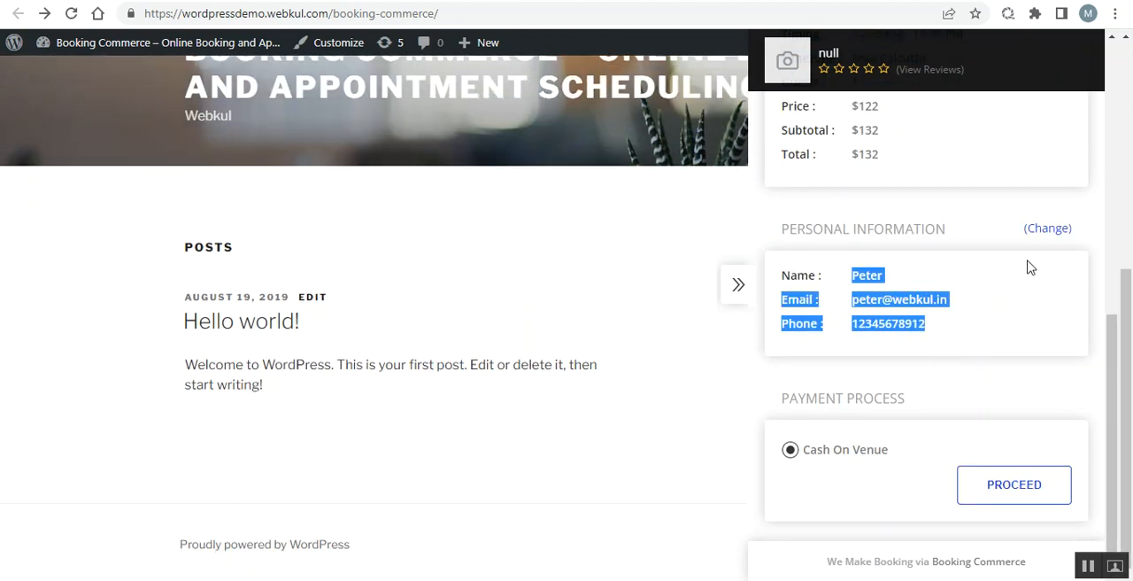
Step: Submit the Car Booking with Cash On Venue as the payment process
{"action": "scroll", "coordinate": [1053, 237], "scroll_direction": "up", "scroll_amount": 3}
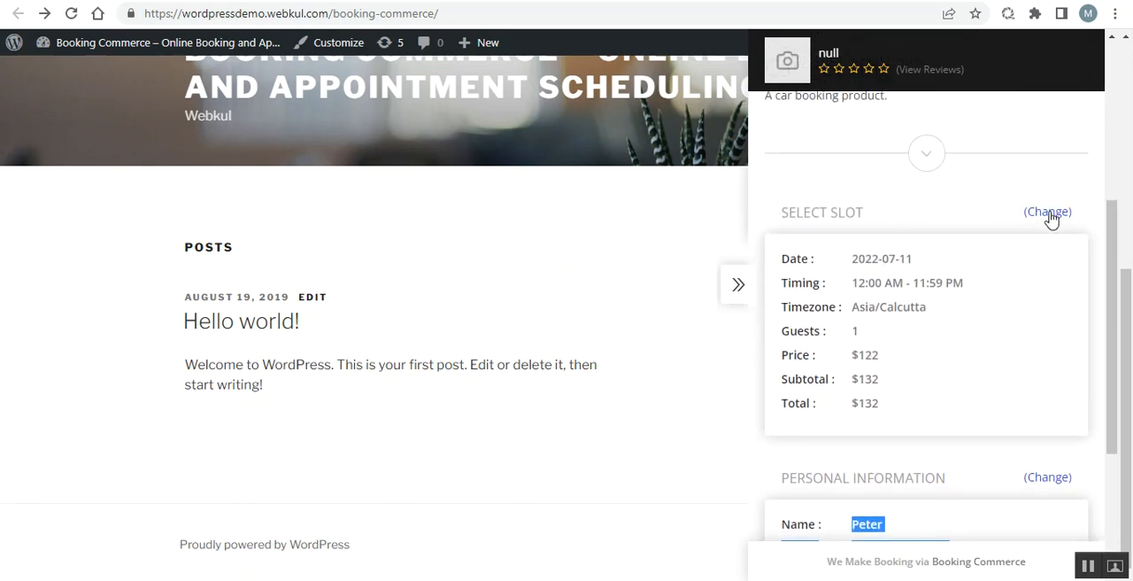
{"action": "scroll", "coordinate": [960, 430], "scroll_direction": "down", "scroll_amount": 3}
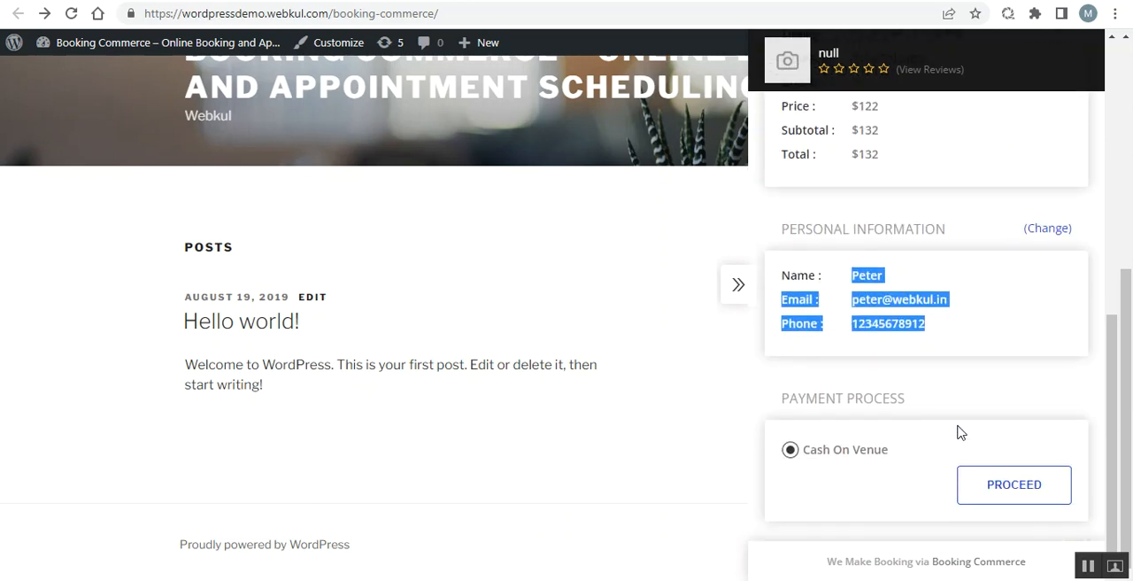
{"action": "left_click_drag", "start_coordinate": [800, 398], "coordinate": [882, 398]}
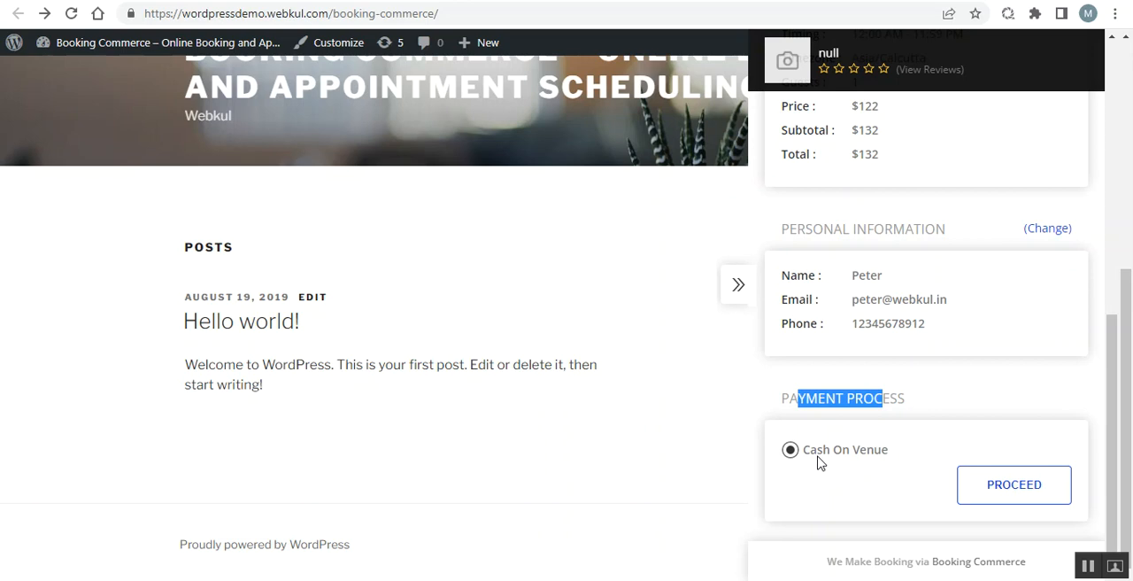
{"action": "left_click", "coordinate": [1014, 486]}
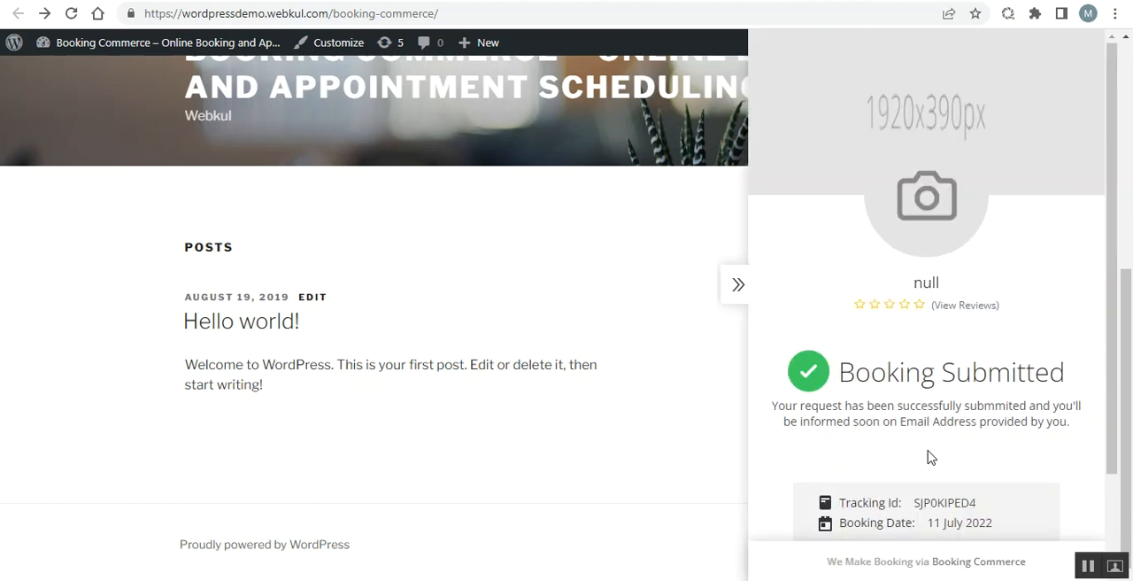
Step: Check the booking date and tracking ID in the submitted booking's confirmation
{"action": "left_click_drag", "start_coordinate": [1112, 183], "coordinate": [1121, 292]}
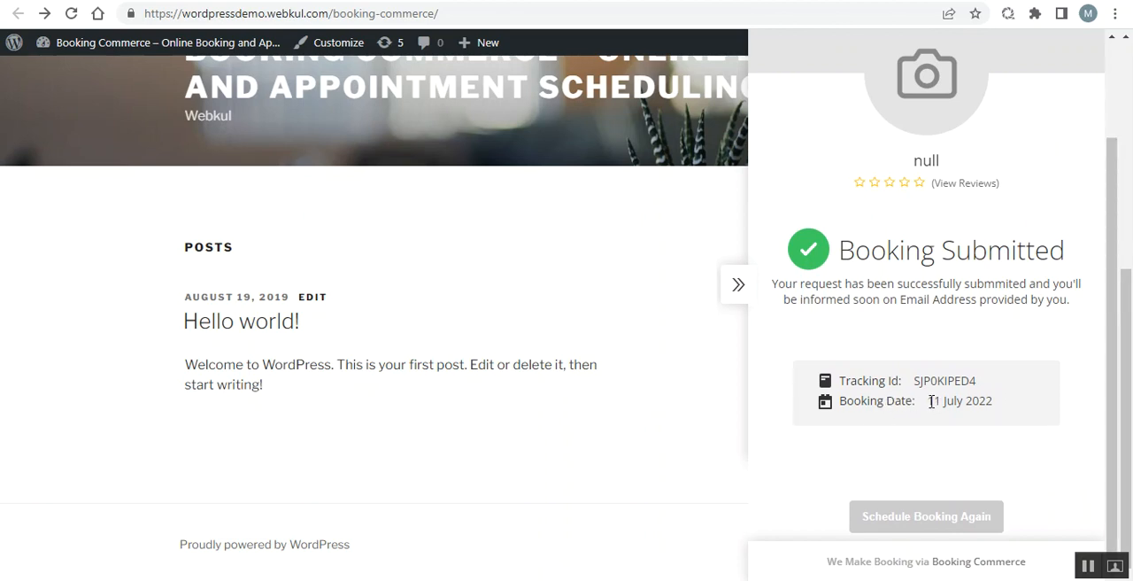
{"action": "left_click_drag", "start_coordinate": [931, 401], "coordinate": [992, 403]}
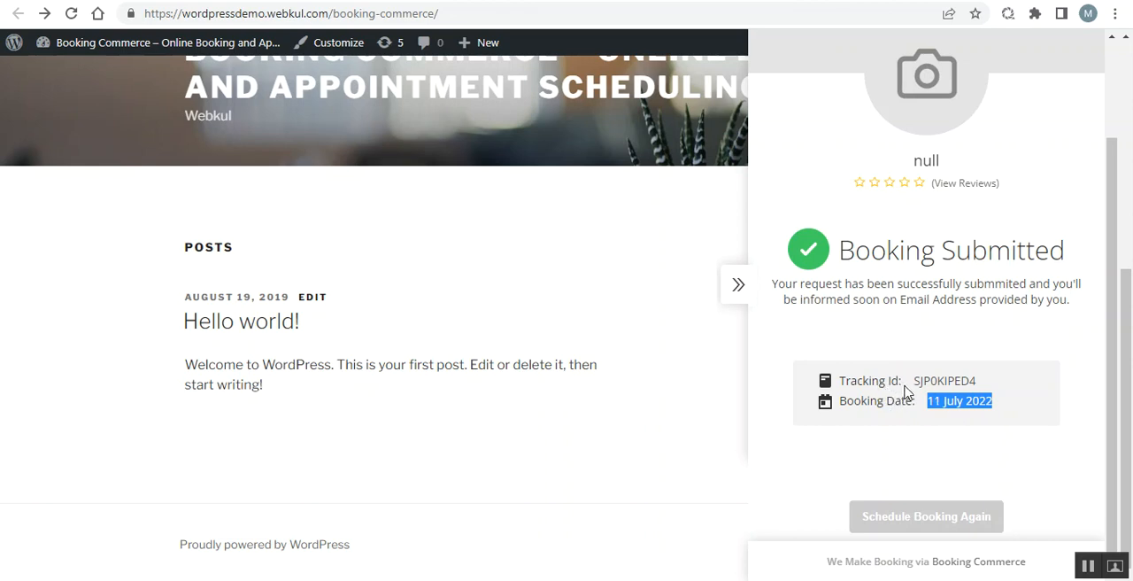
{"action": "left_click_drag", "start_coordinate": [919, 380], "coordinate": [981, 387]}
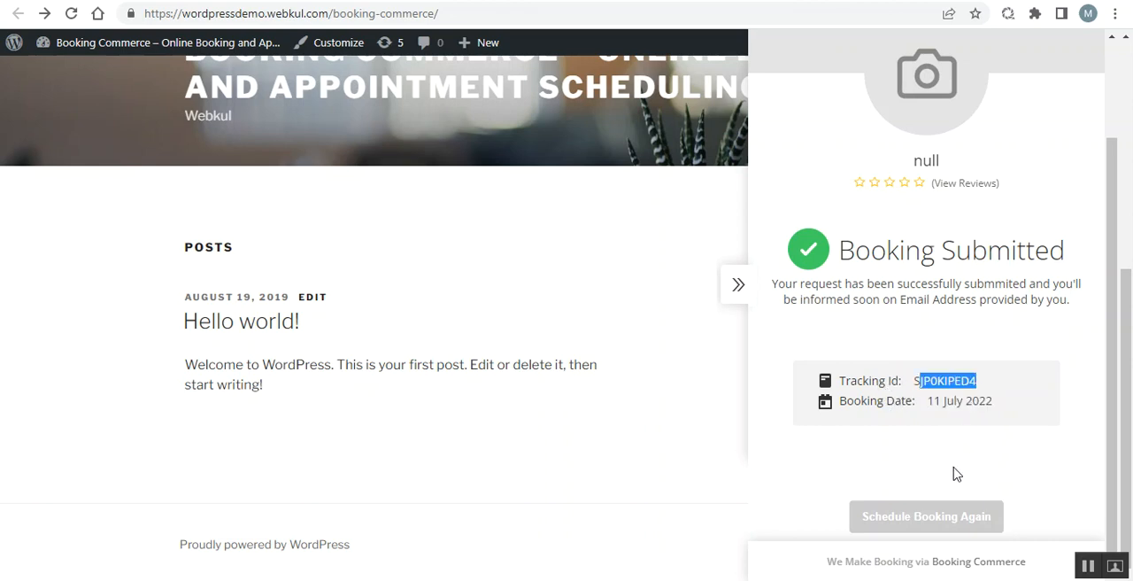
Step: Close the booking widget, reload the storefront page and reopen the widget to view the services it offers
{"action": "left_click", "coordinate": [739, 286]}
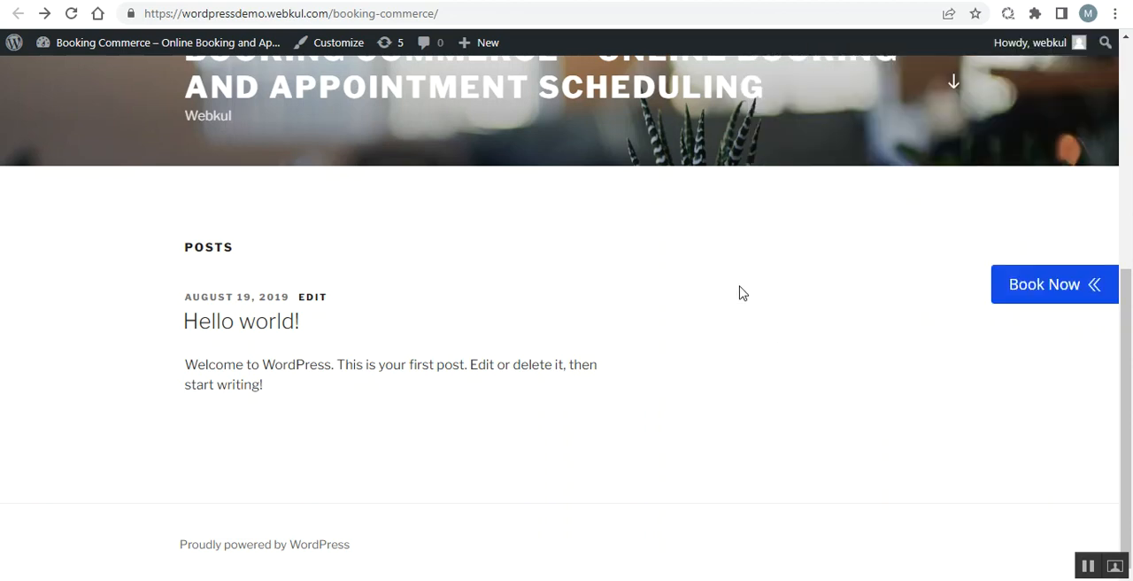
{"action": "left_click", "coordinate": [70, 13]}
{"action": "scroll", "coordinate": [849, 316], "scroll_direction": "up", "scroll_amount": 4}
{"action": "scroll", "coordinate": [854, 320], "scroll_direction": "down", "scroll_amount": 4}
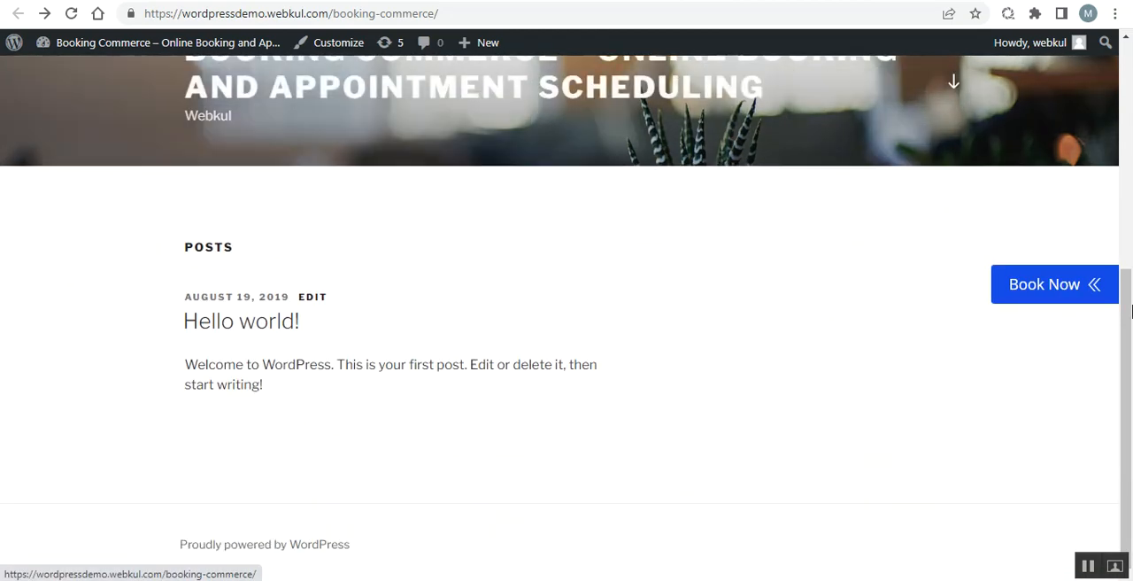
{"action": "left_click", "coordinate": [1076, 291]}
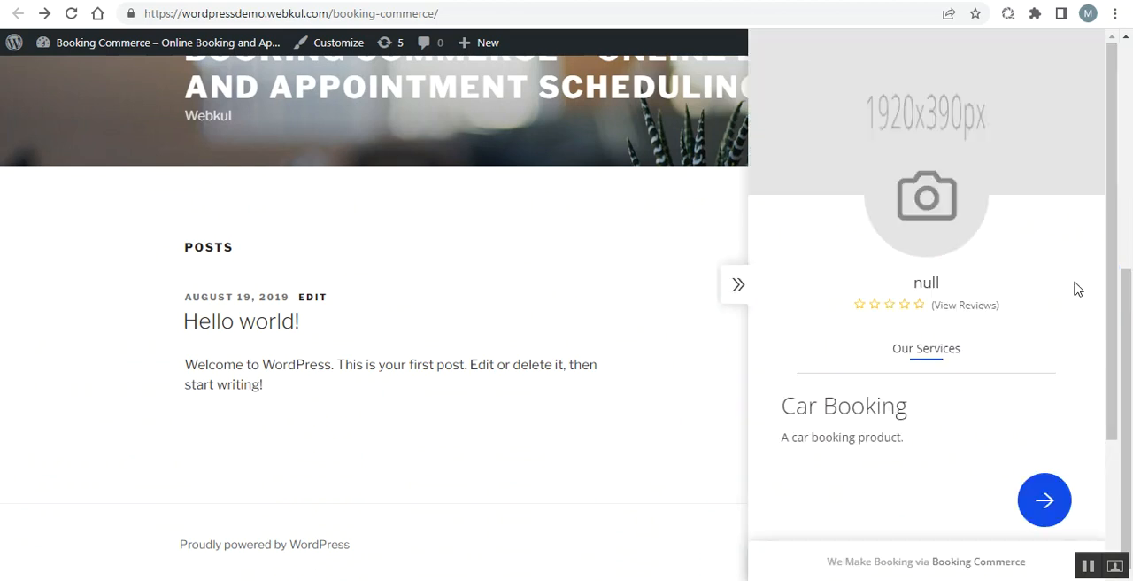
{"action": "scroll", "coordinate": [967, 377], "scroll_direction": "down", "scroll_amount": 2}
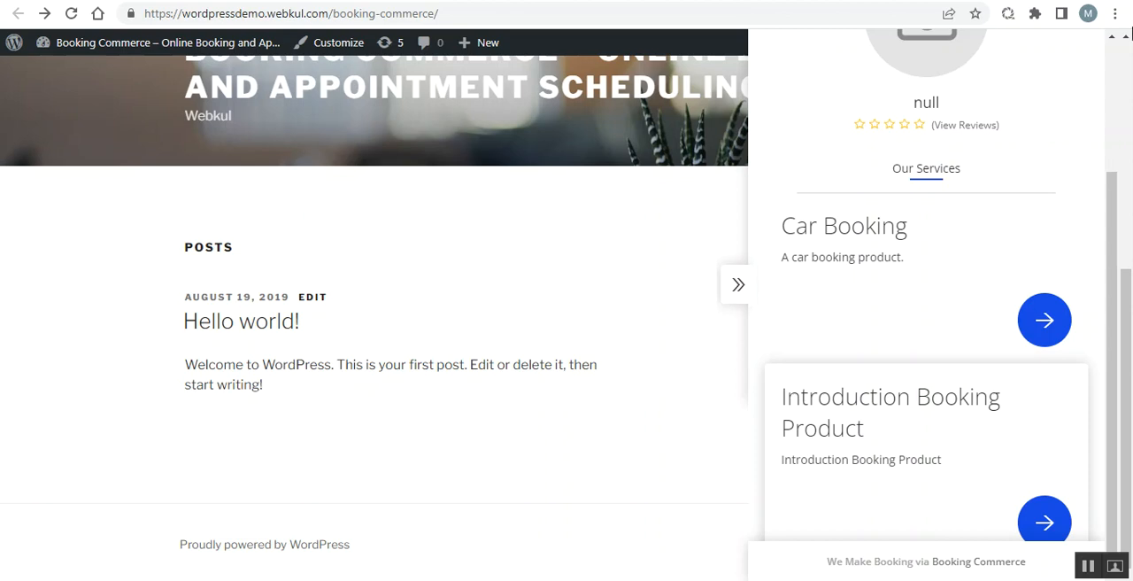
Step: Switch to the Booking Commerce member login page and log in with the credentials already filled in
{"action": "key", "text": "ctrl+Tab"}
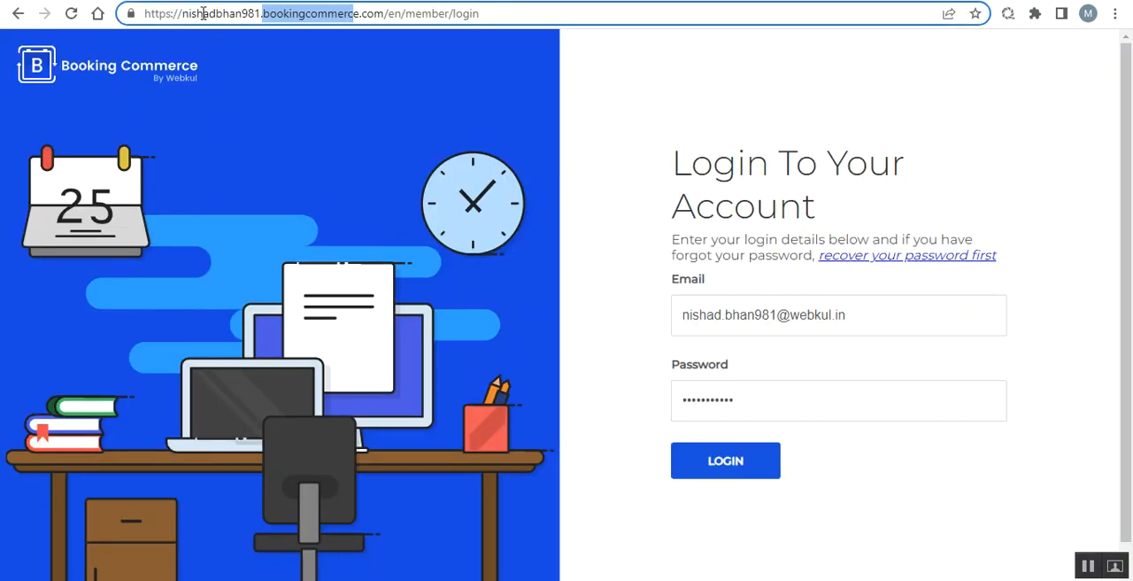
{"action": "left_click_drag", "start_coordinate": [193, 14], "coordinate": [463, 13]}
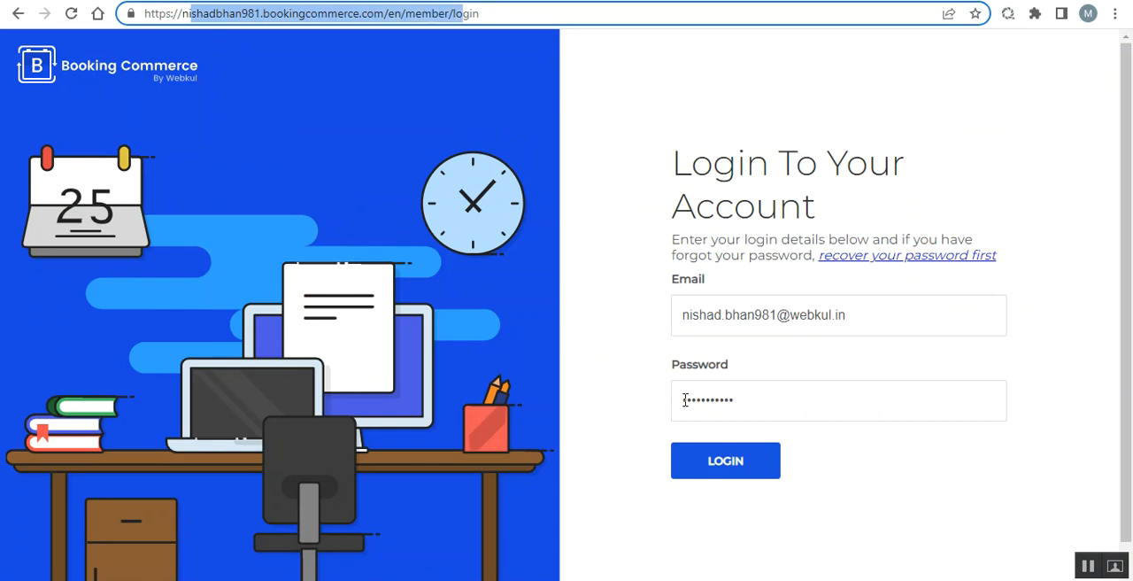
{"action": "left_click", "coordinate": [716, 461]}
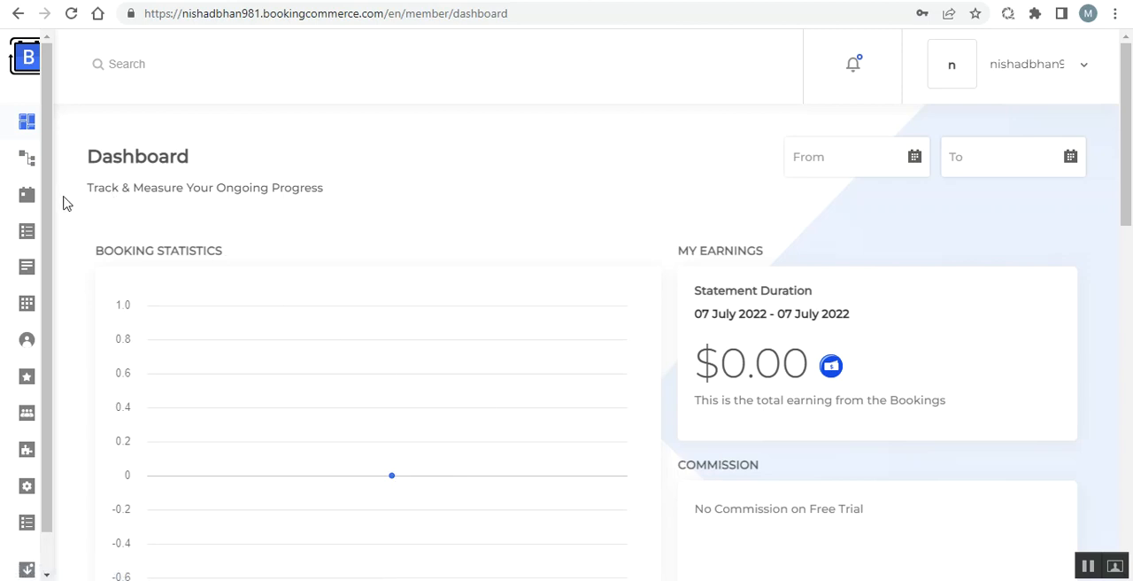
Step: Look through the dashboard's statistics, bookings, reviews and plan, and open the list of booking products
{"action": "scroll", "coordinate": [300, 289], "scroll_direction": "down", "scroll_amount": 4}
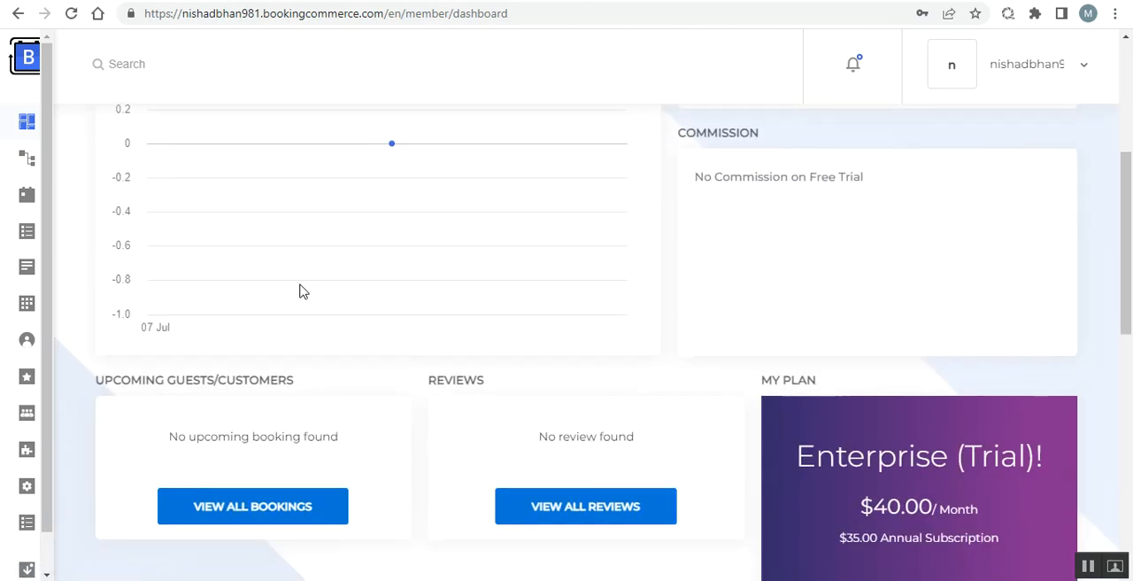
{"action": "scroll", "coordinate": [299, 288], "scroll_direction": "down", "scroll_amount": 2}
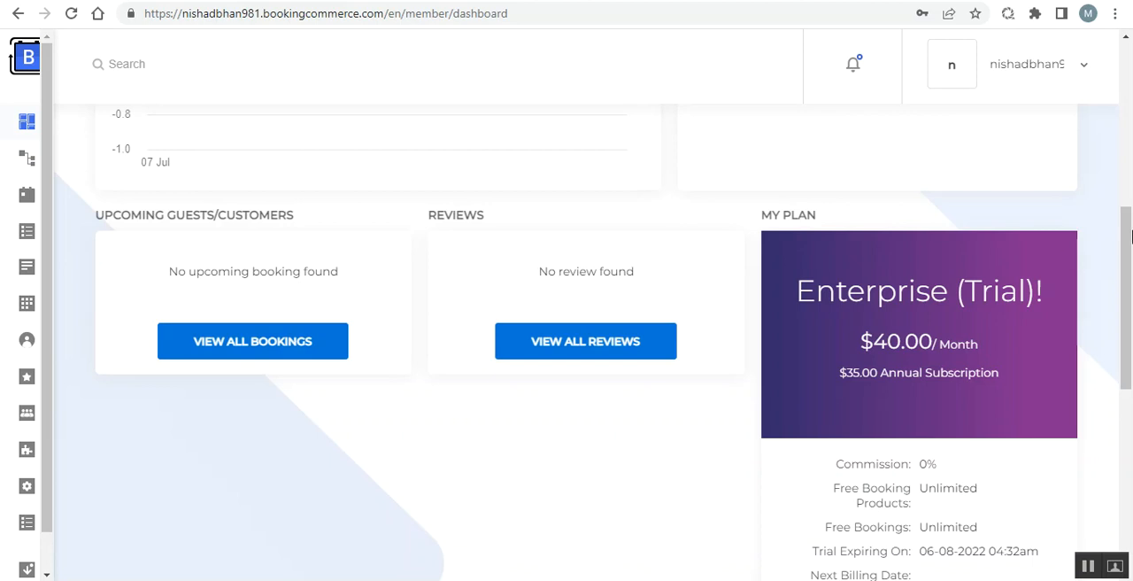
{"action": "left_click_drag", "start_coordinate": [1127, 305], "coordinate": [1127, 142]}
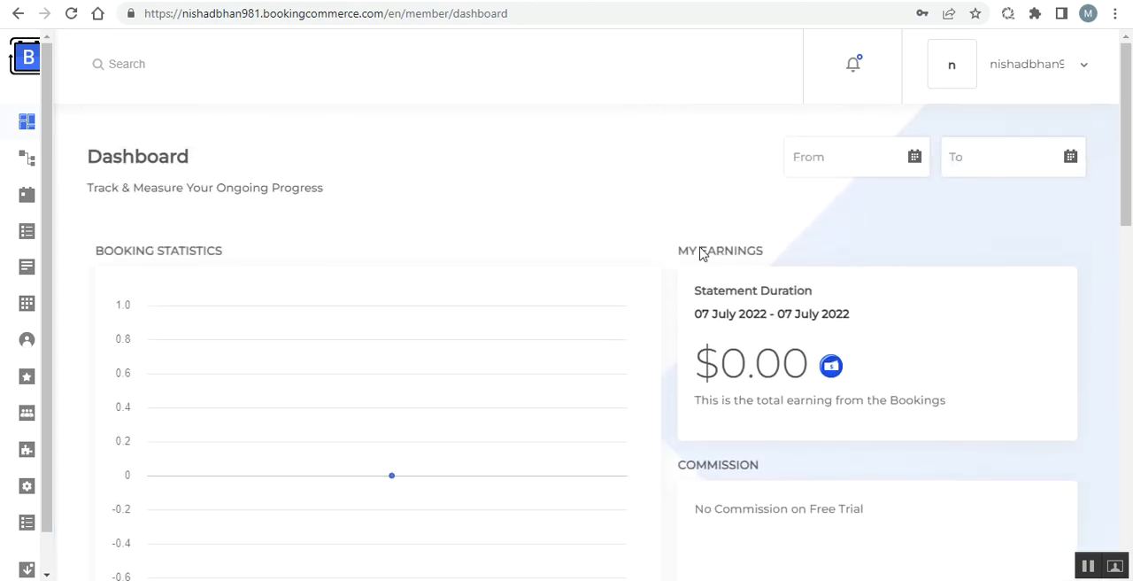
{"action": "left_click", "coordinate": [27, 199]}
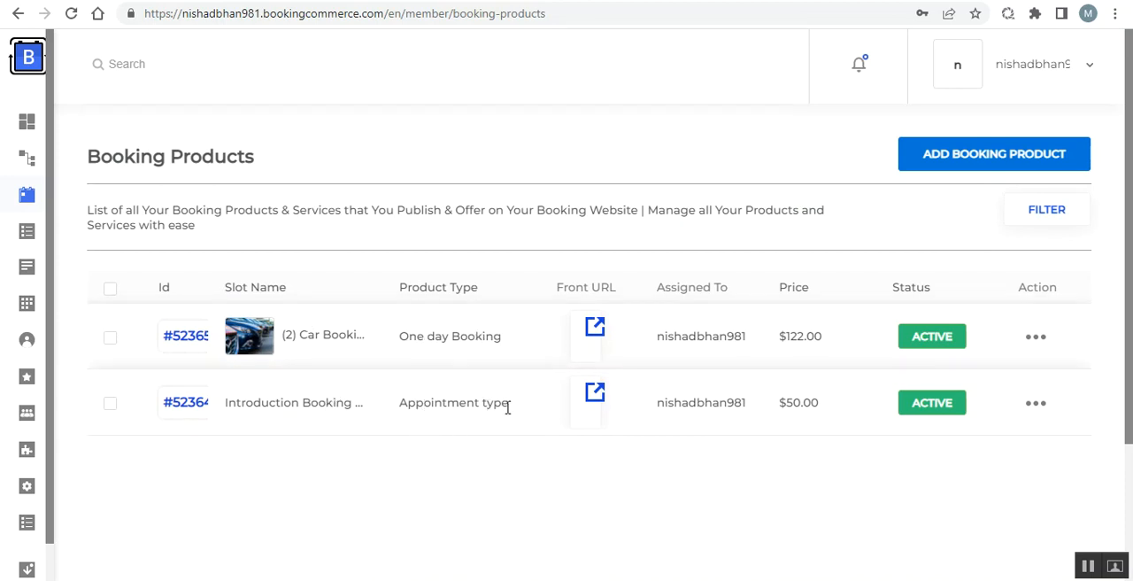
Step: Switch to the WordPress storefront and reopen the booking widget to compare its services with the booking products
{"action": "left_click", "coordinate": [779, 1]}
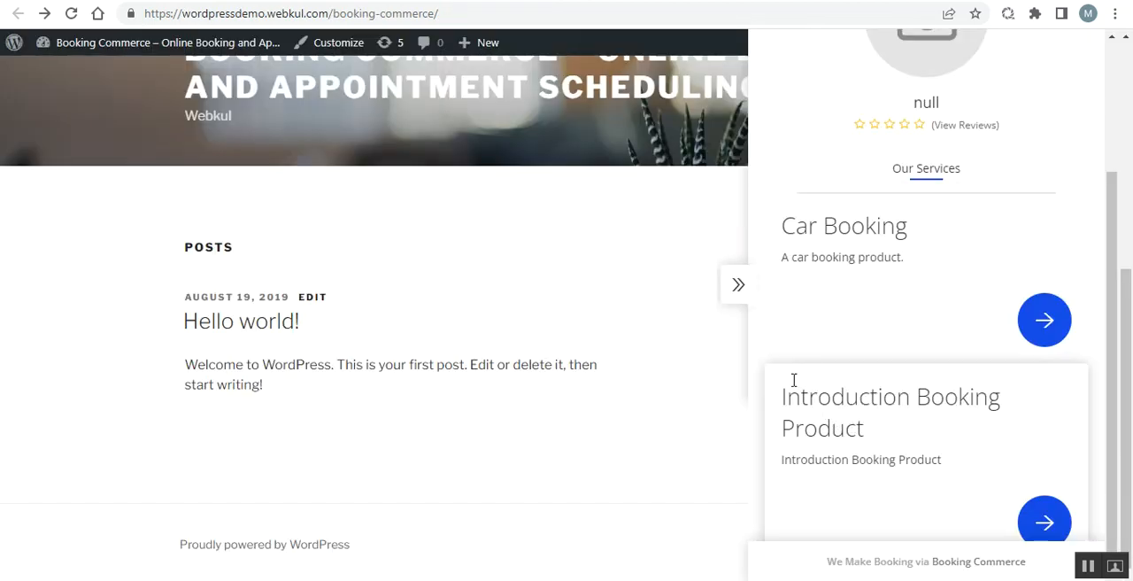
{"action": "left_click", "coordinate": [740, 287]}
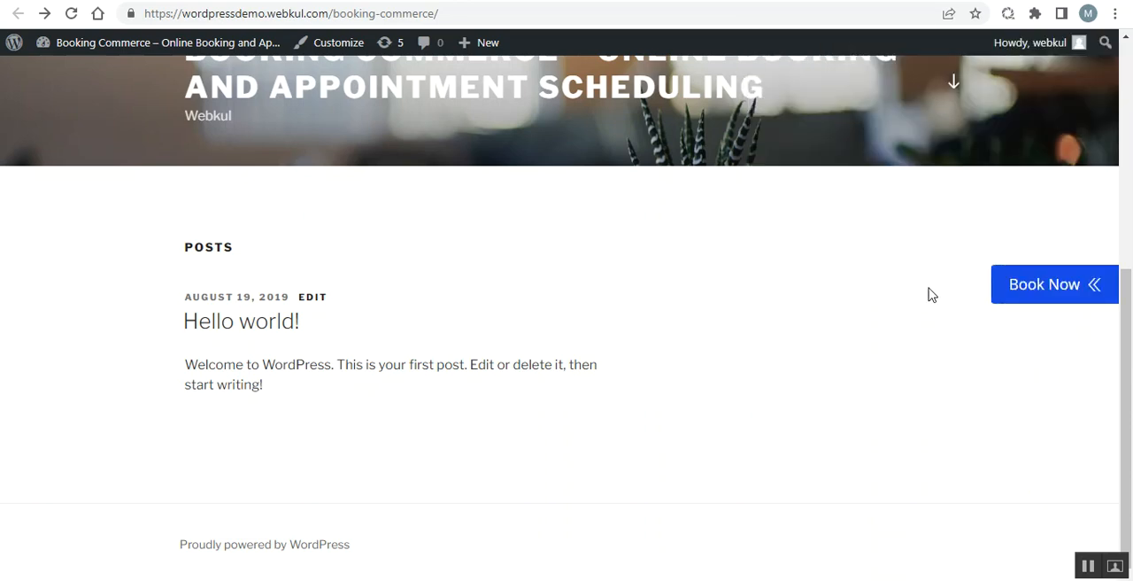
{"action": "left_click", "coordinate": [1037, 292]}
{"action": "scroll", "coordinate": [876, 395], "scroll_direction": "down", "scroll_amount": 2}
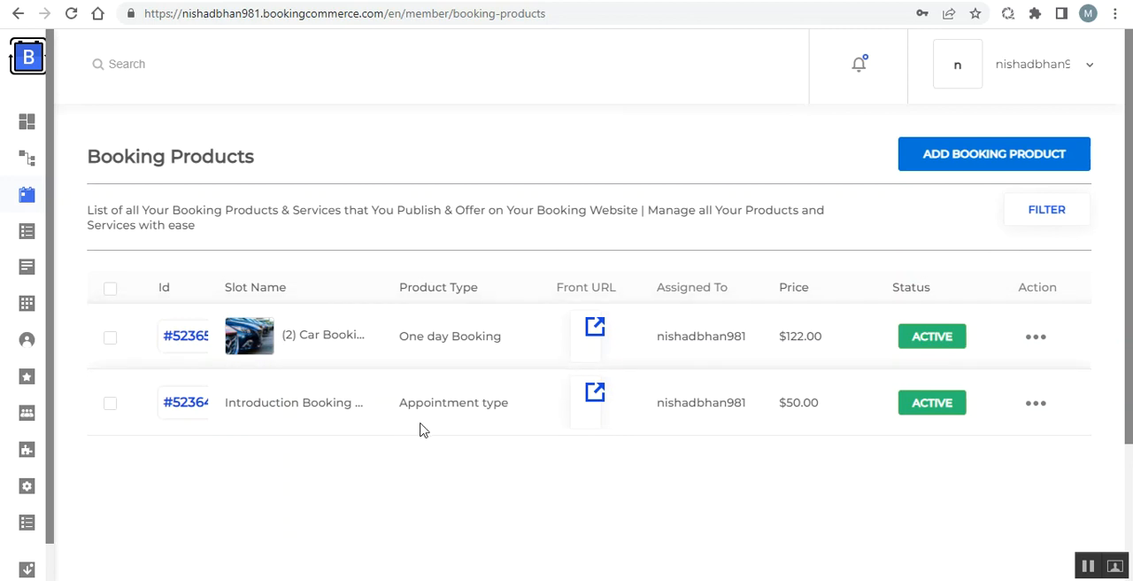
Step: Return to Booking Commerce, open the form for a new booking product and view its sections from Product Information to Custom Fields
{"action": "left_click", "coordinate": [983, 162]}
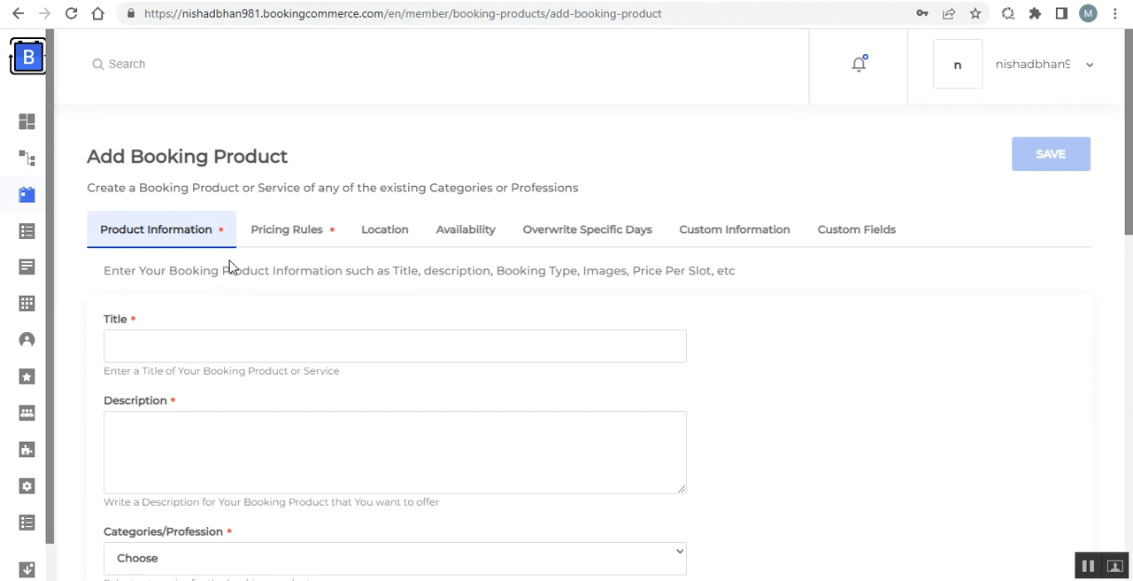
{"action": "left_click", "coordinate": [280, 239]}
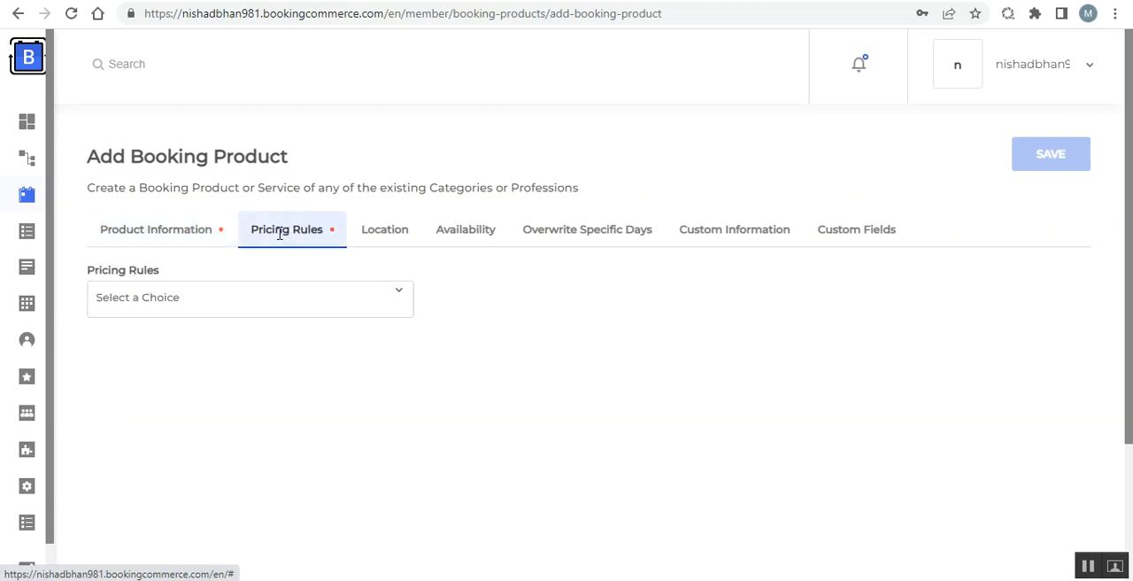
{"action": "left_click", "coordinate": [398, 240]}
{"action": "left_click", "coordinate": [470, 241]}
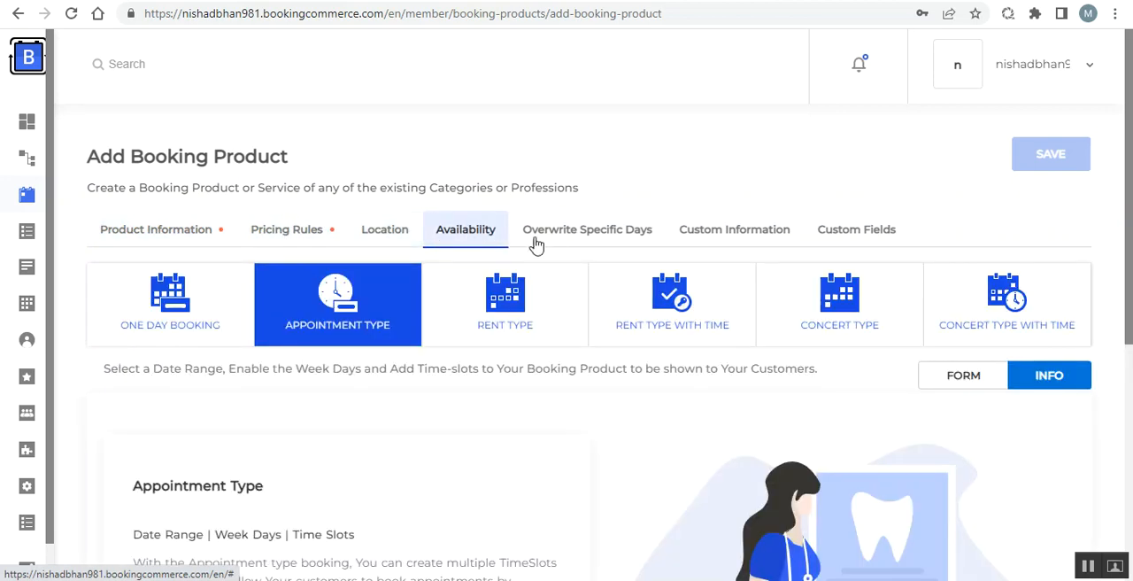
{"action": "left_click", "coordinate": [591, 242]}
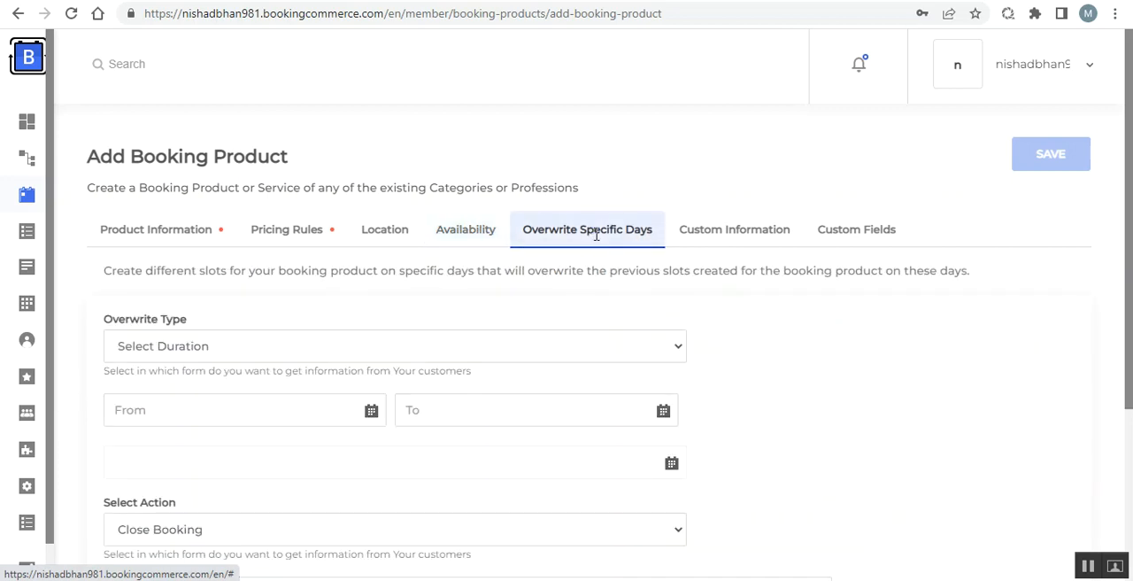
{"action": "left_click", "coordinate": [730, 237]}
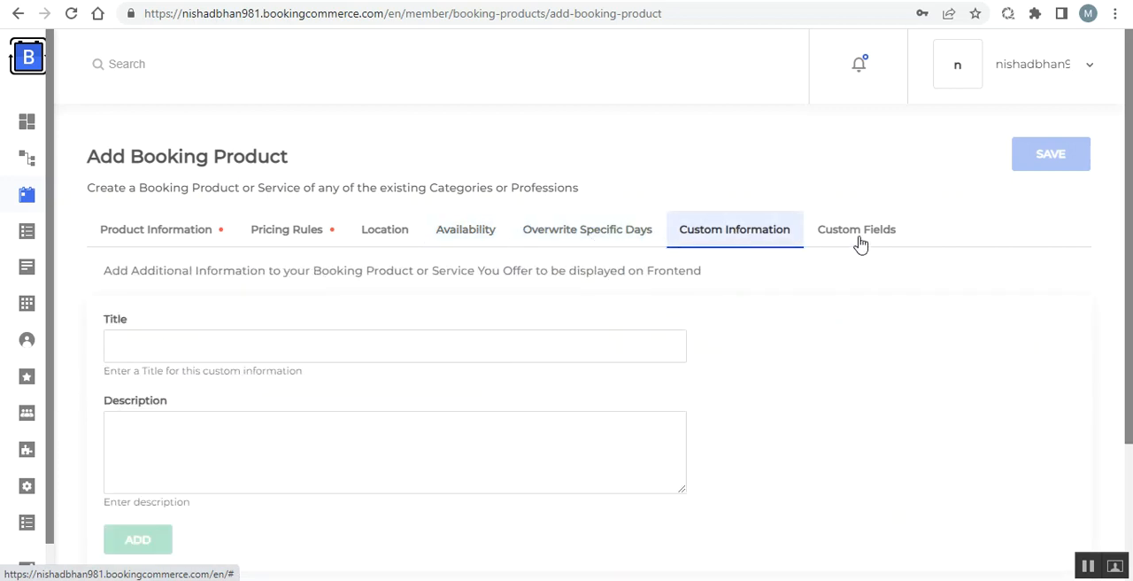
{"action": "left_click", "coordinate": [861, 232]}
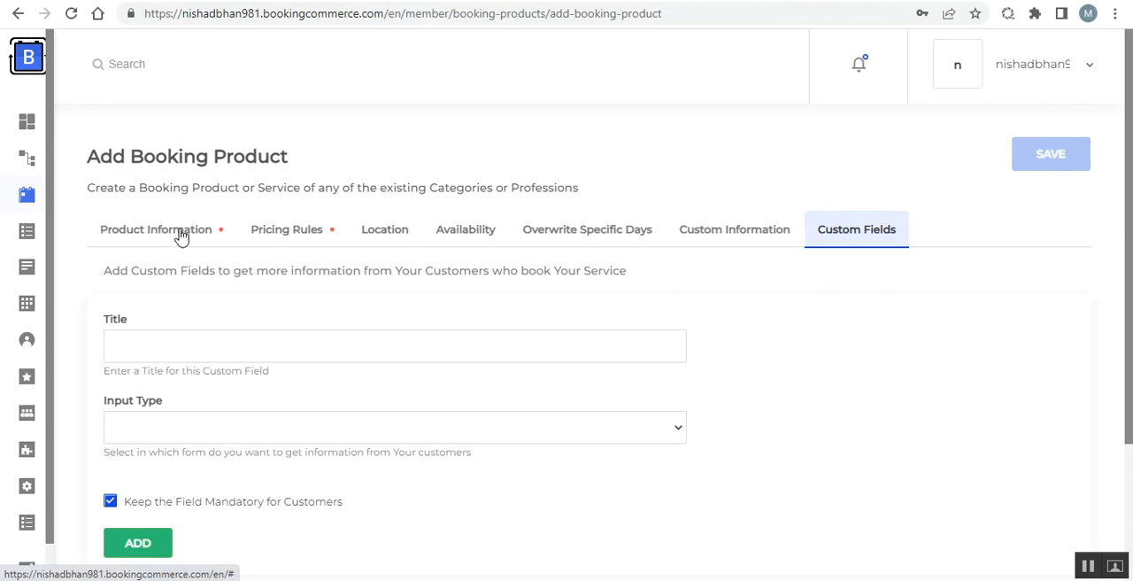
Step: Return to the booking products list and open the Car Booking product for editing
{"action": "left_click", "coordinate": [27, 198]}
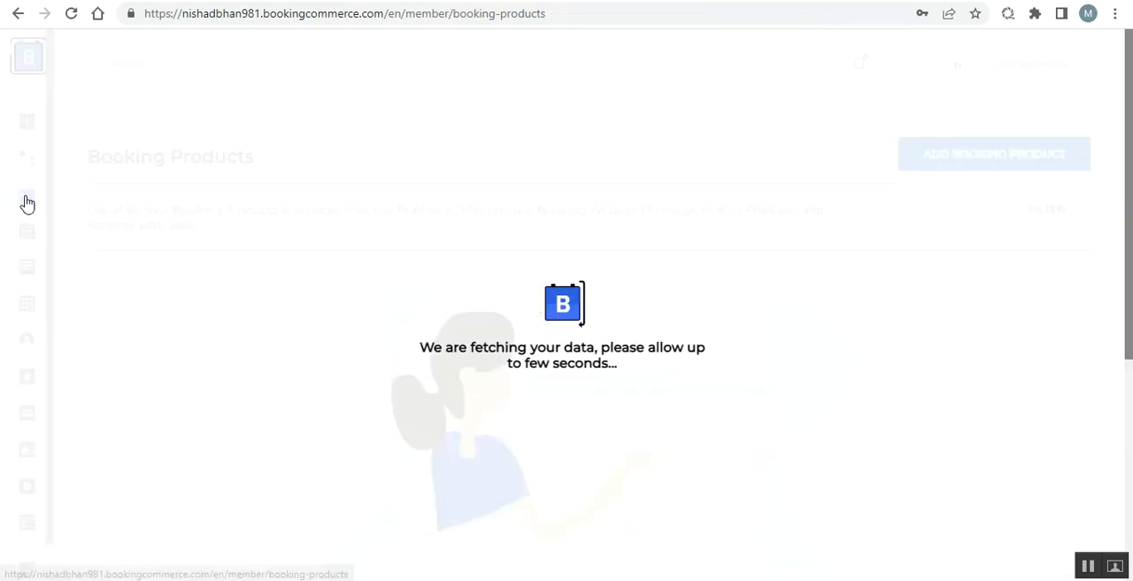
{"action": "left_click", "coordinate": [1034, 337]}
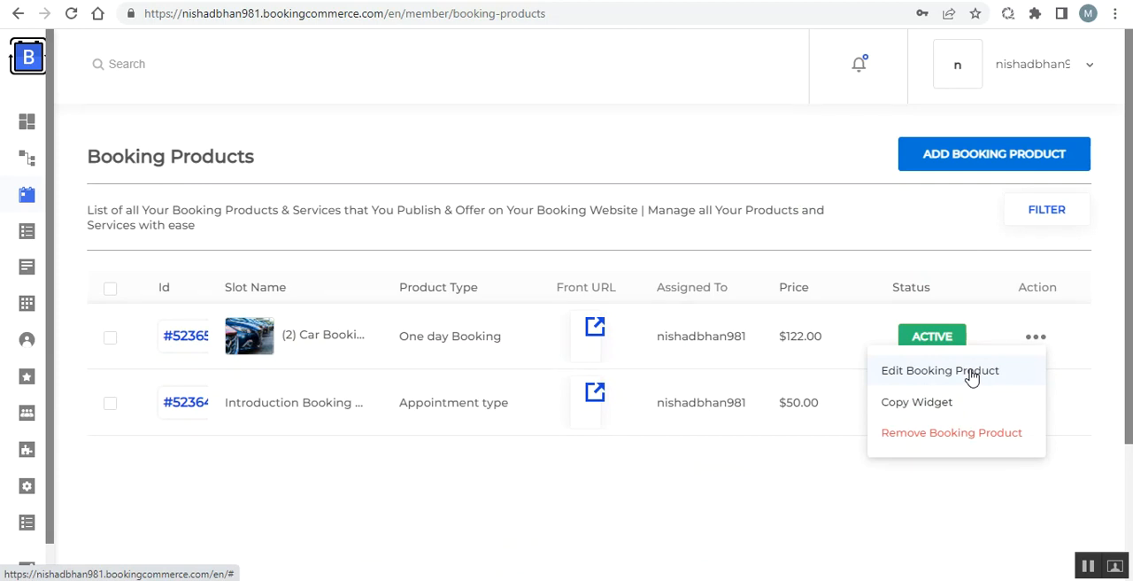
{"action": "left_click", "coordinate": [971, 373]}
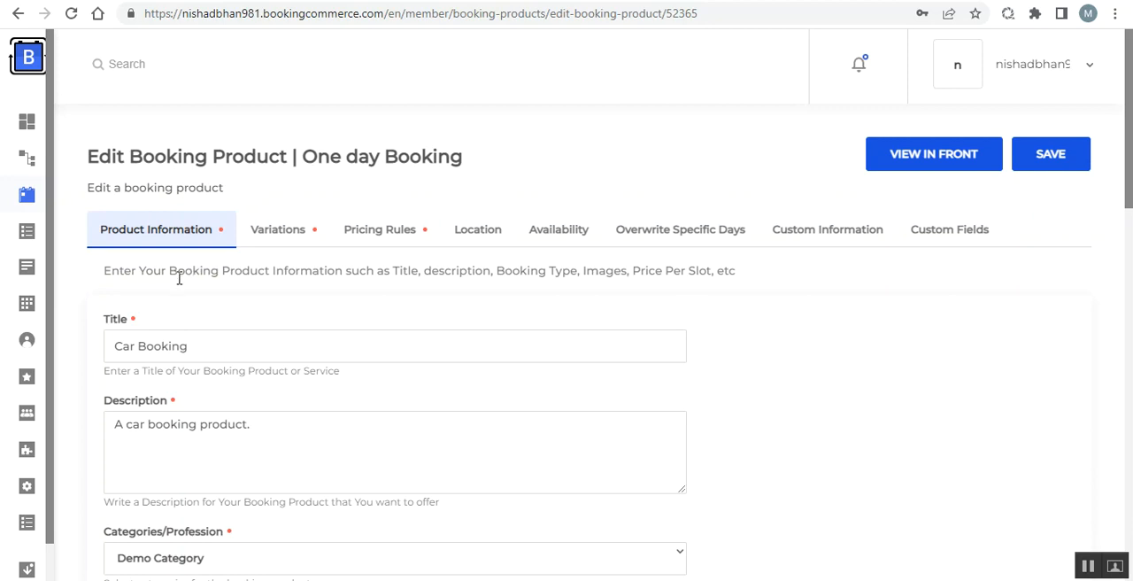
Step: Review the Car Booking product's title, description, category and profile image in its product information
{"action": "scroll", "coordinate": [182, 392], "scroll_direction": "down", "scroll_amount": 1}
{"action": "left_click", "coordinate": [200, 258]}
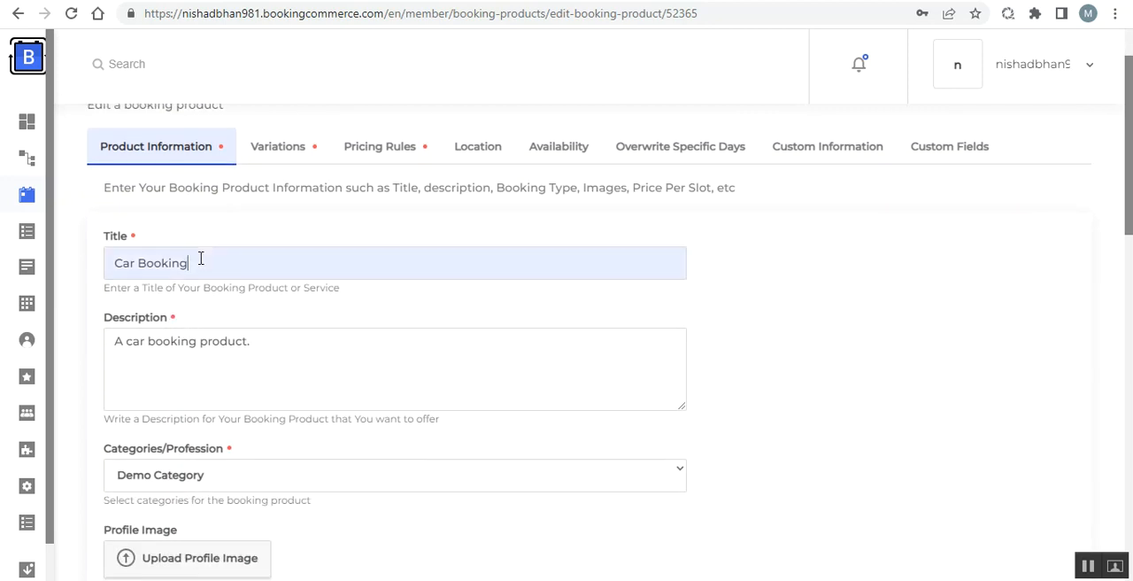
{"action": "left_click_drag", "start_coordinate": [200, 259], "coordinate": [94, 268]}
{"action": "left_click", "coordinate": [256, 340]}
{"action": "left_click_drag", "start_coordinate": [221, 338], "coordinate": [99, 353]}
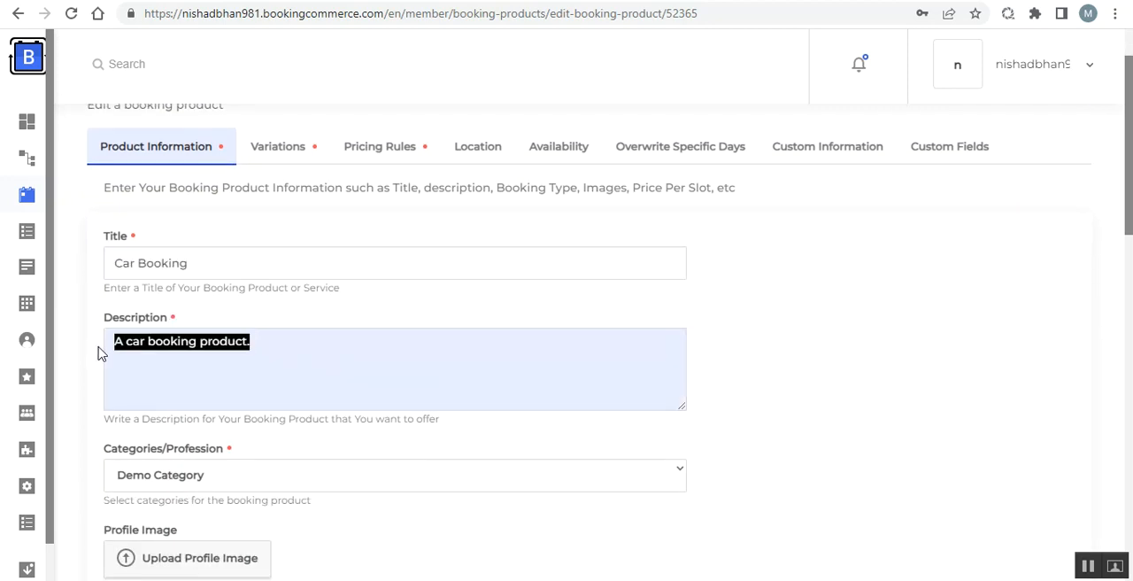
{"action": "scroll", "coordinate": [202, 376], "scroll_direction": "down", "scroll_amount": 2}
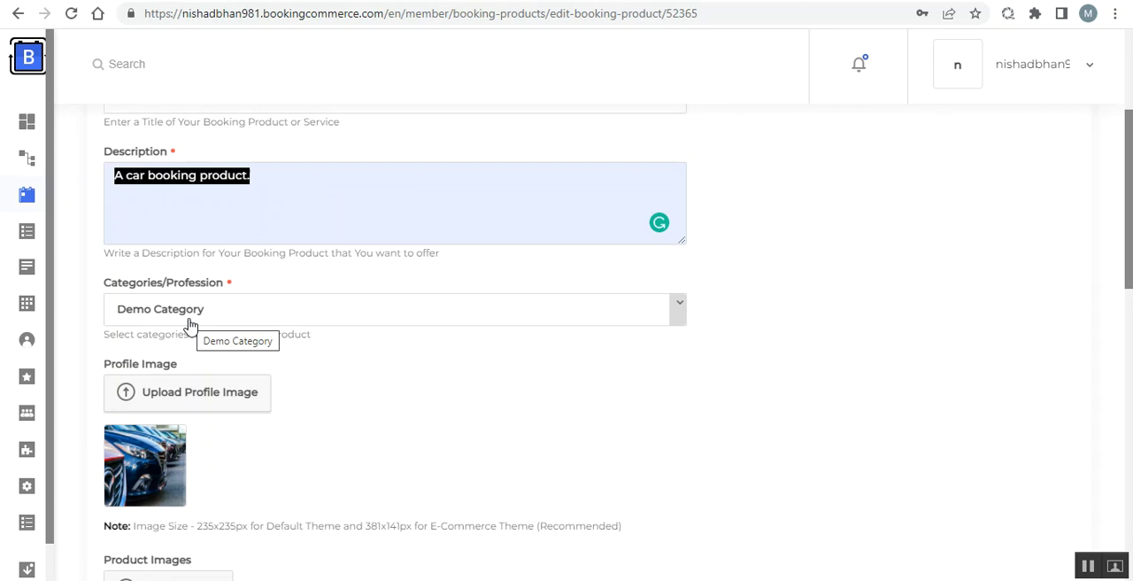
Step: Review the Car Booking product's images, public URL and assigned-member choices in its product information
{"action": "scroll", "coordinate": [188, 325], "scroll_direction": "down", "scroll_amount": 2}
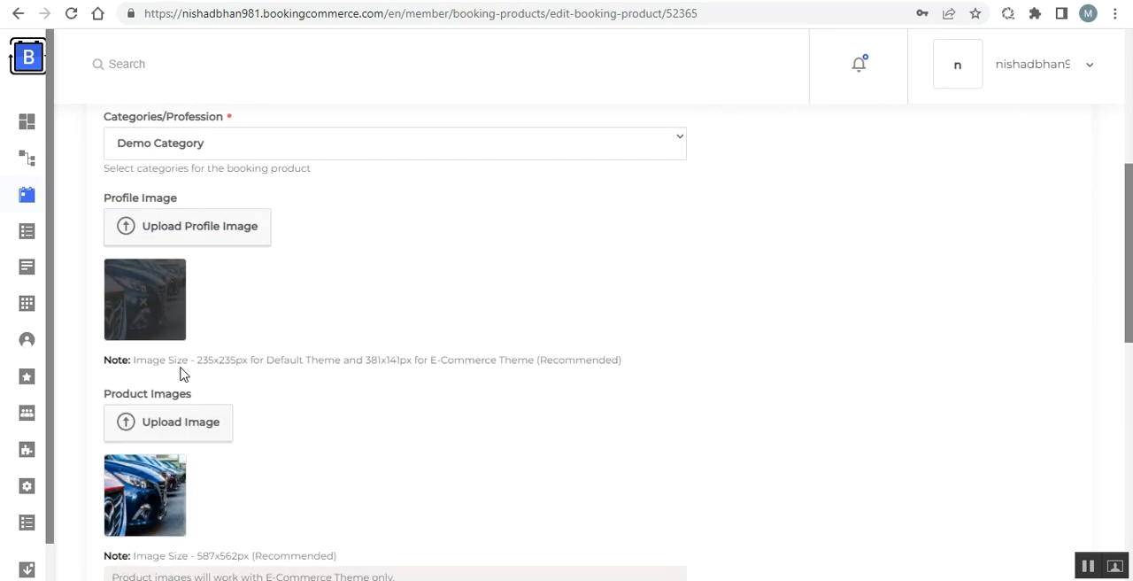
{"action": "scroll", "coordinate": [179, 372], "scroll_direction": "down", "scroll_amount": 2}
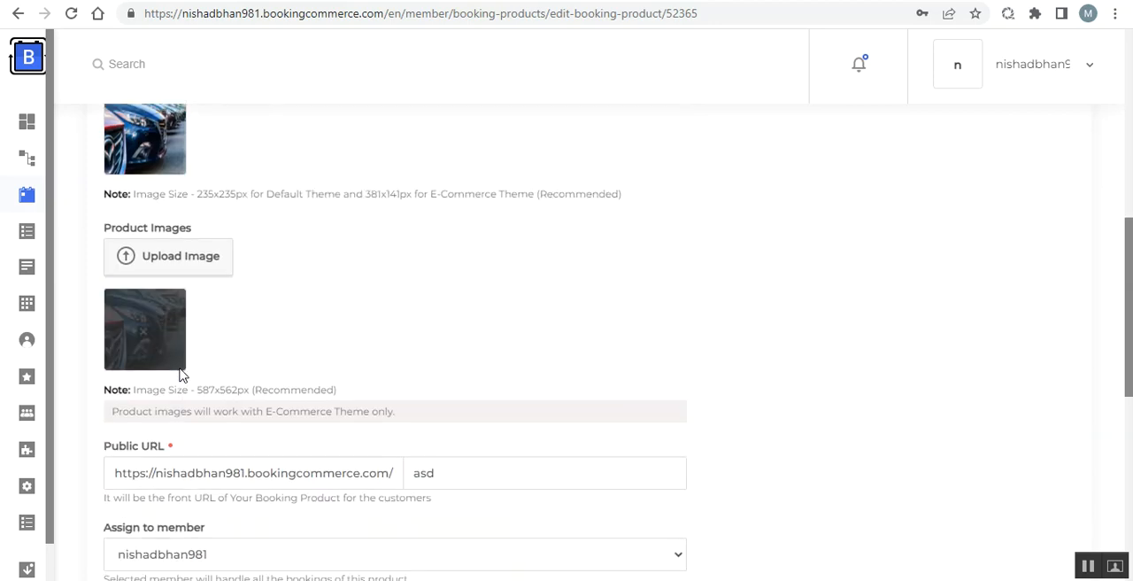
{"action": "scroll", "coordinate": [180, 372], "scroll_direction": "down", "scroll_amount": 2}
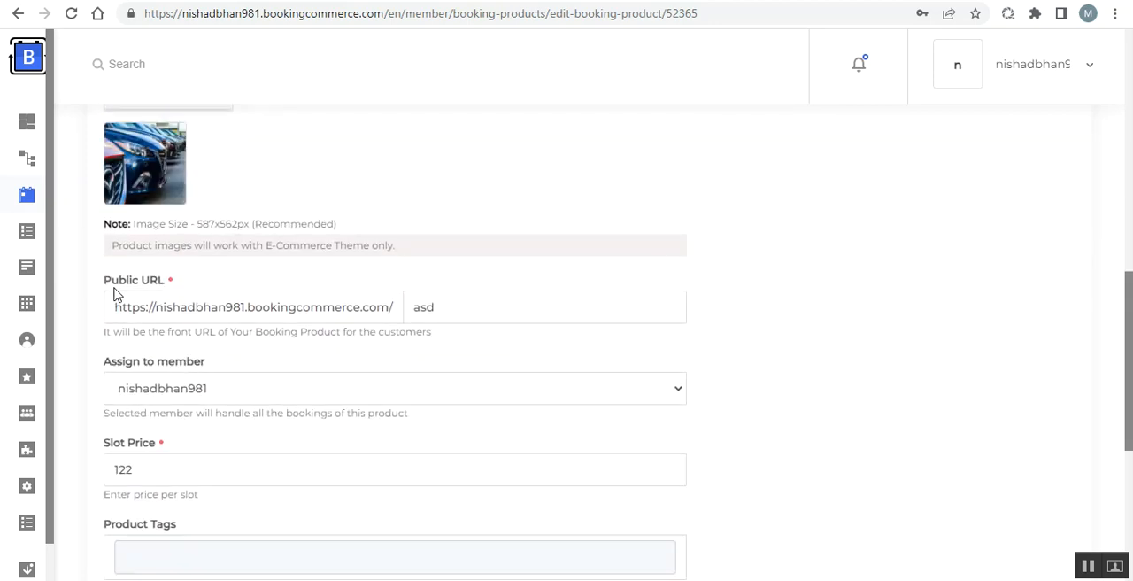
{"action": "left_click_drag", "start_coordinate": [114, 293], "coordinate": [420, 317]}
{"action": "left_click", "coordinate": [436, 309]}
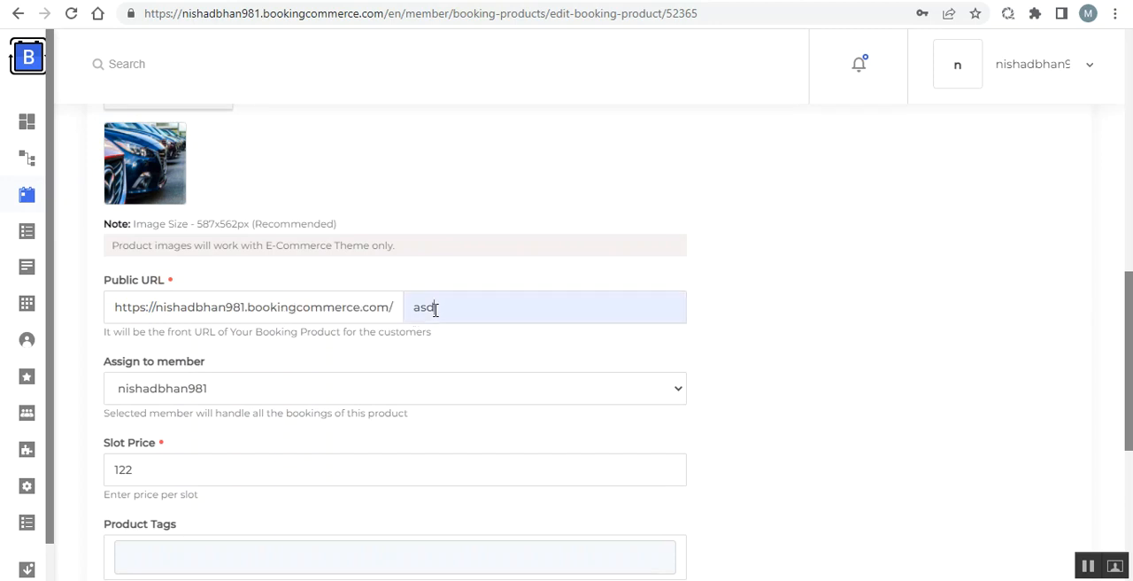
{"action": "scroll", "coordinate": [207, 410], "scroll_direction": "down", "scroll_amount": 1}
{"action": "left_click", "coordinate": [209, 311]}
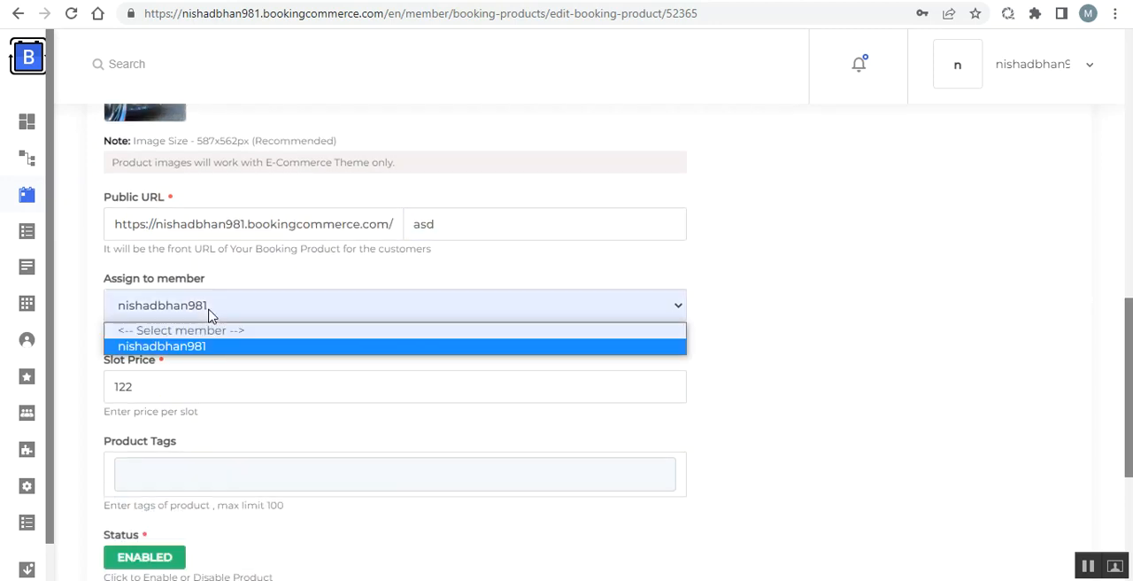
{"action": "left_click", "coordinate": [208, 314]}
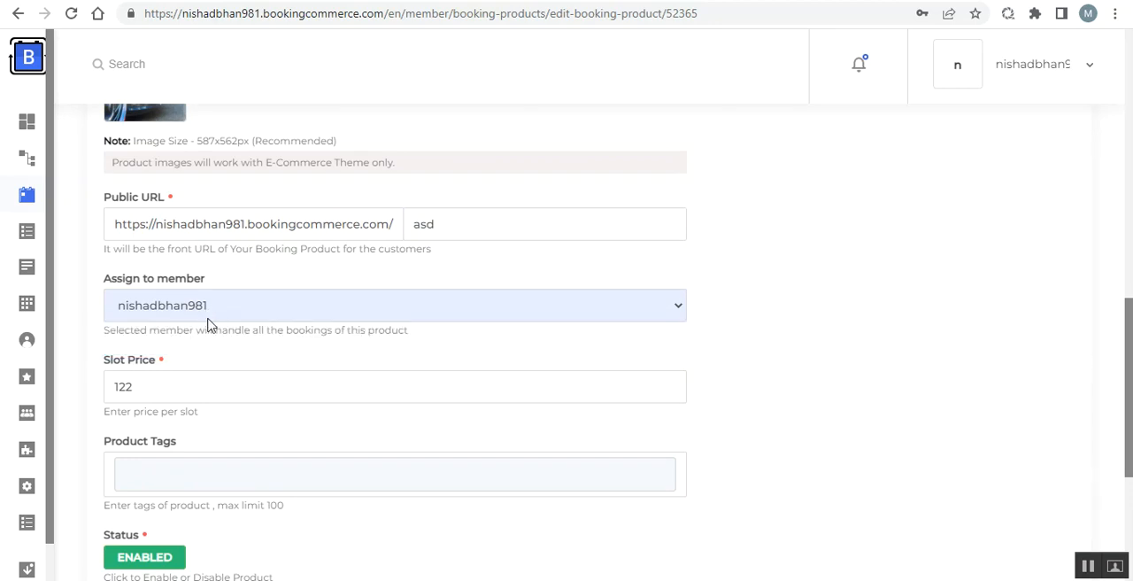
Step: Examine the slot price, product tags, status, continue-booking setting and booking type of the Car Booking product
{"action": "left_click_drag", "start_coordinate": [151, 392], "coordinate": [108, 395]}
{"action": "scroll", "coordinate": [142, 433], "scroll_direction": "down", "scroll_amount": 2}
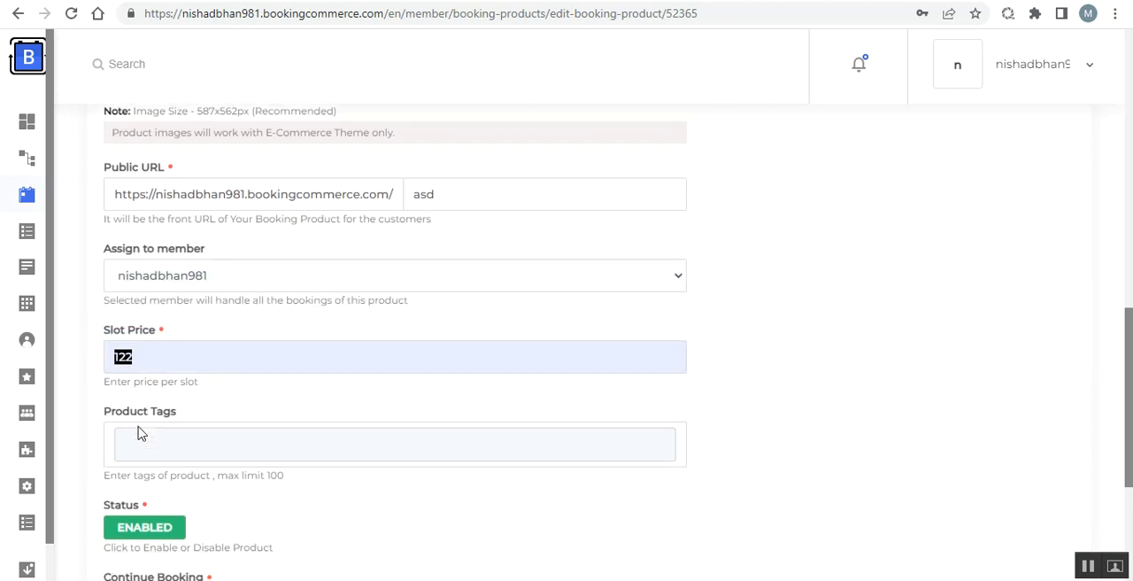
{"action": "scroll", "coordinate": [142, 430], "scroll_direction": "down", "scroll_amount": 1}
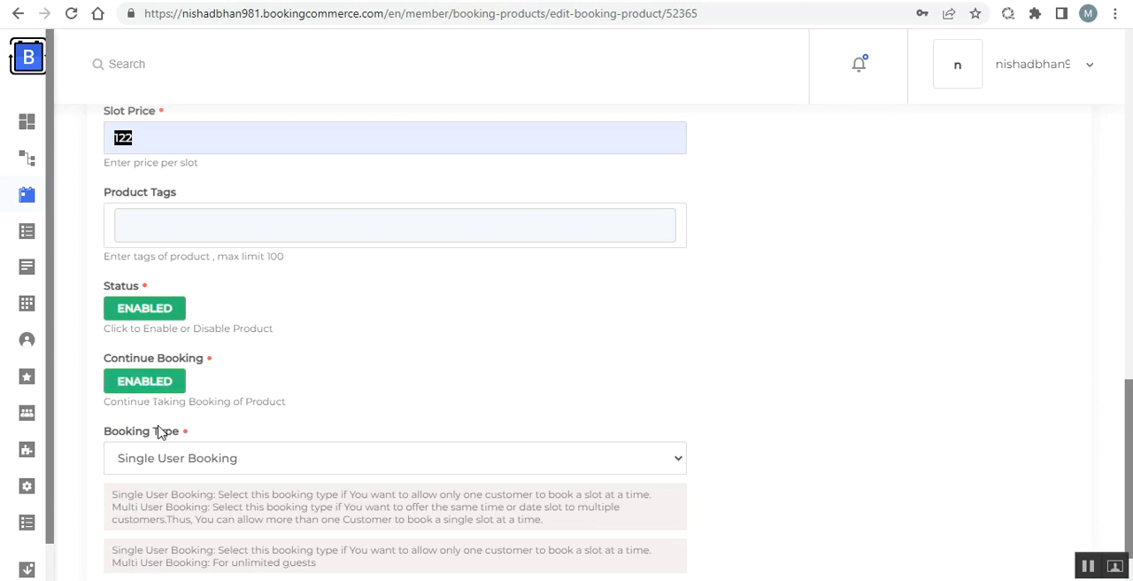
{"action": "scroll", "coordinate": [159, 431], "scroll_direction": "down", "scroll_amount": 1}
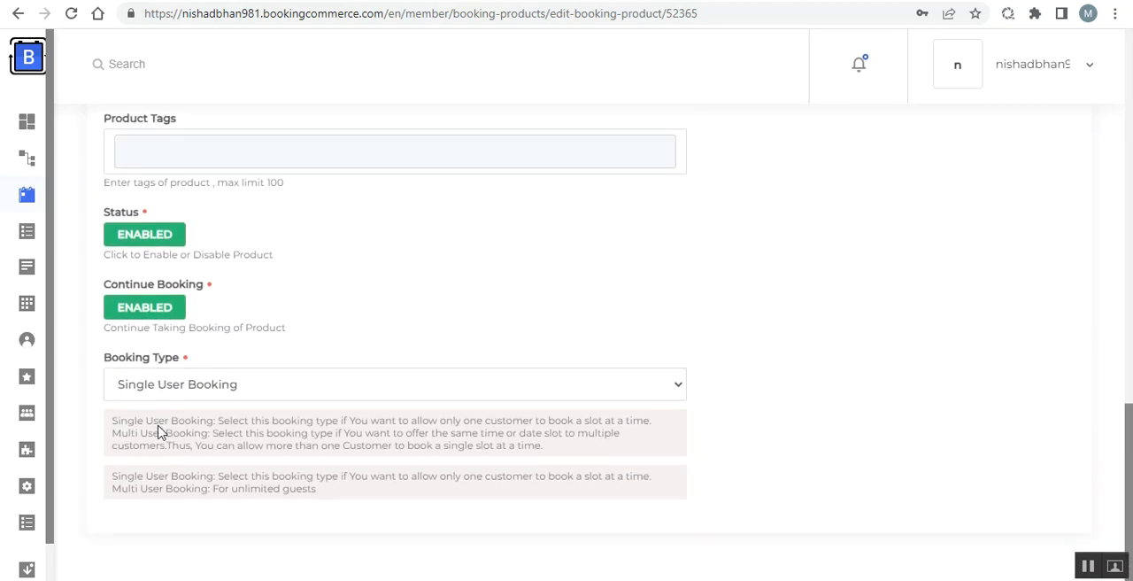
{"action": "left_click_drag", "start_coordinate": [113, 357], "coordinate": [163, 363]}
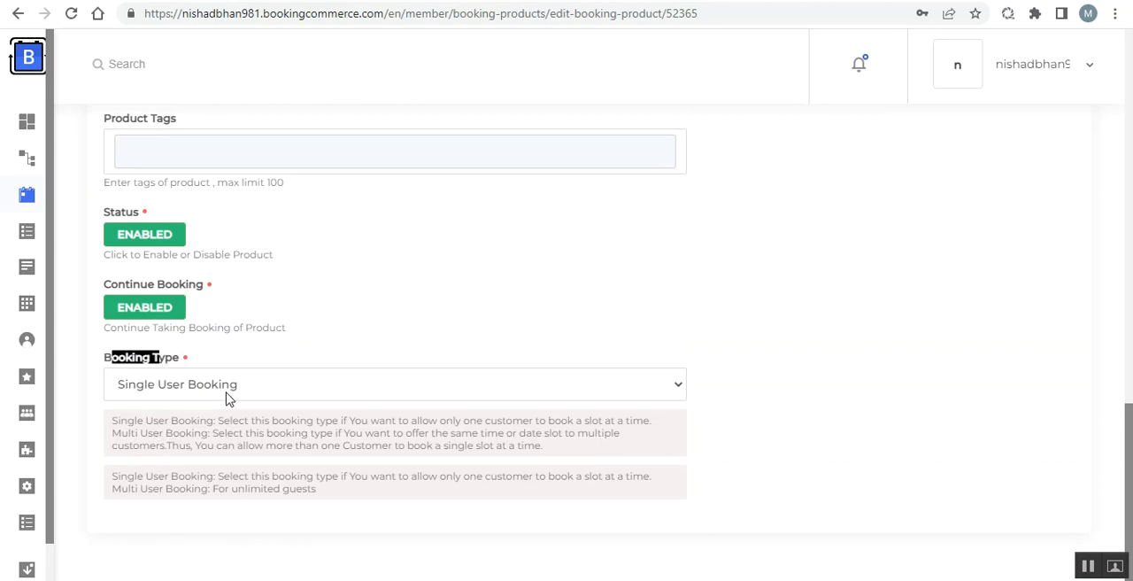
Step: Go back to the start of the product information and recheck the title, category, images and public URL
{"action": "scroll", "coordinate": [234, 400], "scroll_direction": "up", "scroll_amount": 15}
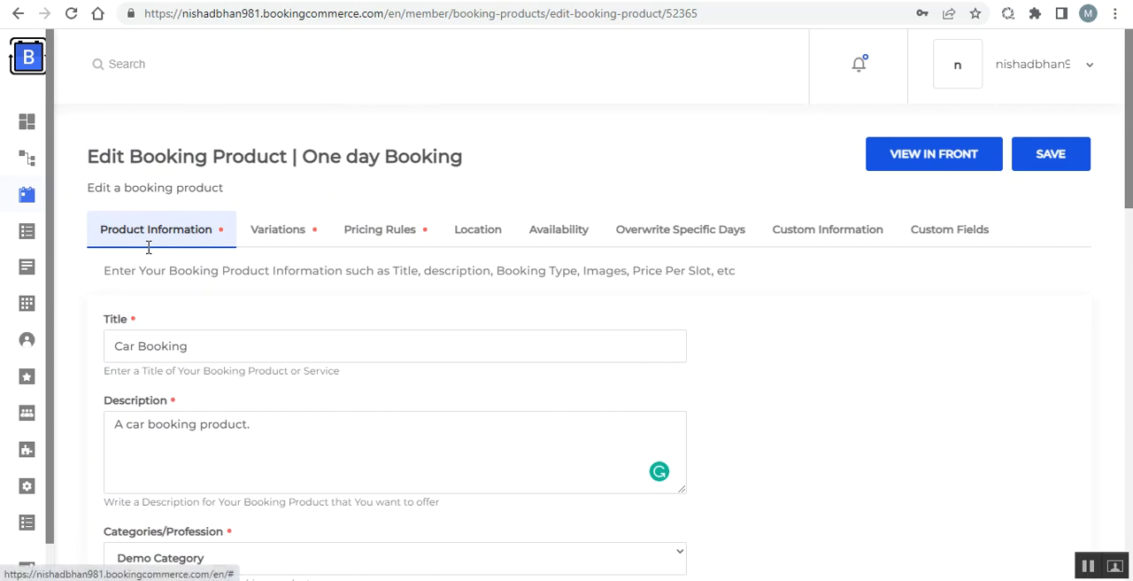
{"action": "scroll", "coordinate": [167, 361], "scroll_direction": "down", "scroll_amount": 5}
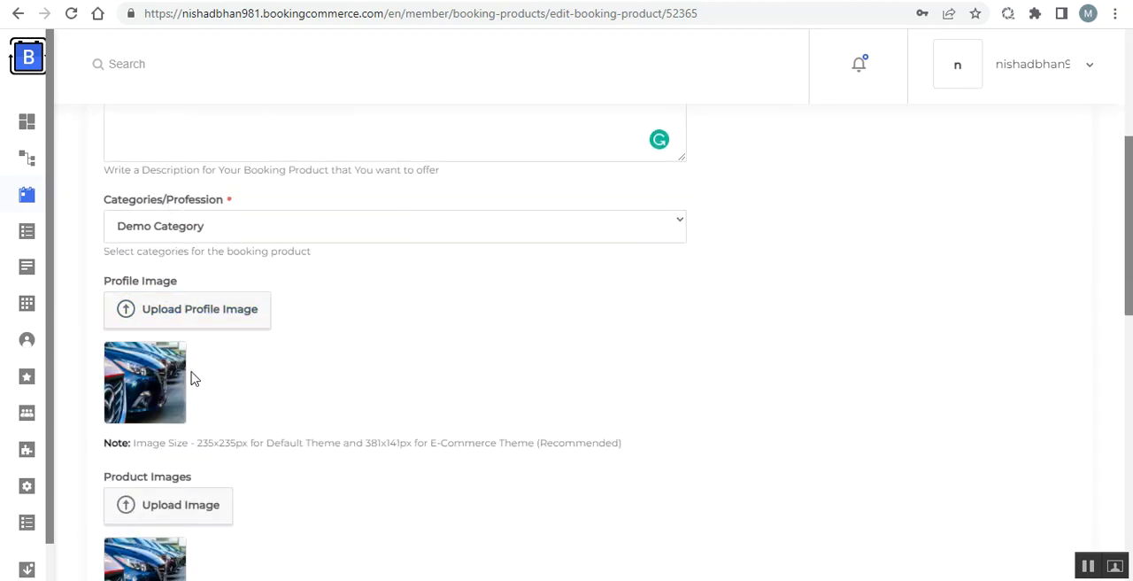
{"action": "scroll", "coordinate": [194, 395], "scroll_direction": "down", "scroll_amount": 2}
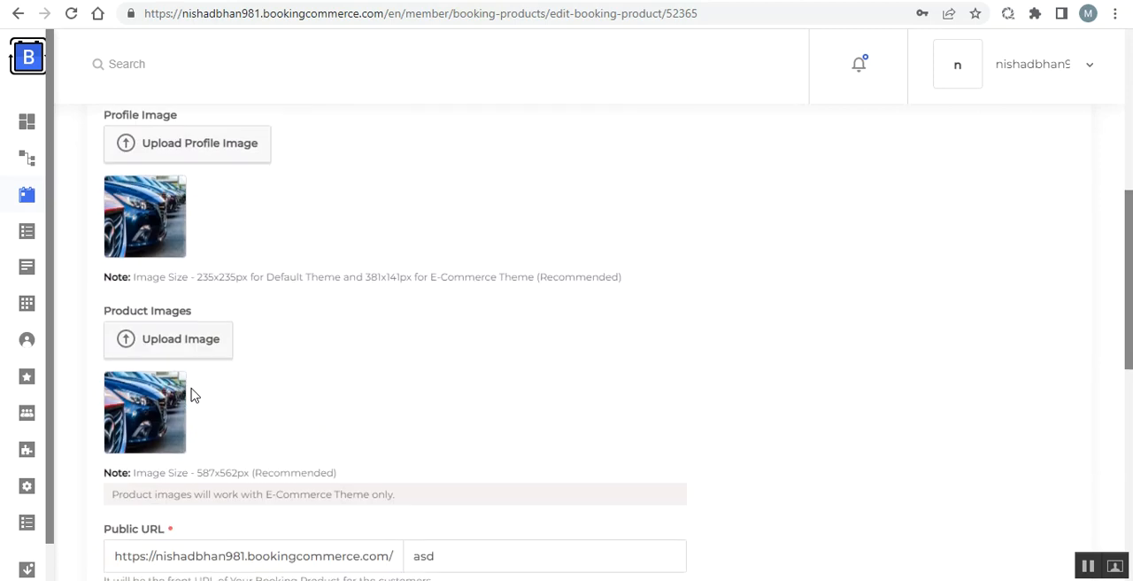
{"action": "scroll", "coordinate": [194, 395], "scroll_direction": "down", "scroll_amount": 2}
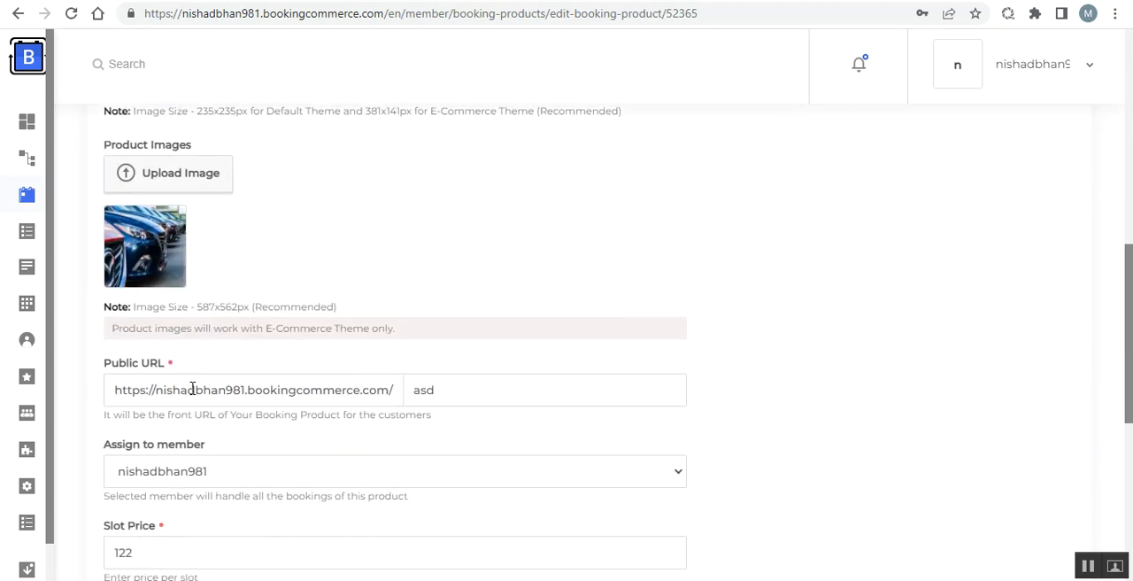
{"action": "scroll", "coordinate": [194, 390], "scroll_direction": "down", "scroll_amount": 2}
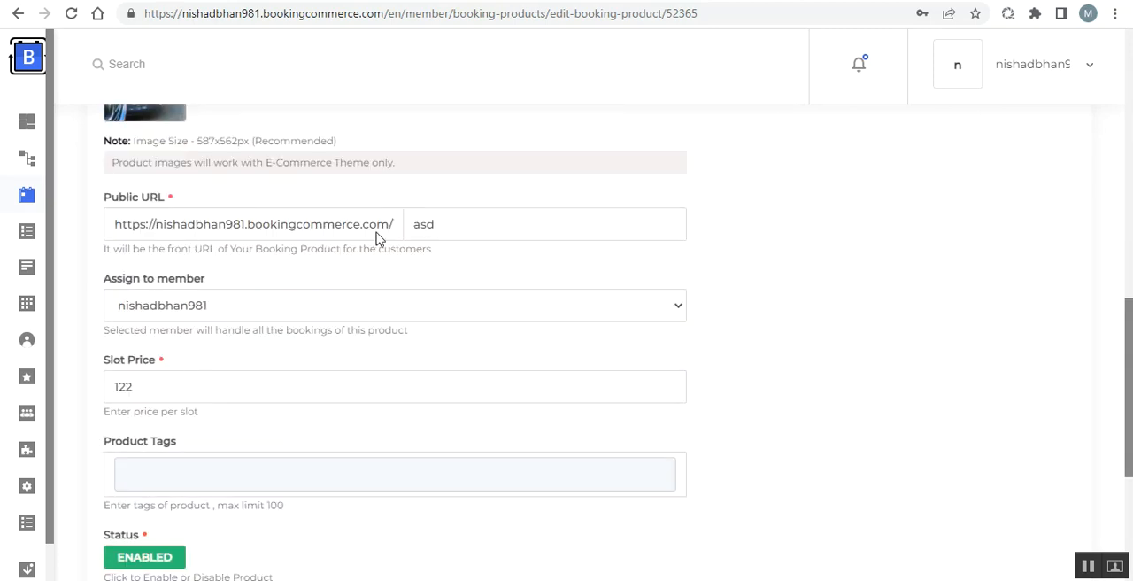
{"action": "left_click", "coordinate": [428, 222]}
{"action": "double_click", "coordinate": [428, 222]}
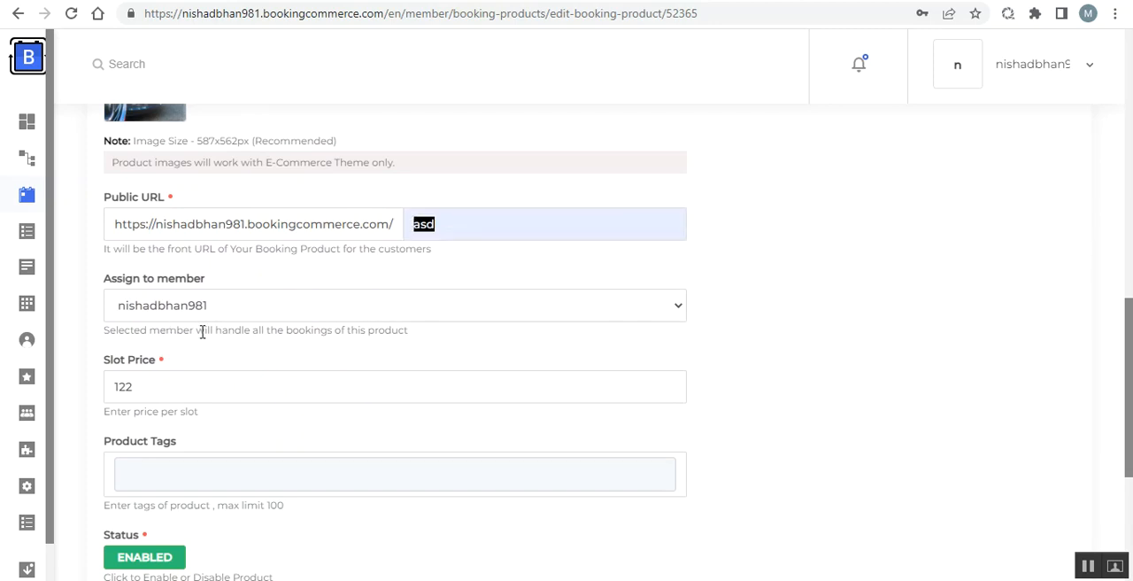
Step: Recheck the assigned member, slot price, tags and status, and read the note explaining Continue Booking
{"action": "scroll", "coordinate": [201, 335], "scroll_direction": "down", "scroll_amount": 1}
{"action": "scroll", "coordinate": [201, 339], "scroll_direction": "down", "scroll_amount": 1}
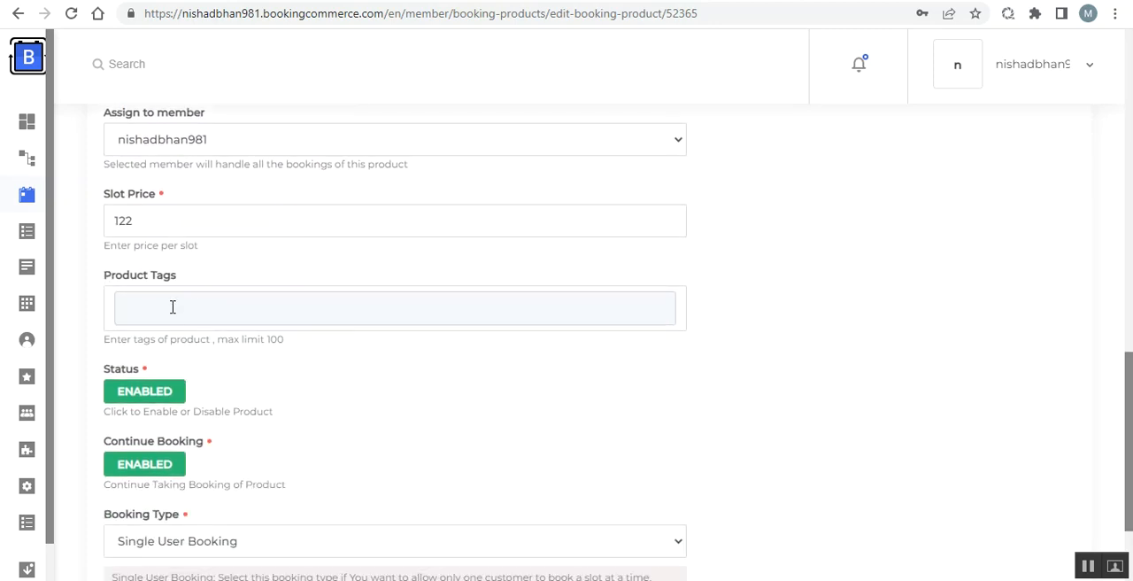
{"action": "scroll", "coordinate": [168, 370], "scroll_direction": "down", "scroll_amount": 1}
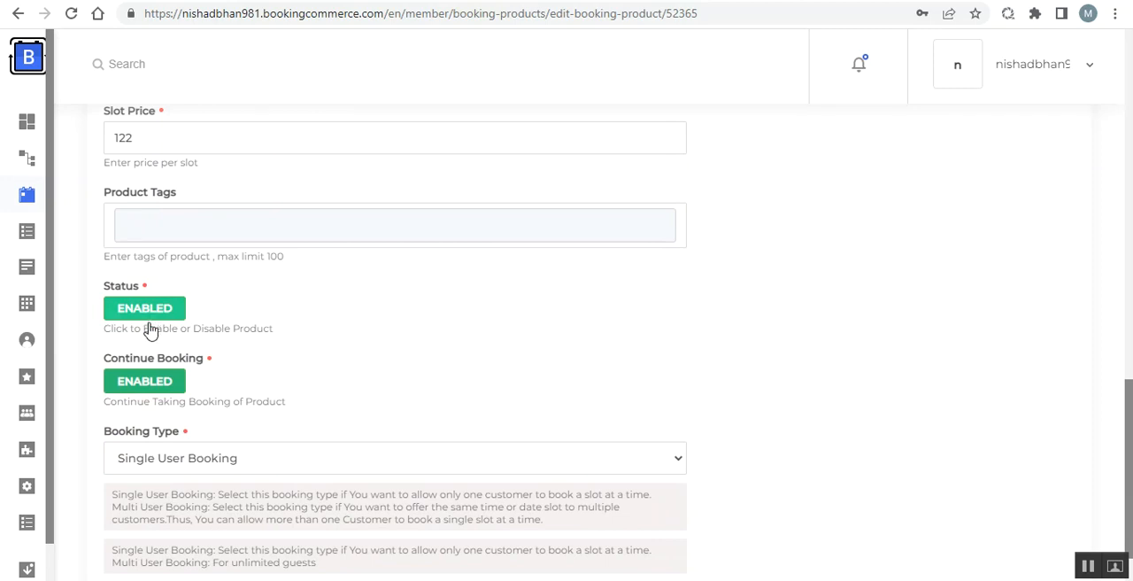
{"action": "scroll", "coordinate": [157, 380], "scroll_direction": "down", "scroll_amount": 1}
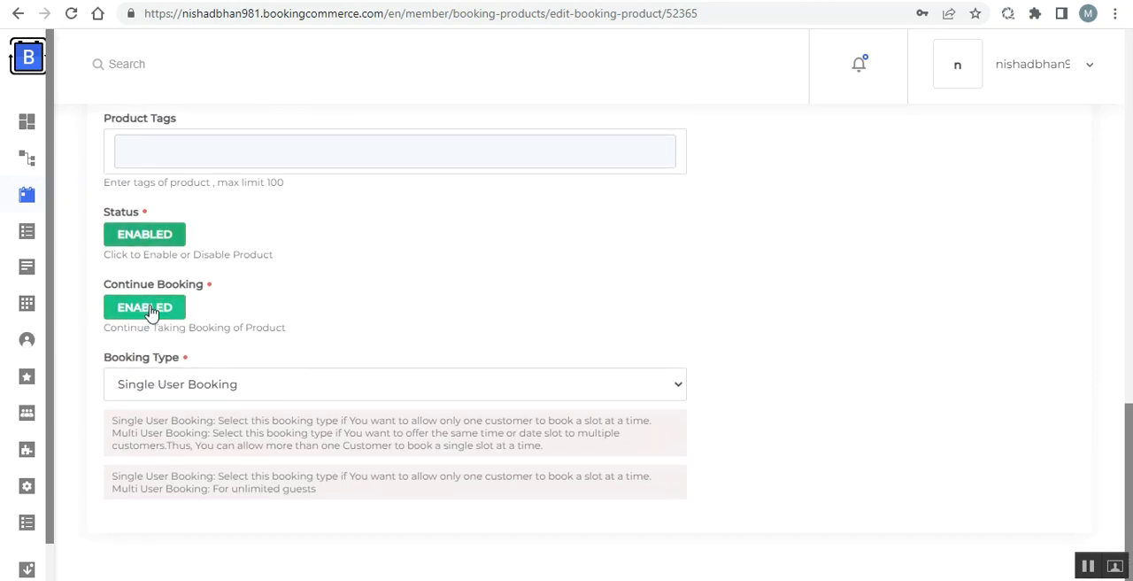
{"action": "left_click_drag", "start_coordinate": [121, 327], "coordinate": [254, 345]}
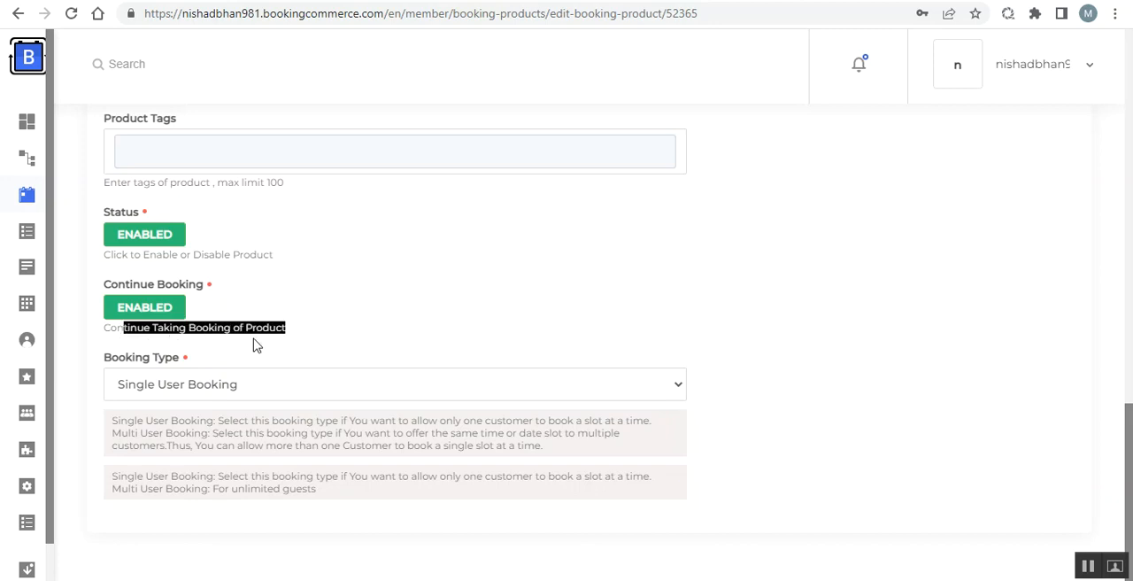
{"action": "left_click", "coordinate": [244, 346]}
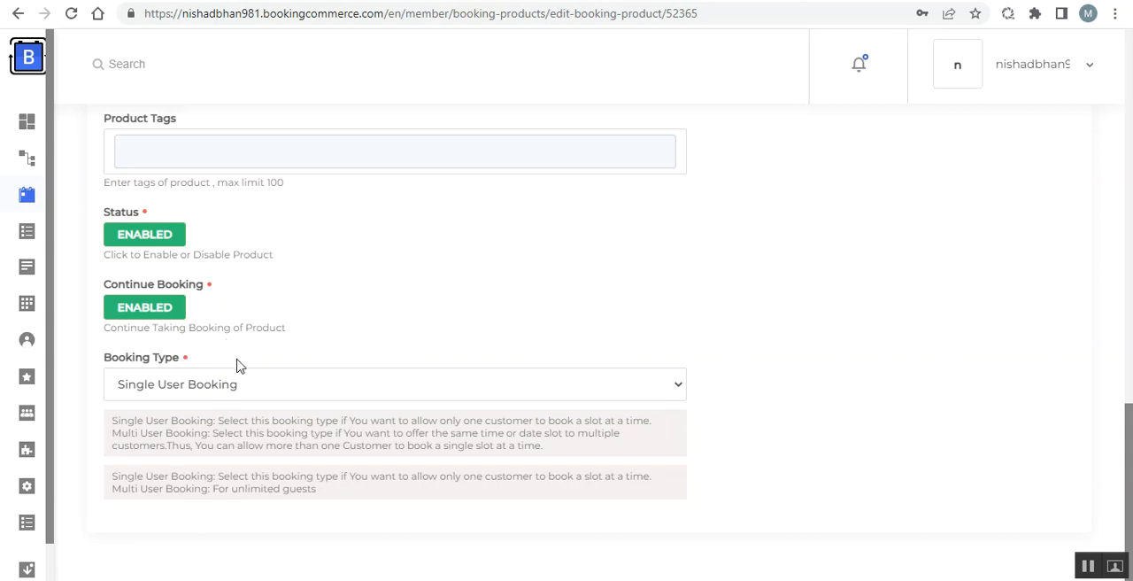
Step: View the available Booking Type options and read the notes on single and multi user booking
{"action": "left_click_drag", "start_coordinate": [119, 359], "coordinate": [166, 359]}
{"action": "left_click", "coordinate": [181, 389]}
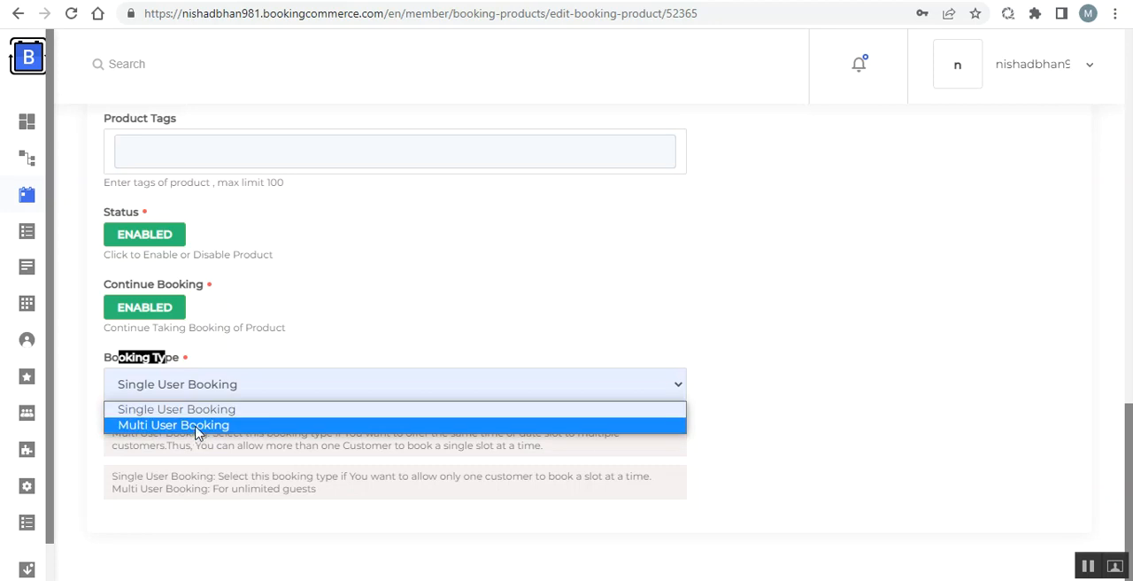
{"action": "left_click", "coordinate": [346, 355]}
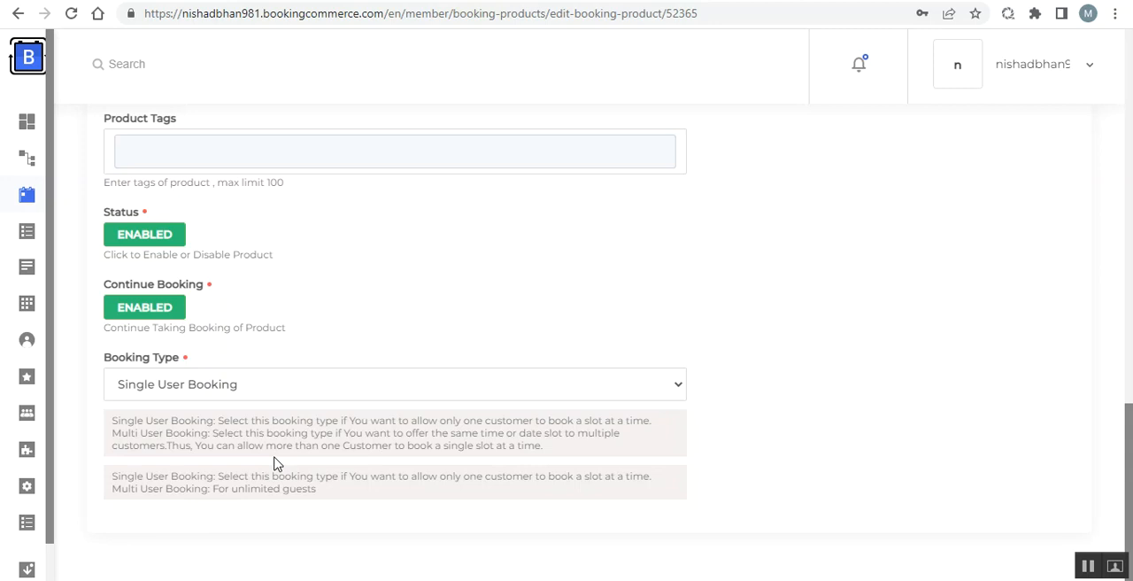
Step: Try the Multi User Booking type and set the booking type back to Single User Booking
{"action": "left_click", "coordinate": [173, 386]}
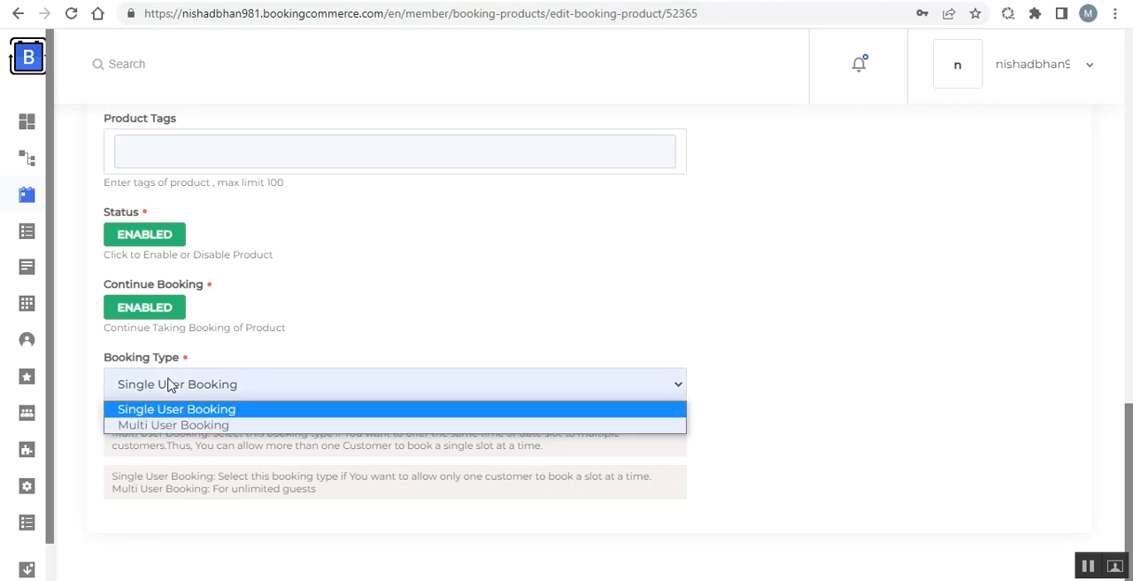
{"action": "left_click", "coordinate": [149, 426]}
{"action": "left_click", "coordinate": [173, 390]}
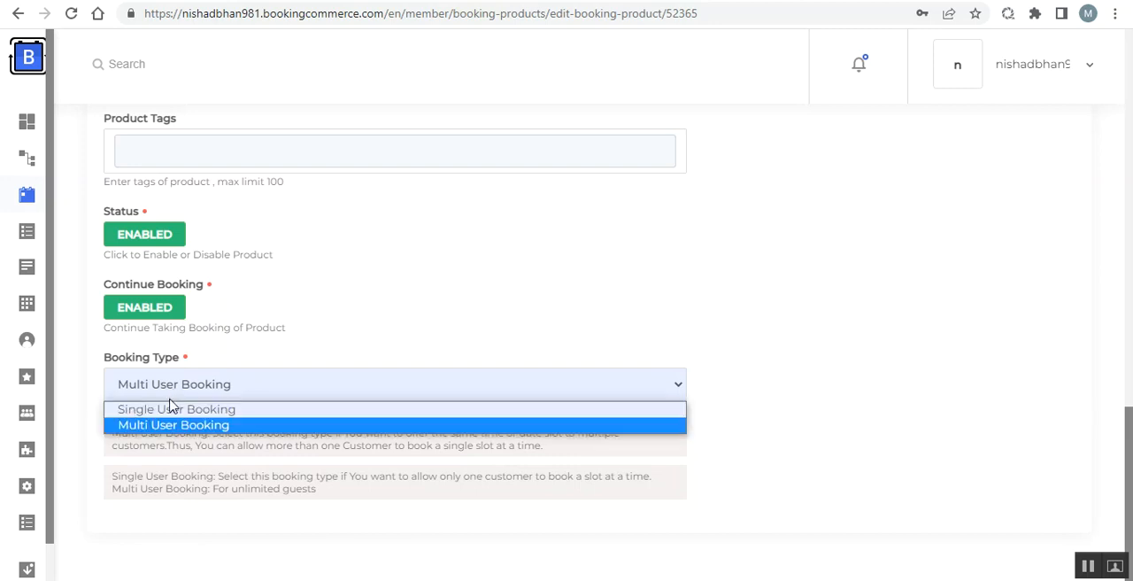
{"action": "left_click", "coordinate": [170, 408]}
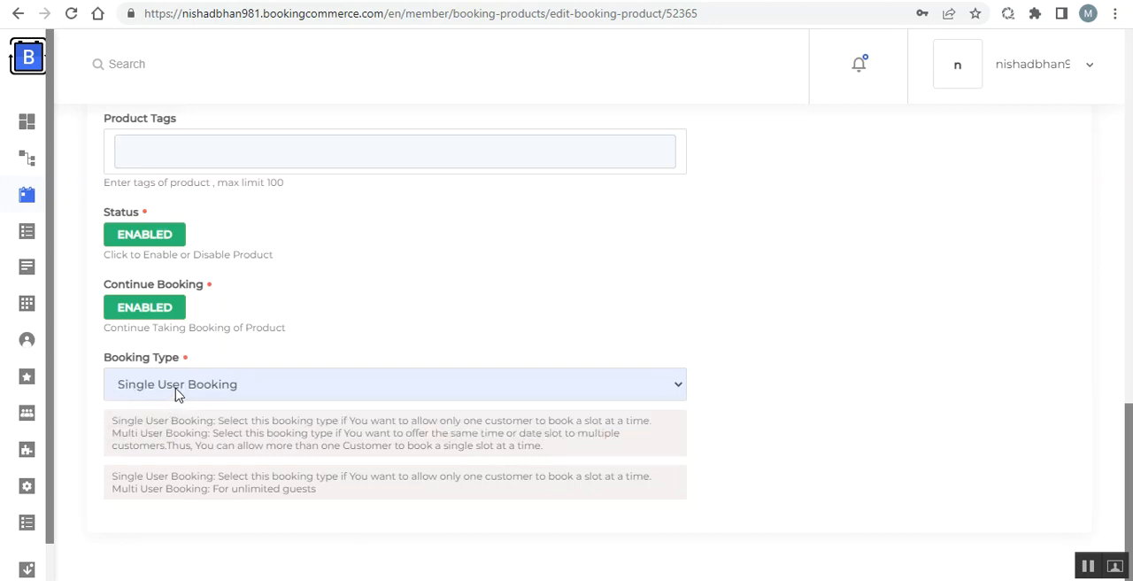
{"action": "left_click", "coordinate": [175, 390]}
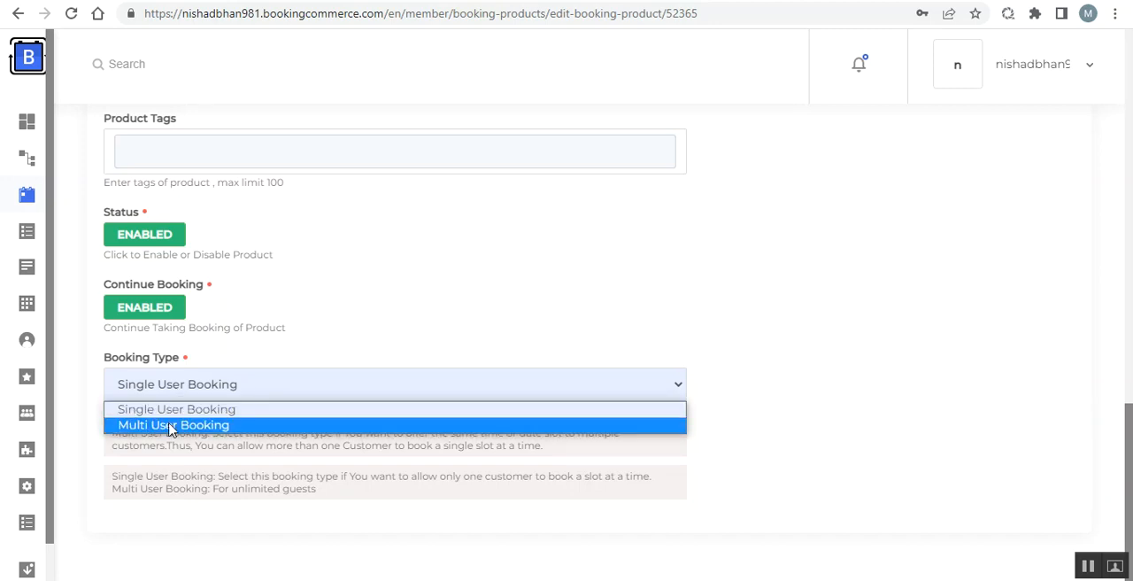
{"action": "left_click", "coordinate": [167, 425]}
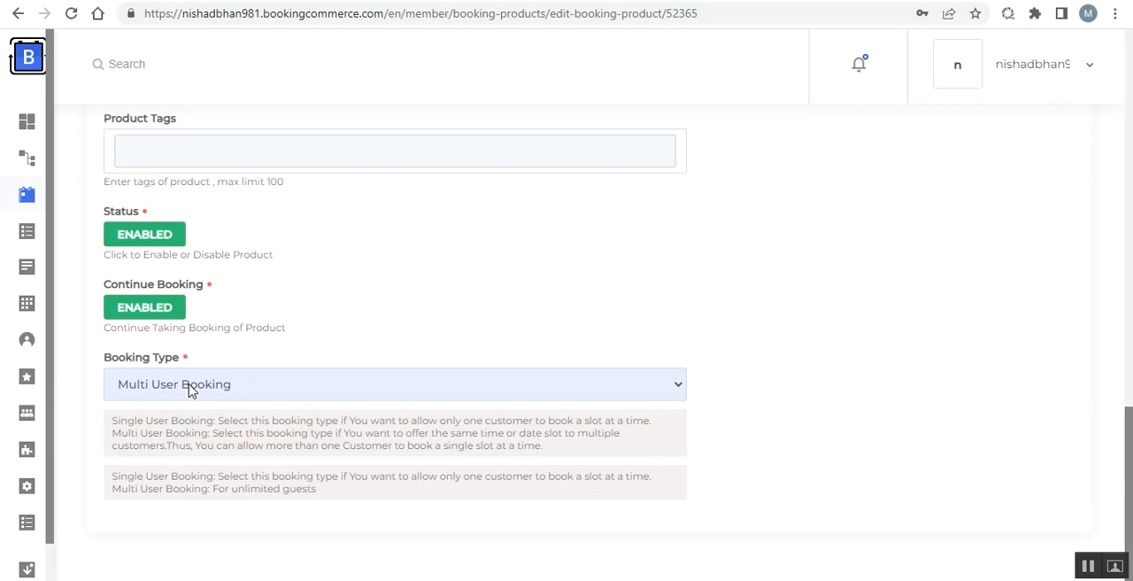
{"action": "left_click", "coordinate": [189, 390]}
{"action": "left_click", "coordinate": [188, 409]}
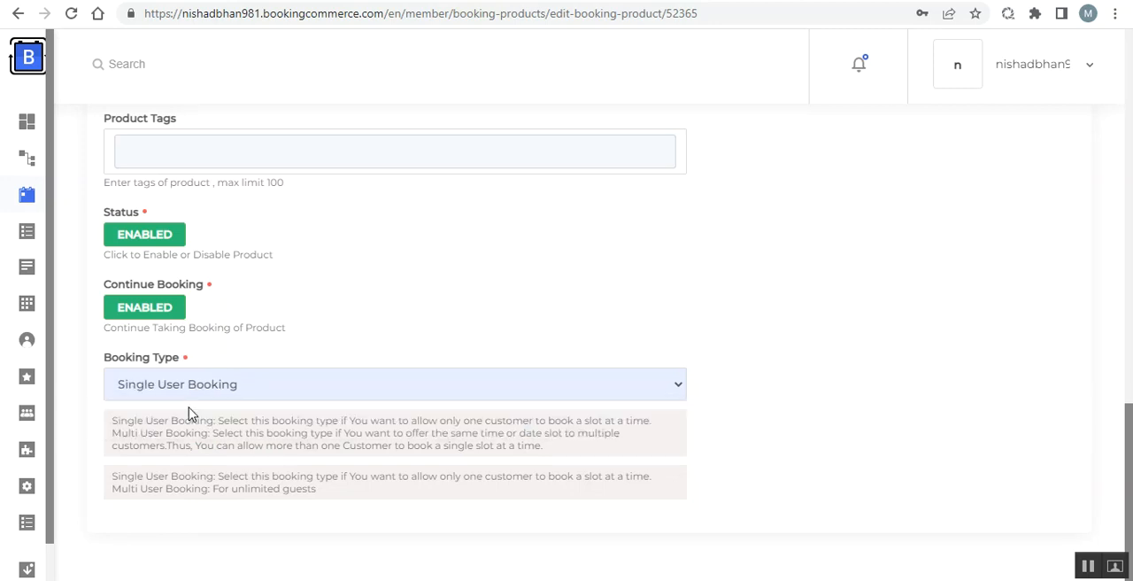
Step: Open the product's Variations section and look over its options for adding variations
{"action": "scroll", "coordinate": [189, 412], "scroll_direction": "up", "scroll_amount": 15}
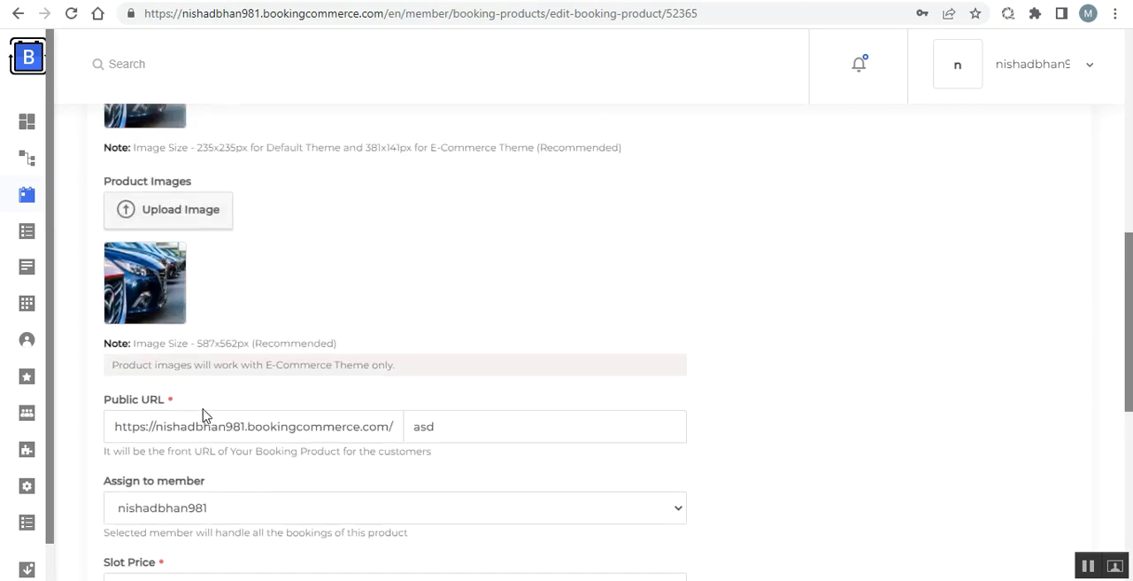
{"action": "scroll", "coordinate": [203, 414], "scroll_direction": "up", "scroll_amount": 2}
{"action": "left_click", "coordinate": [293, 232]}
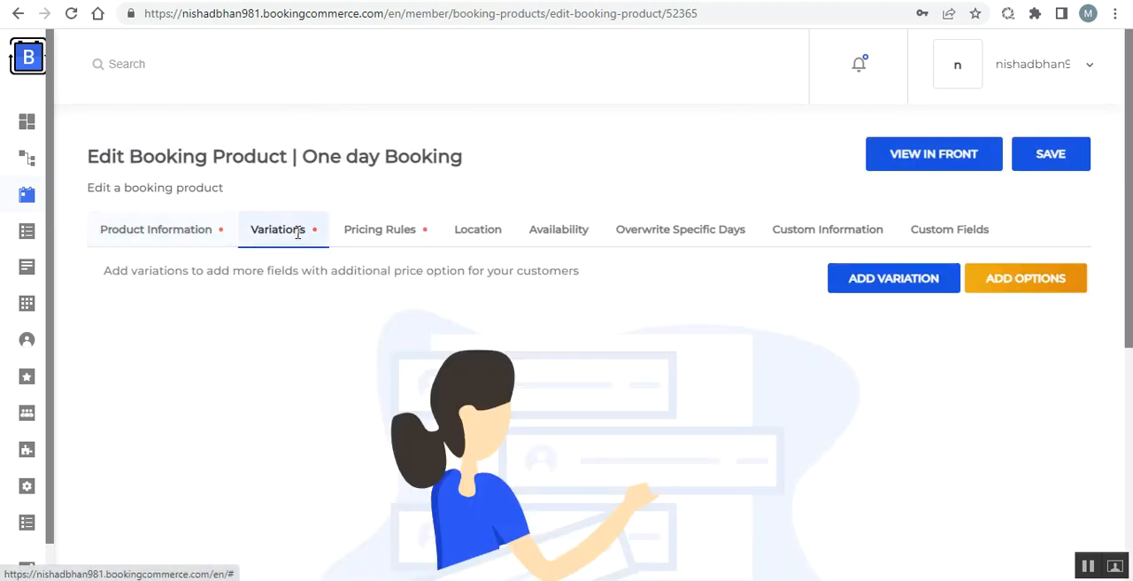
{"action": "scroll", "coordinate": [278, 257], "scroll_direction": "down", "scroll_amount": 3}
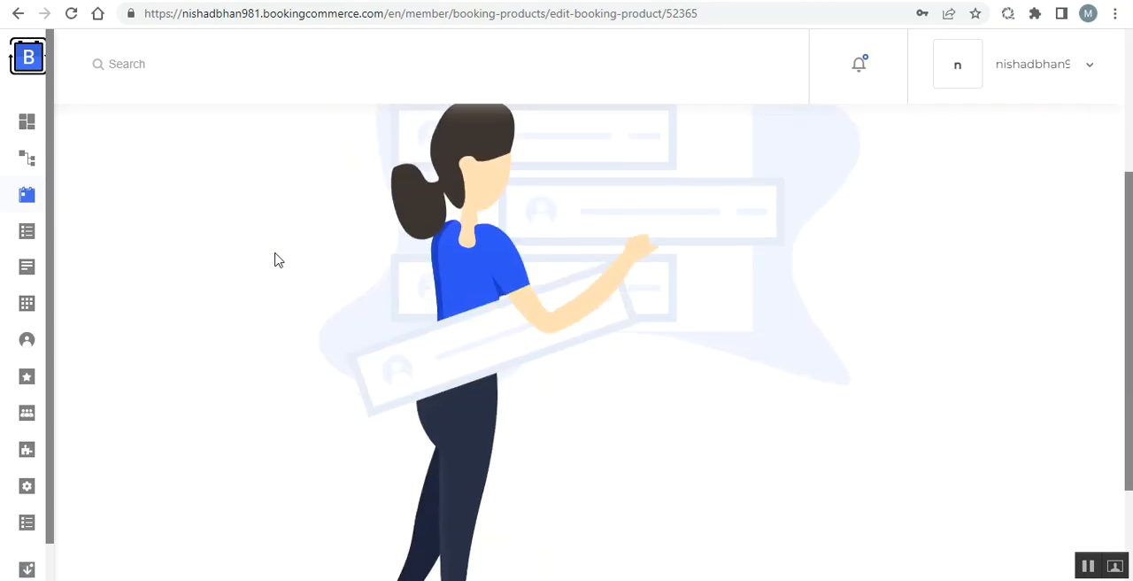
{"action": "scroll", "coordinate": [276, 258], "scroll_direction": "up", "scroll_amount": 2}
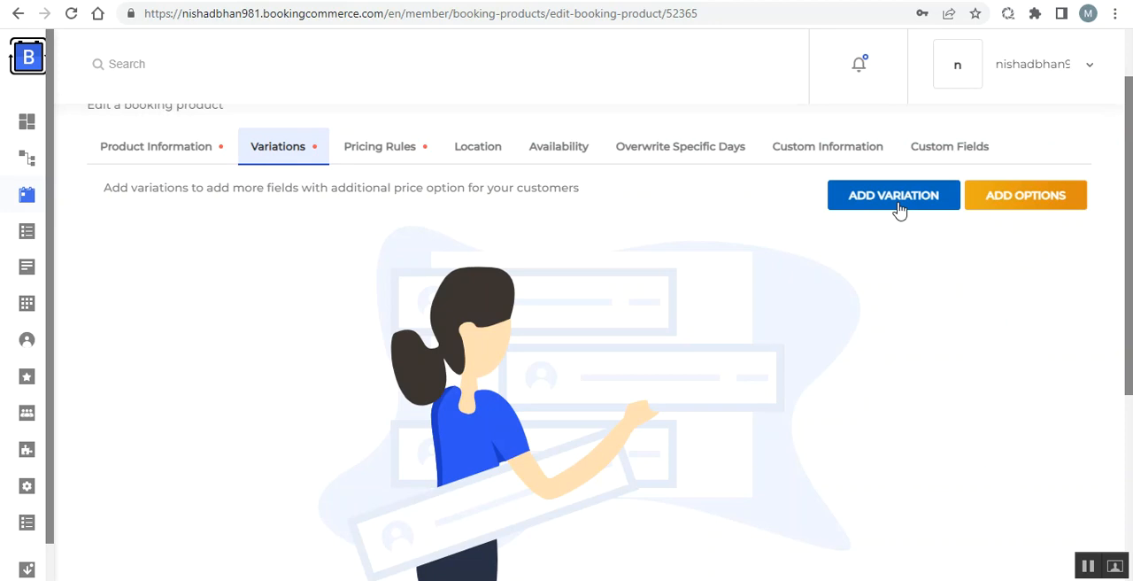
Step: Set up a Week Days pricing rule covering Monday to Friday and look over its slot price fields and the existing rules
{"action": "left_click", "coordinate": [393, 152]}
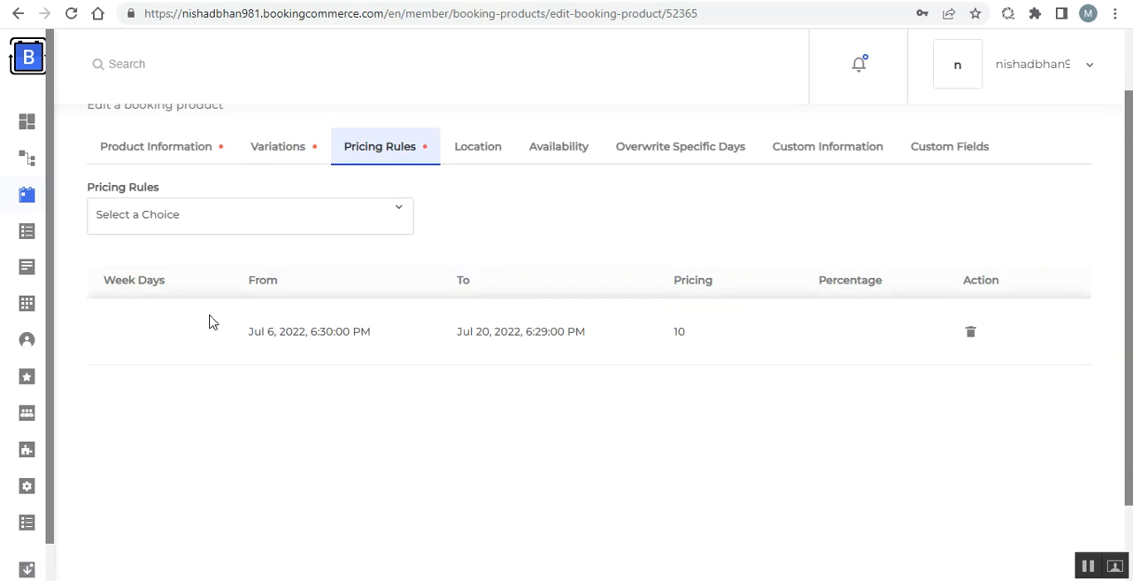
{"action": "left_click", "coordinate": [189, 227]}
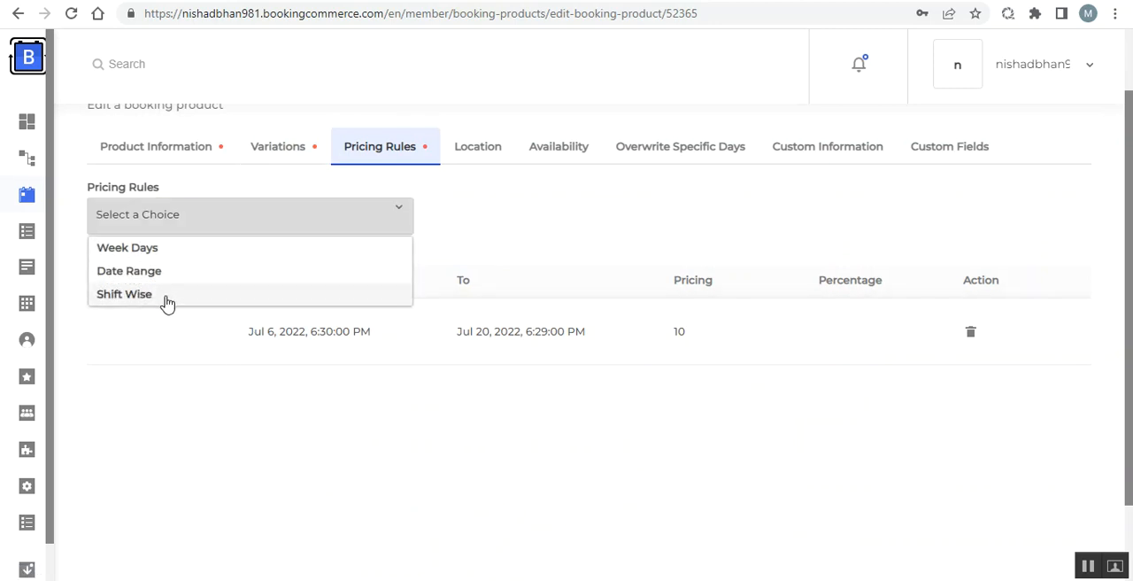
{"action": "left_click", "coordinate": [163, 256]}
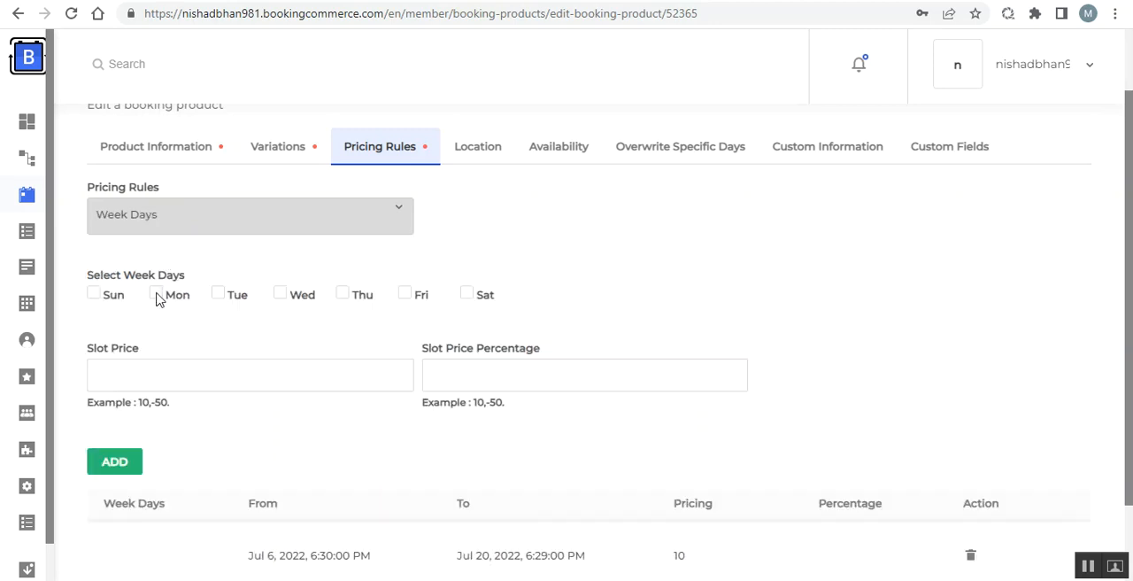
{"action": "left_click", "coordinate": [156, 293]}
{"action": "left_click", "coordinate": [219, 294]}
{"action": "left_click", "coordinate": [280, 293]}
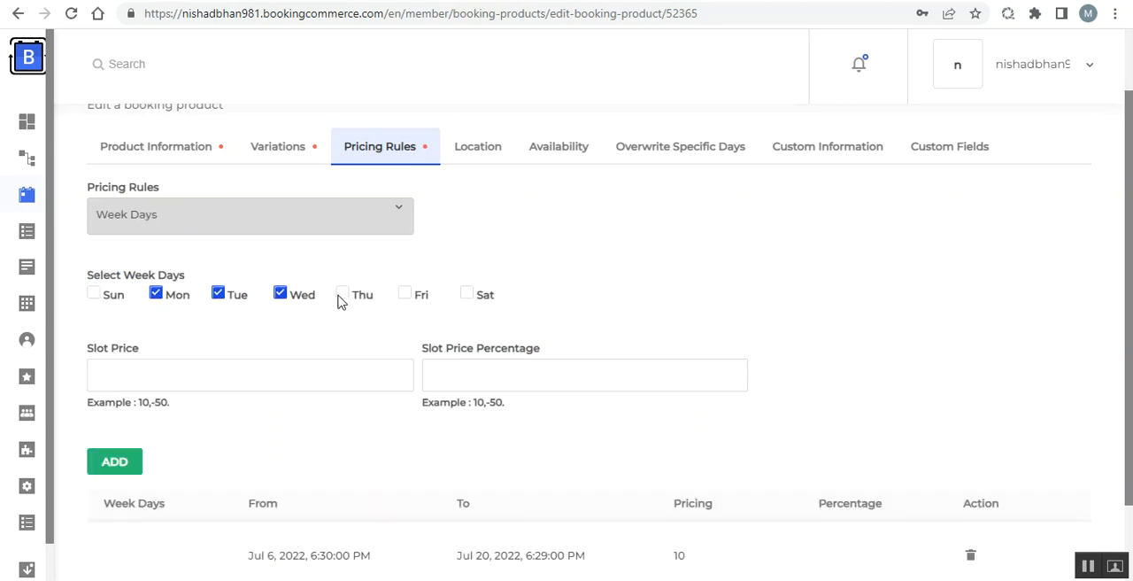
{"action": "left_click", "coordinate": [342, 293]}
{"action": "left_click", "coordinate": [404, 293]}
{"action": "left_click", "coordinate": [180, 371]}
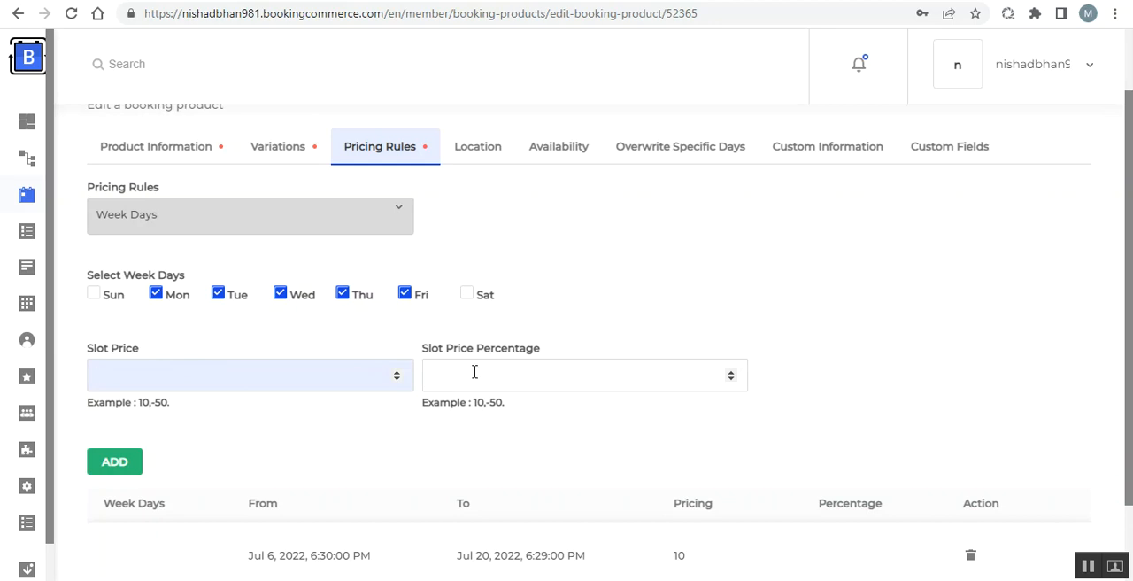
{"action": "scroll", "coordinate": [398, 373], "scroll_direction": "down", "scroll_amount": 2}
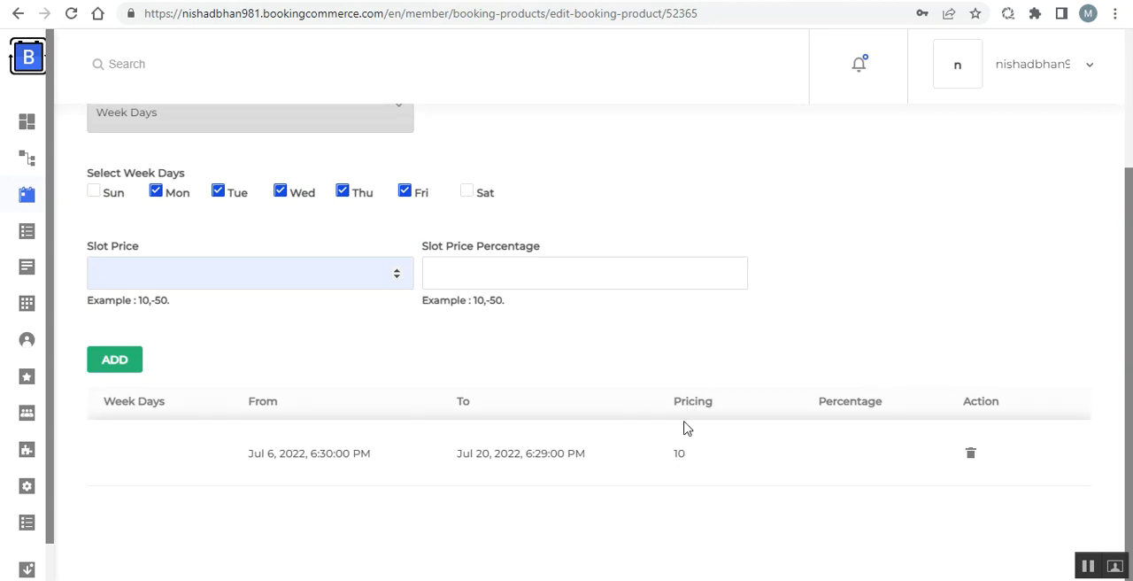
{"action": "scroll", "coordinate": [384, 413], "scroll_direction": "up", "scroll_amount": 2}
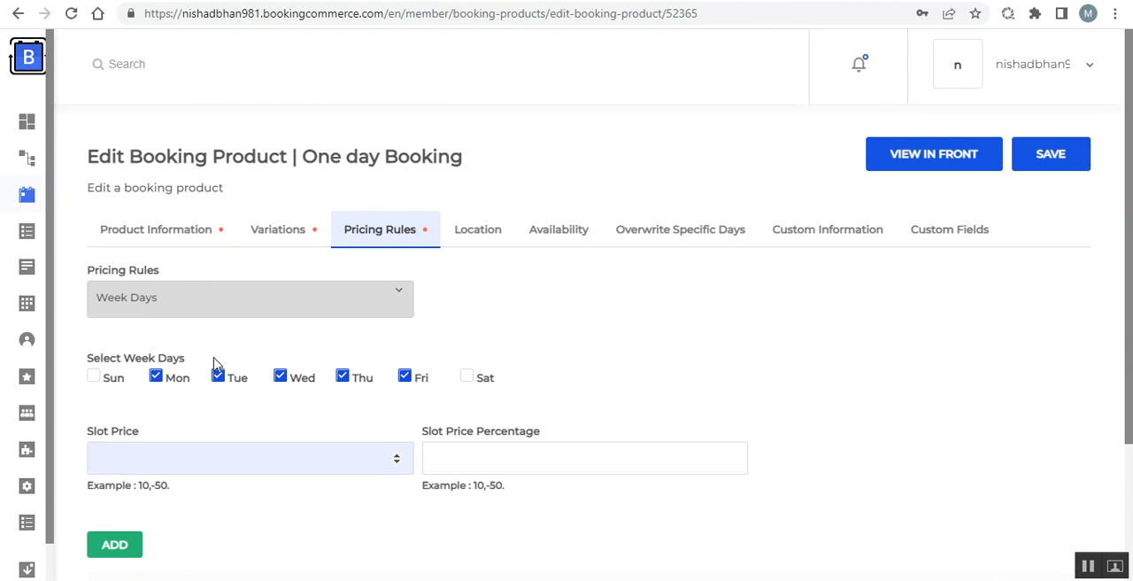
Step: Open the product's Location section and read the Service Side and Location settings
{"action": "left_click", "coordinate": [477, 231]}
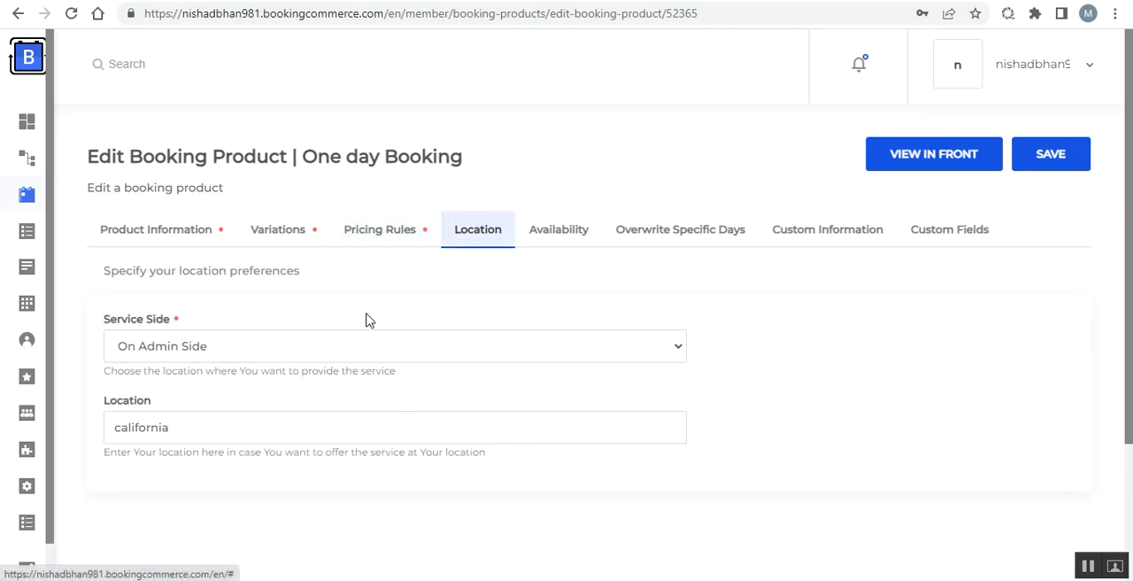
{"action": "left_click", "coordinate": [222, 348]}
{"action": "left_click", "coordinate": [222, 349]}
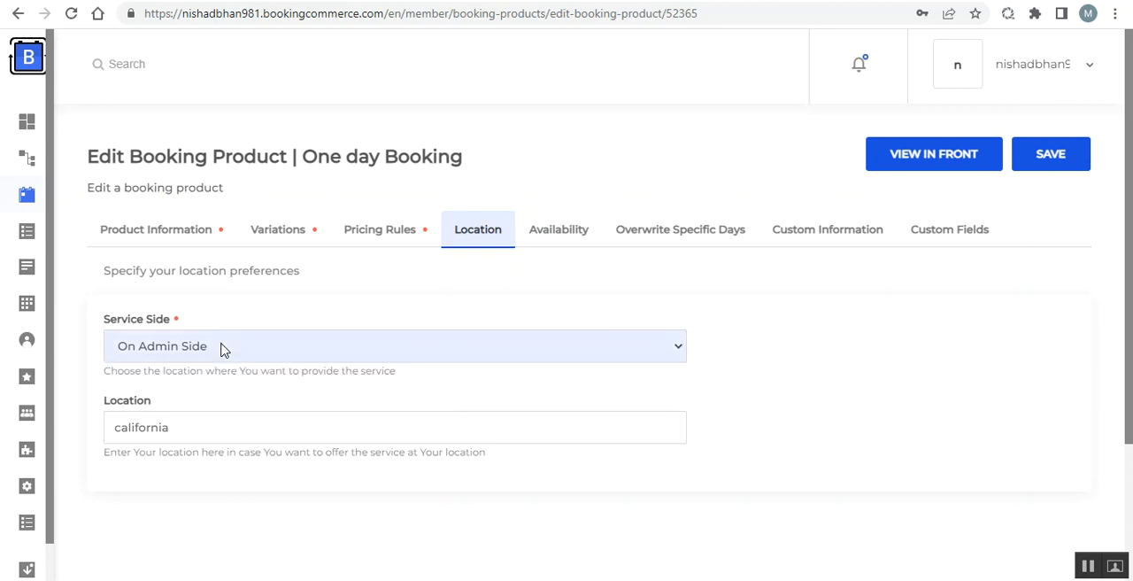
{"action": "left_click_drag", "start_coordinate": [124, 373], "coordinate": [397, 376]}
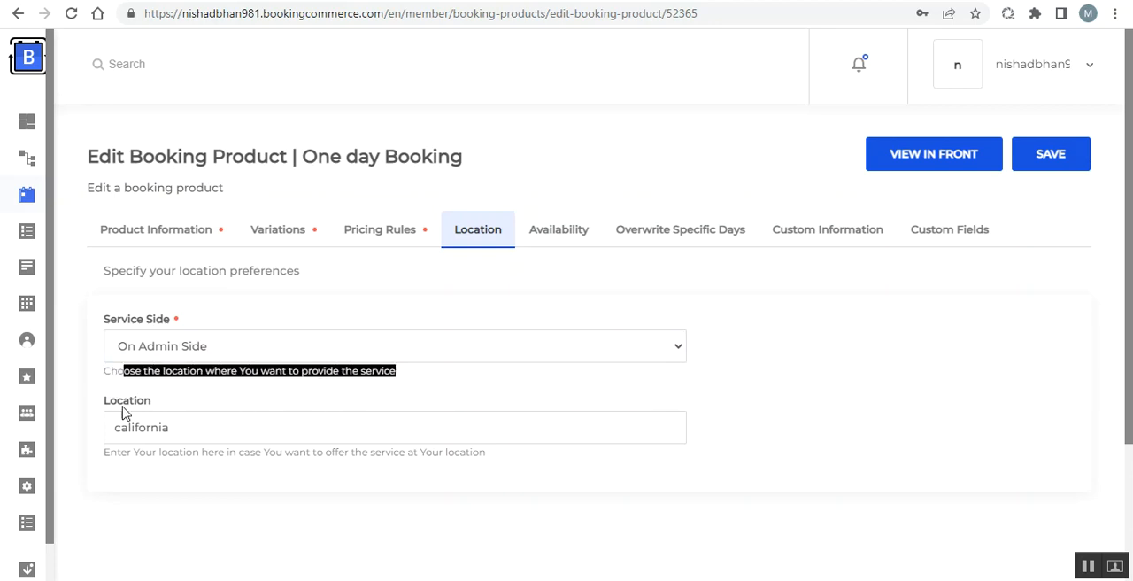
{"action": "left_click_drag", "start_coordinate": [108, 402], "coordinate": [151, 406]}
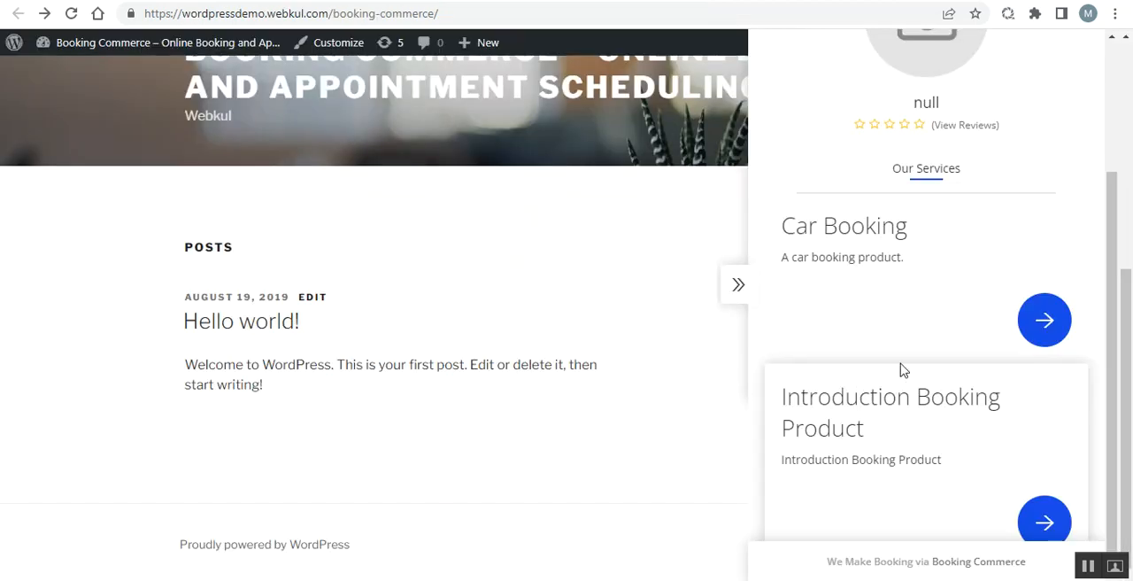
Step: Switch to the WordPress storefront and open Car Booking in the booking widget to check the location shown to customers
{"action": "left_click", "coordinate": [1048, 316]}
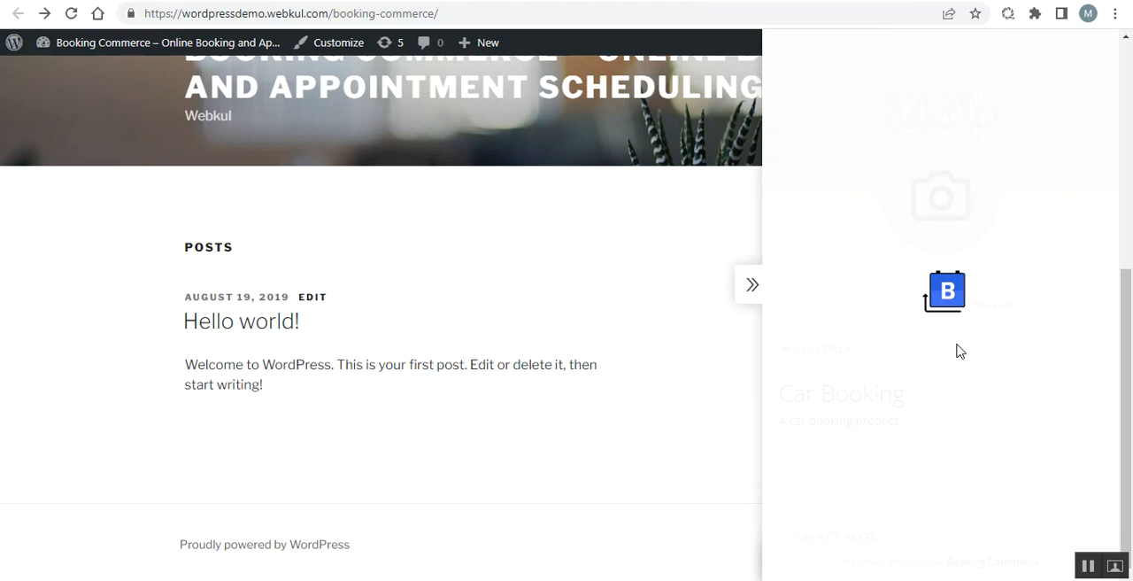
{"action": "scroll", "coordinate": [958, 348], "scroll_direction": "down", "scroll_amount": 3}
{"action": "left_click", "coordinate": [923, 259]}
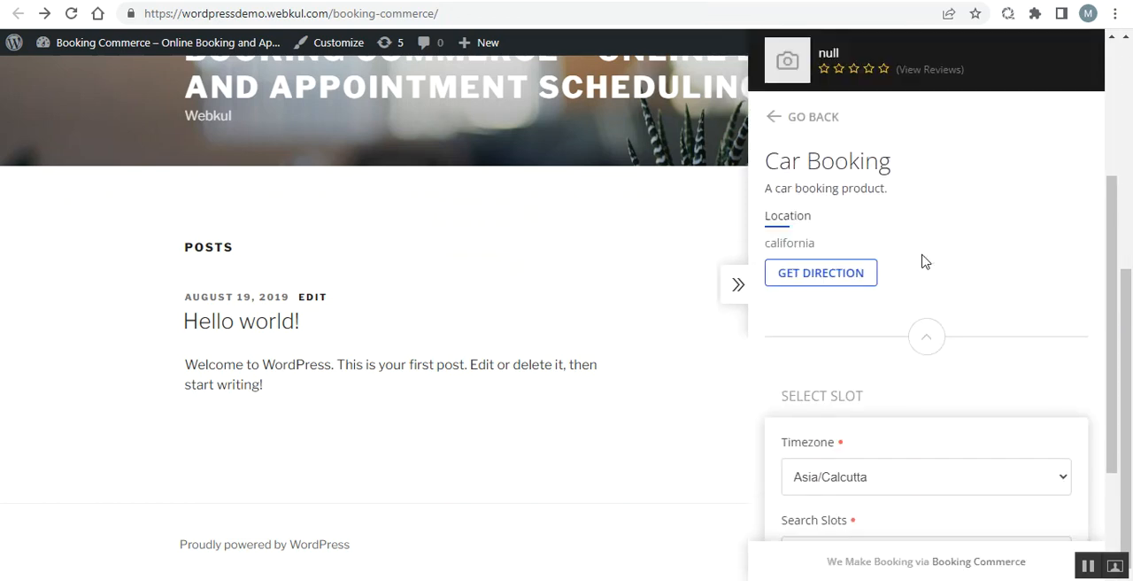
{"action": "left_click_drag", "start_coordinate": [767, 243], "coordinate": [810, 239]}
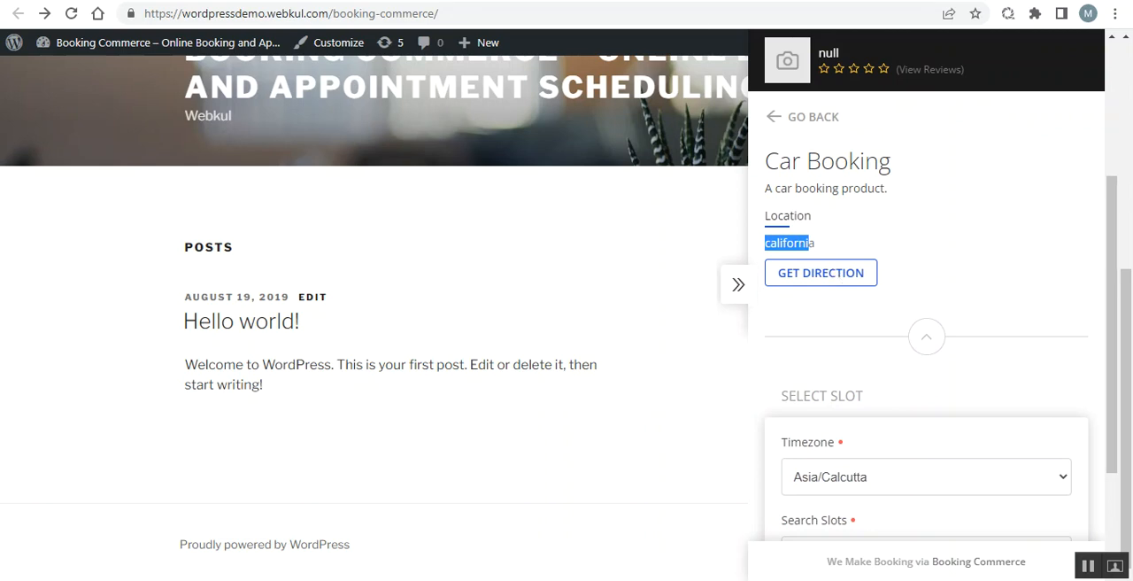
Step: Switch back to the product's Location settings and set the Service Side to On Customer Side
{"action": "key", "text": "ctrl+shift+Tab"}
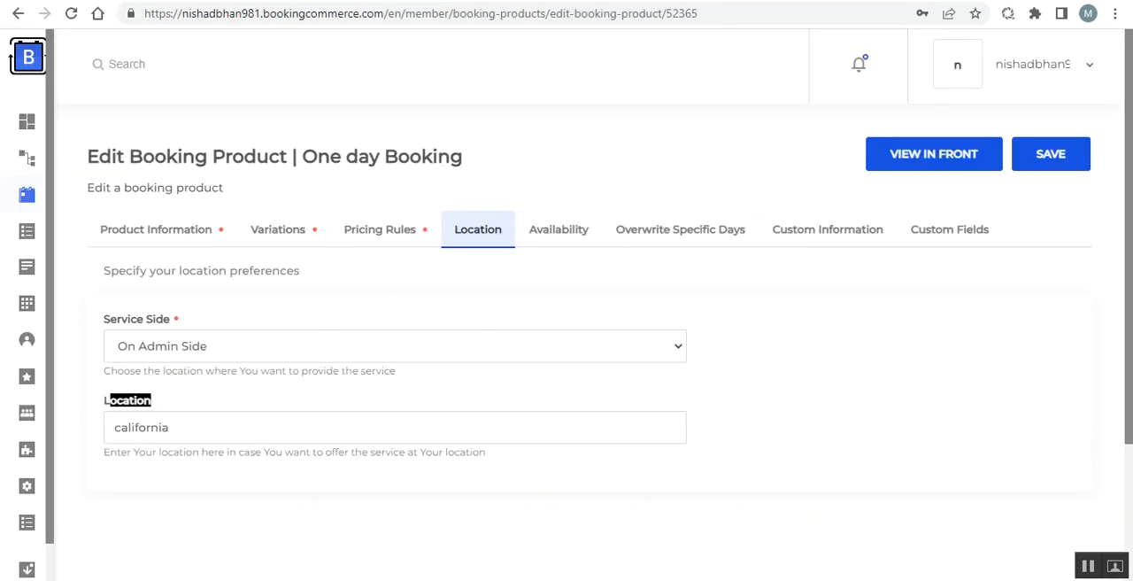
{"action": "left_click", "coordinate": [181, 347]}
{"action": "left_click", "coordinate": [190, 387]}
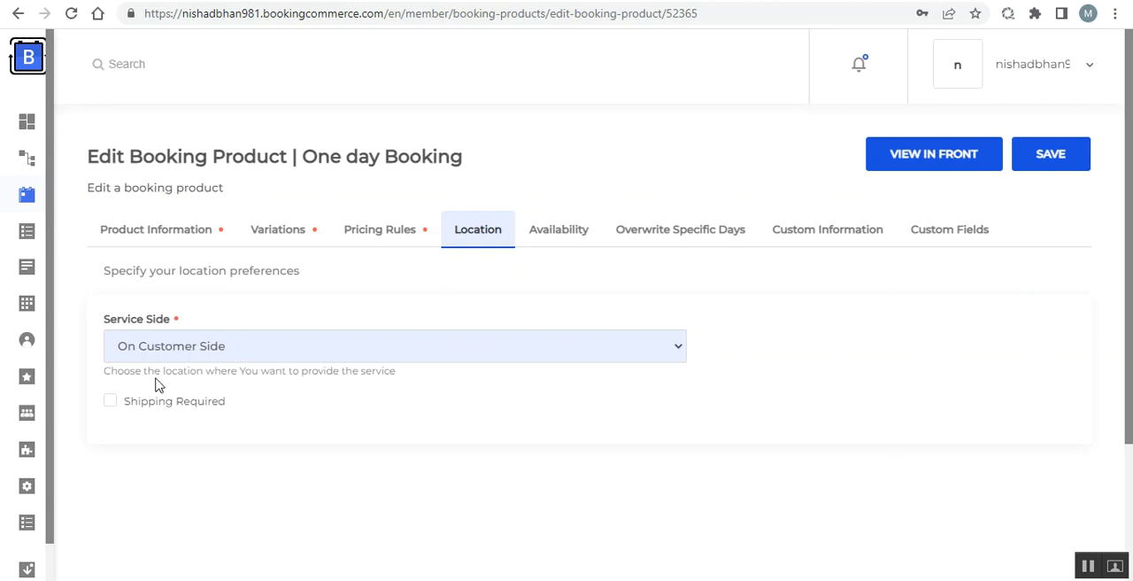
Step: Try the Shipping Required option, look at its Shipping Amount field, and turn the option back off
{"action": "left_click", "coordinate": [111, 403]}
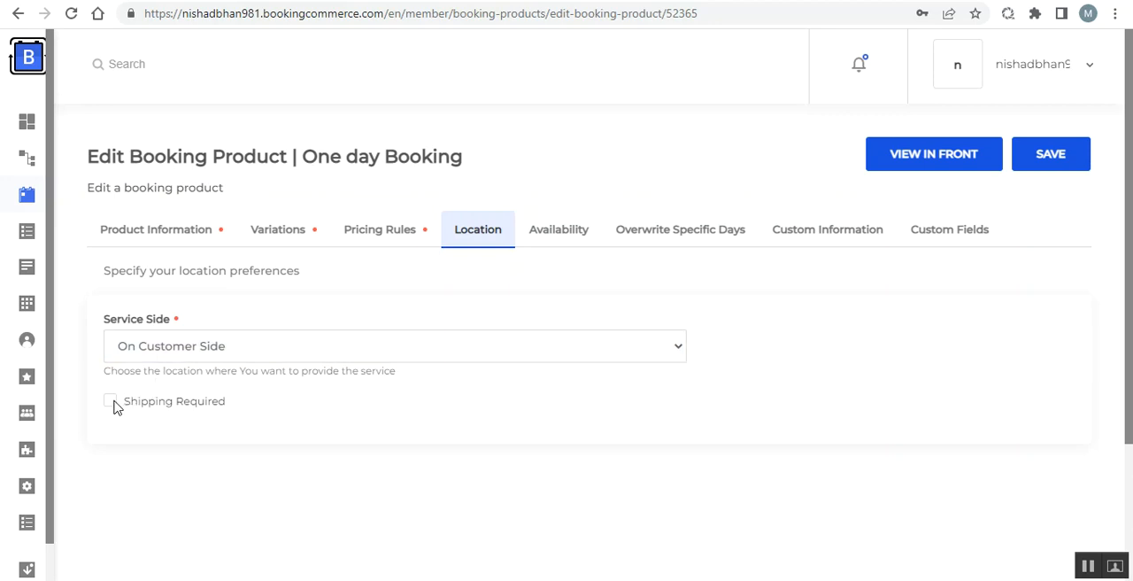
{"action": "double_click", "coordinate": [115, 462]}
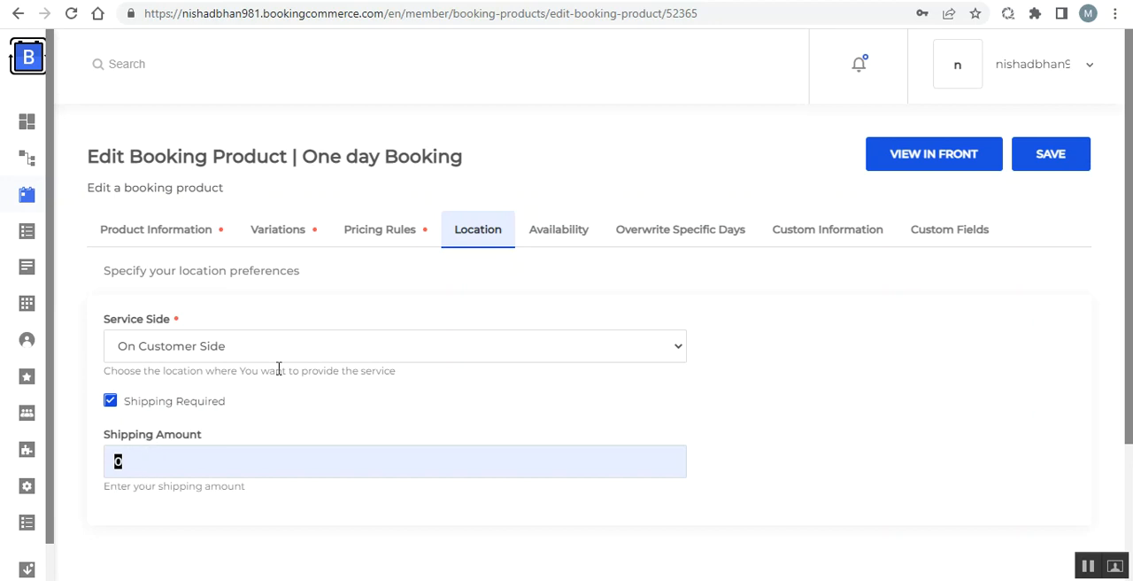
{"action": "left_click", "coordinate": [110, 403]}
Step: Open the Availability section and read the notes on booking duration, lead days and available week days
{"action": "left_click", "coordinate": [566, 228]}
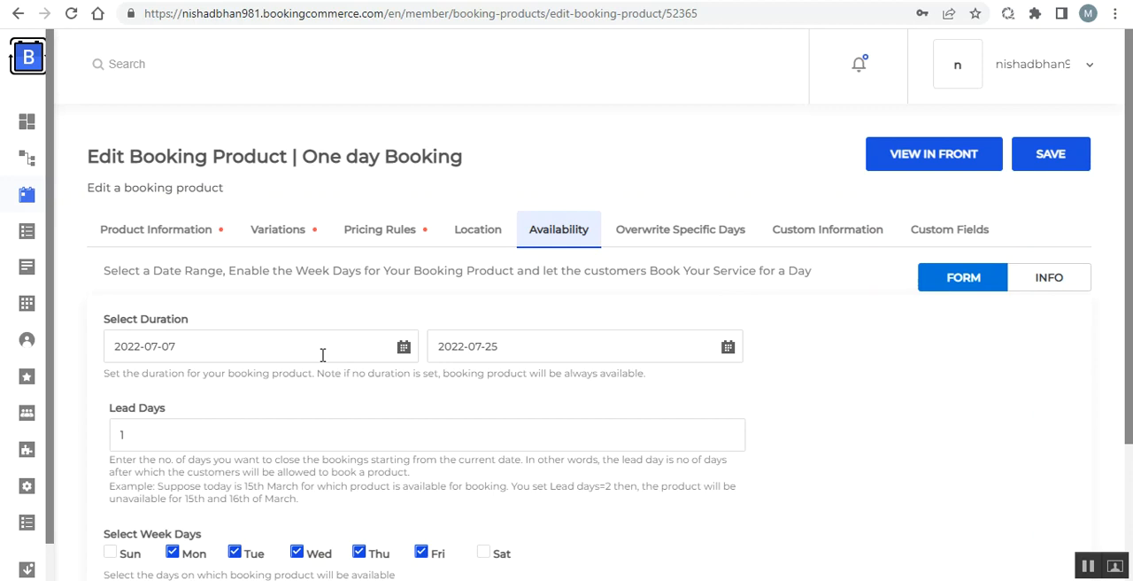
{"action": "scroll", "coordinate": [322, 354], "scroll_direction": "down", "scroll_amount": 1}
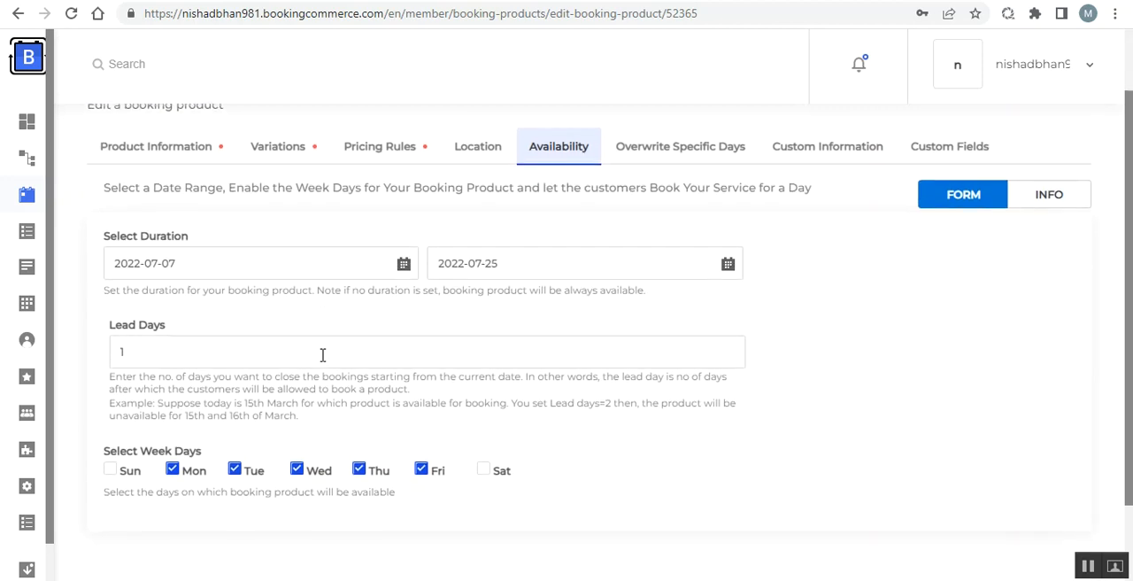
{"action": "scroll", "coordinate": [322, 354], "scroll_direction": "down", "scroll_amount": 1}
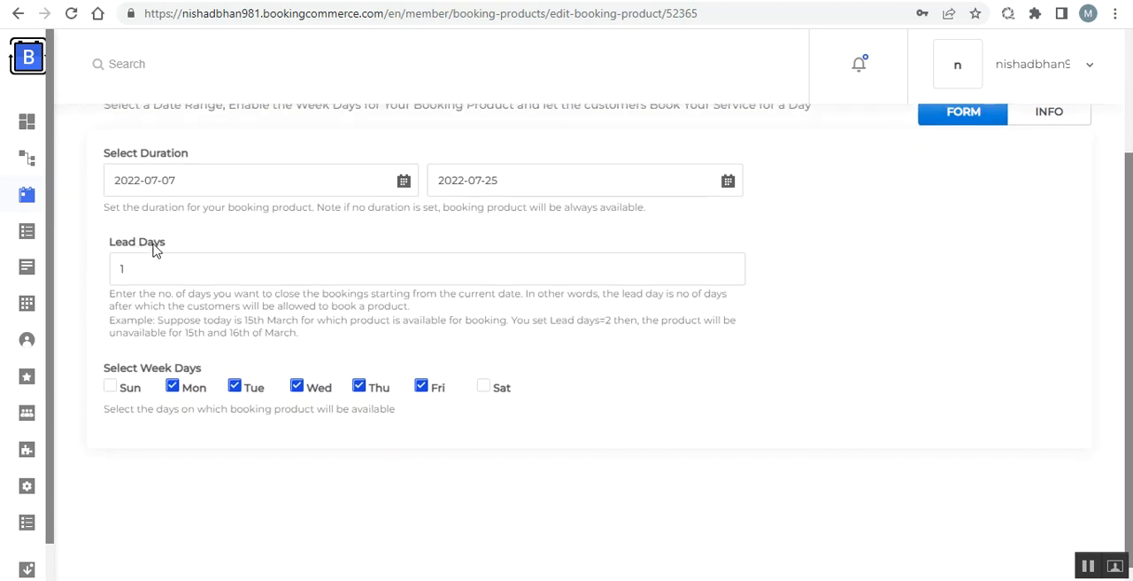
{"action": "left_click_drag", "start_coordinate": [110, 153], "coordinate": [187, 165]}
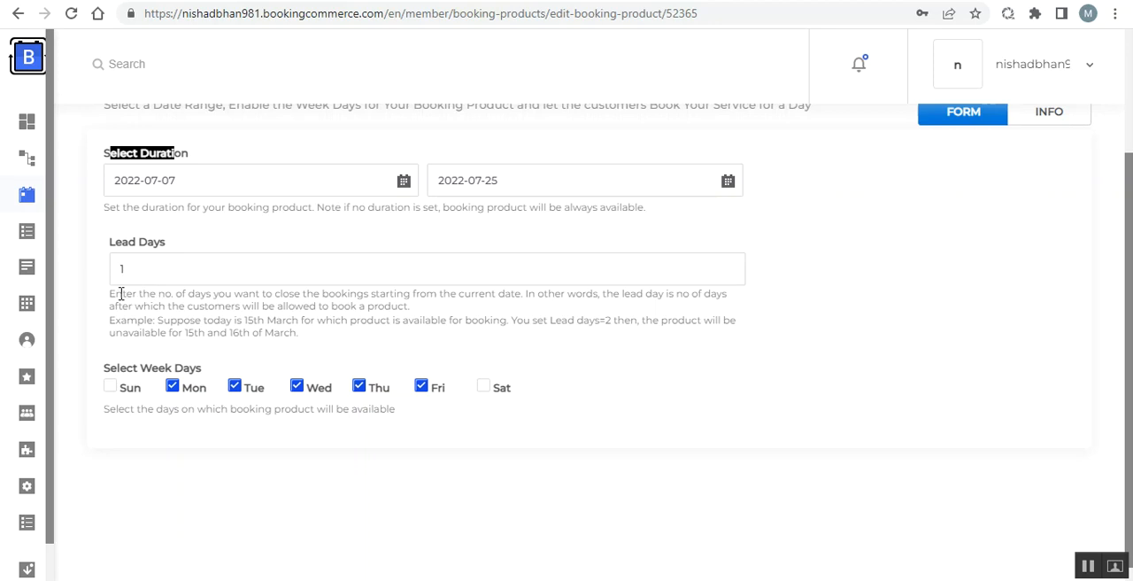
{"action": "left_click_drag", "start_coordinate": [121, 293], "coordinate": [430, 309]}
{"action": "left_click", "coordinate": [430, 310]}
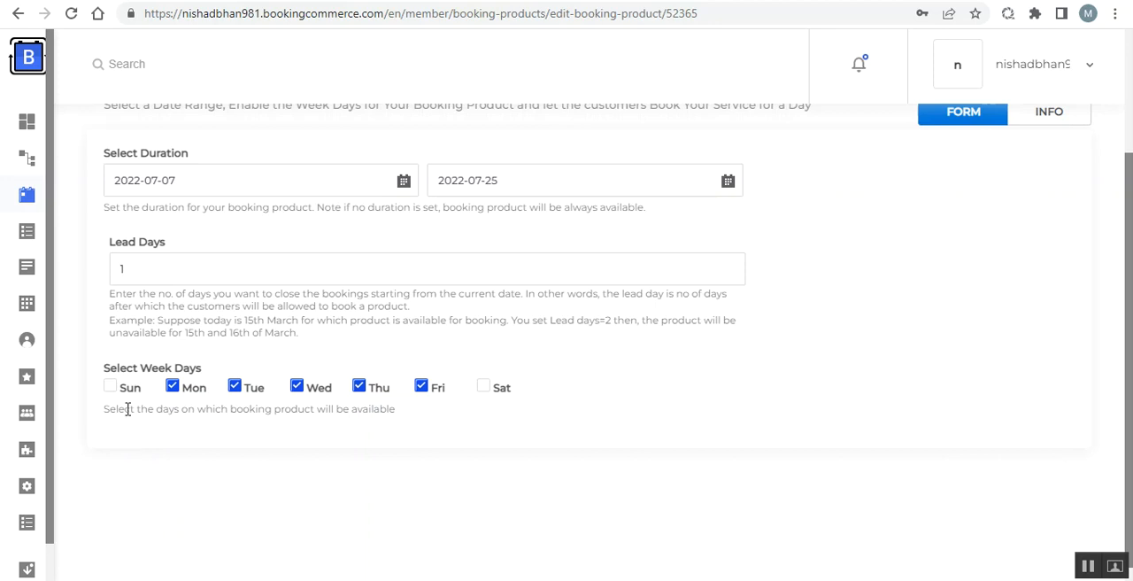
{"action": "left_click_drag", "start_coordinate": [125, 408], "coordinate": [384, 414]}
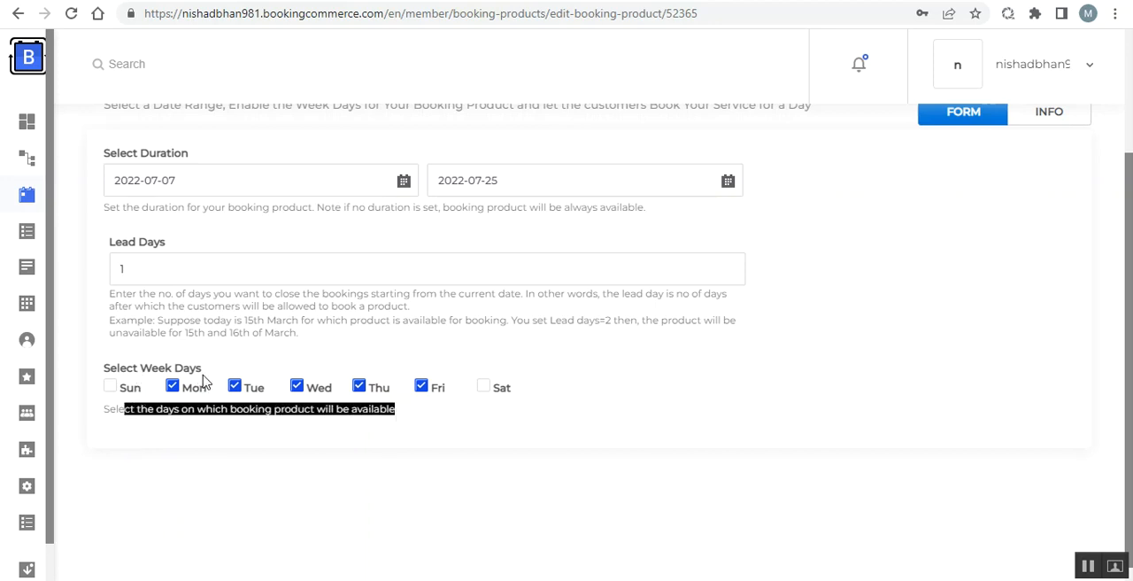
{"action": "scroll", "coordinate": [405, 404], "scroll_direction": "up", "scroll_amount": 2}
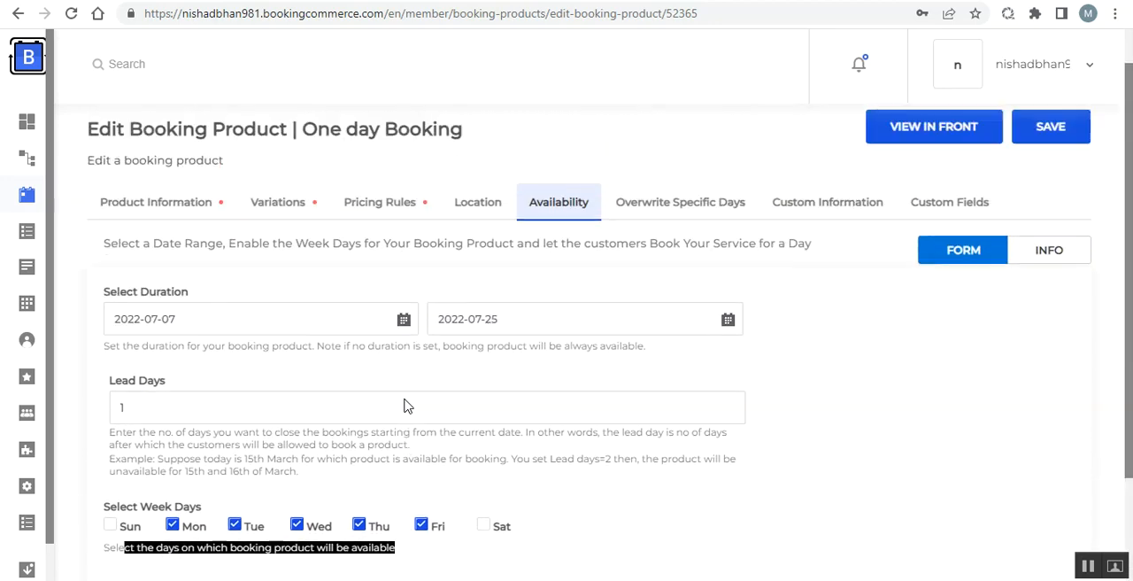
Step: In Overwrite Specific Days, try the Select Particular Date overwrite type and set it back to Select Duration
{"action": "left_click", "coordinate": [661, 238]}
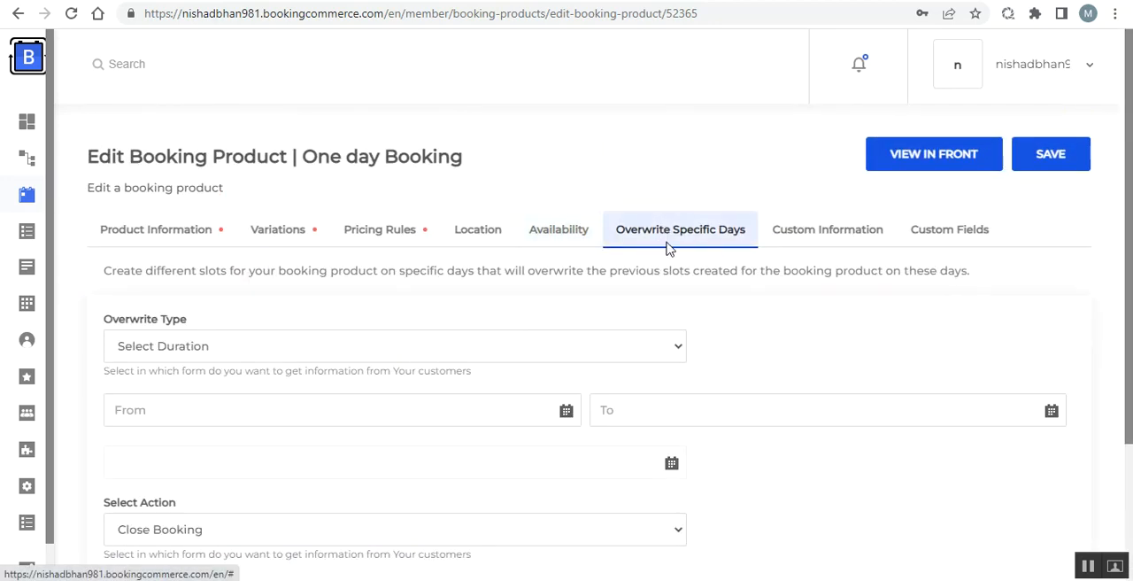
{"action": "scroll", "coordinate": [385, 349], "scroll_direction": "down", "scroll_amount": 2}
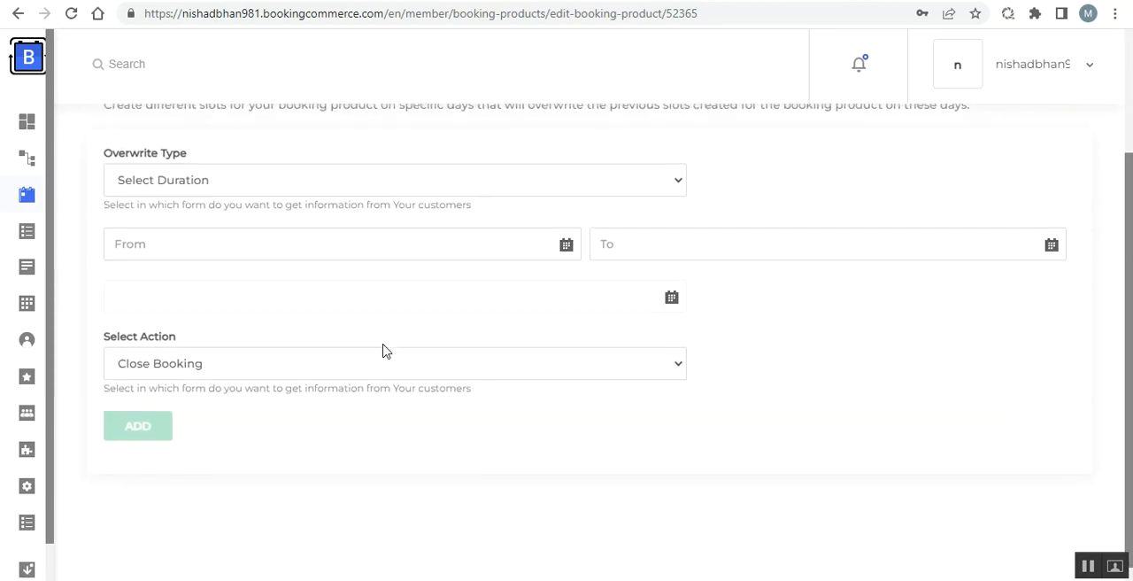
{"action": "left_click", "coordinate": [176, 189]}
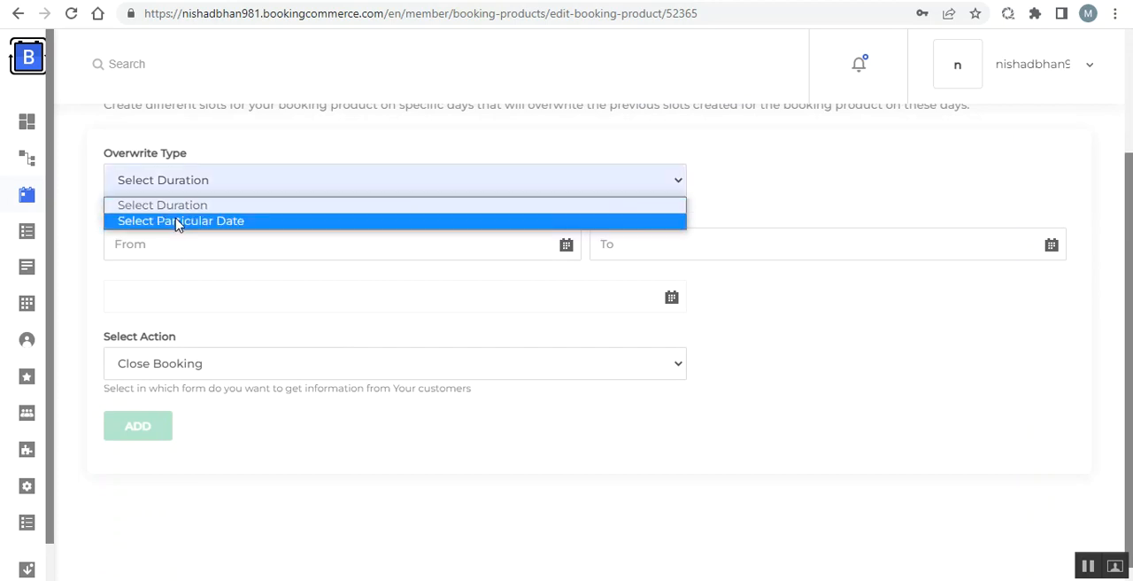
{"action": "left_click", "coordinate": [177, 221]}
{"action": "left_click", "coordinate": [198, 183]}
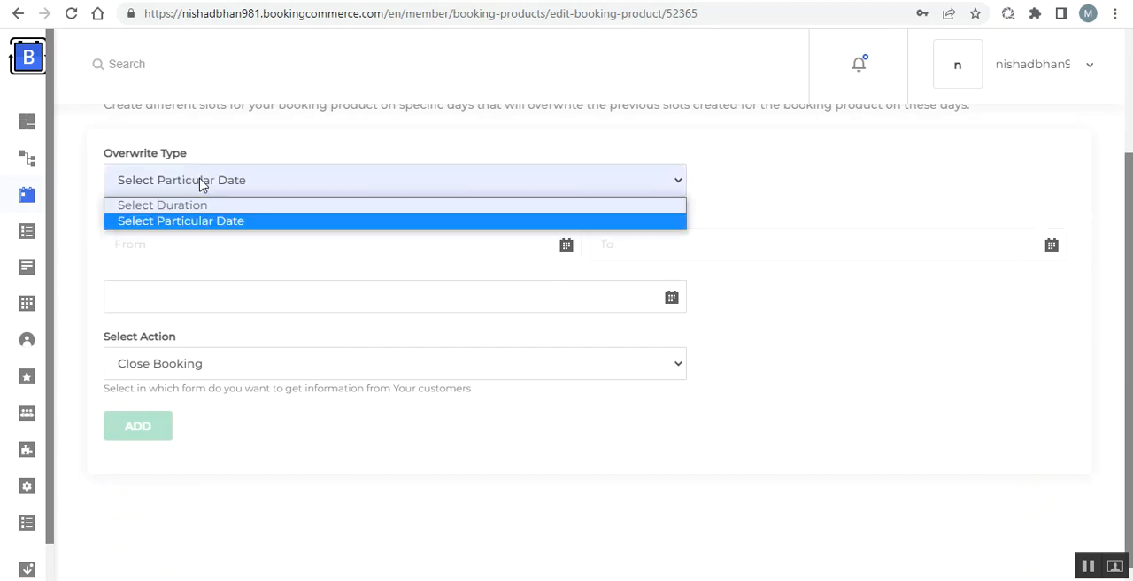
{"action": "left_click", "coordinate": [193, 208]}
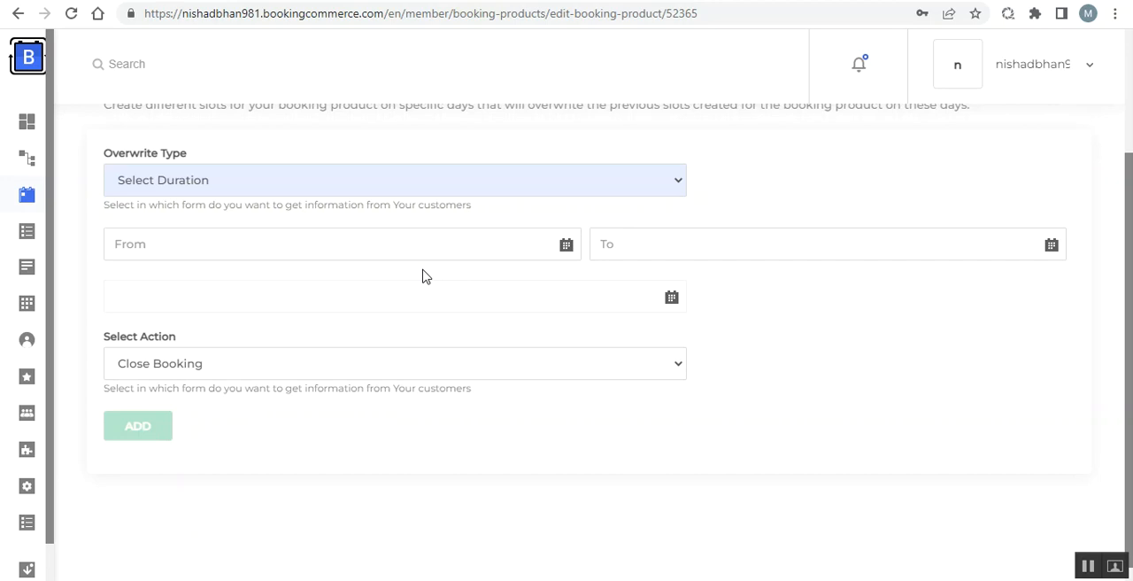
Step: View the Select Action choices for overwriting specific days and leave the action on Close Booking
{"action": "left_click", "coordinate": [222, 370]}
{"action": "left_click", "coordinate": [229, 423]}
{"action": "scroll", "coordinate": [319, 422], "scroll_direction": "up", "scroll_amount": 2}
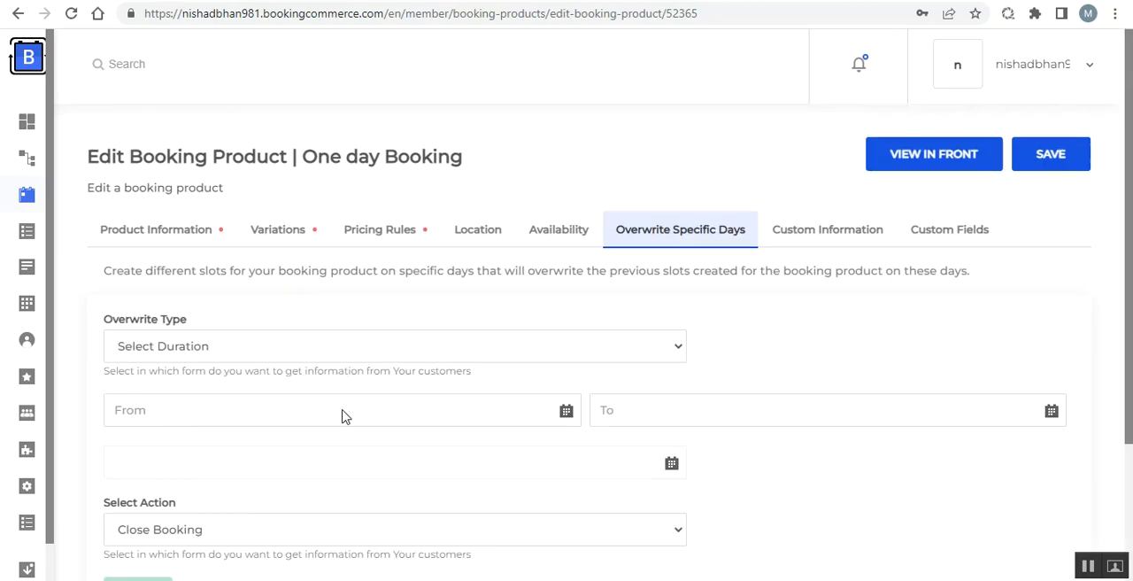
Step: Open the Custom Information section and look over its title and description fields
{"action": "left_click", "coordinate": [833, 229]}
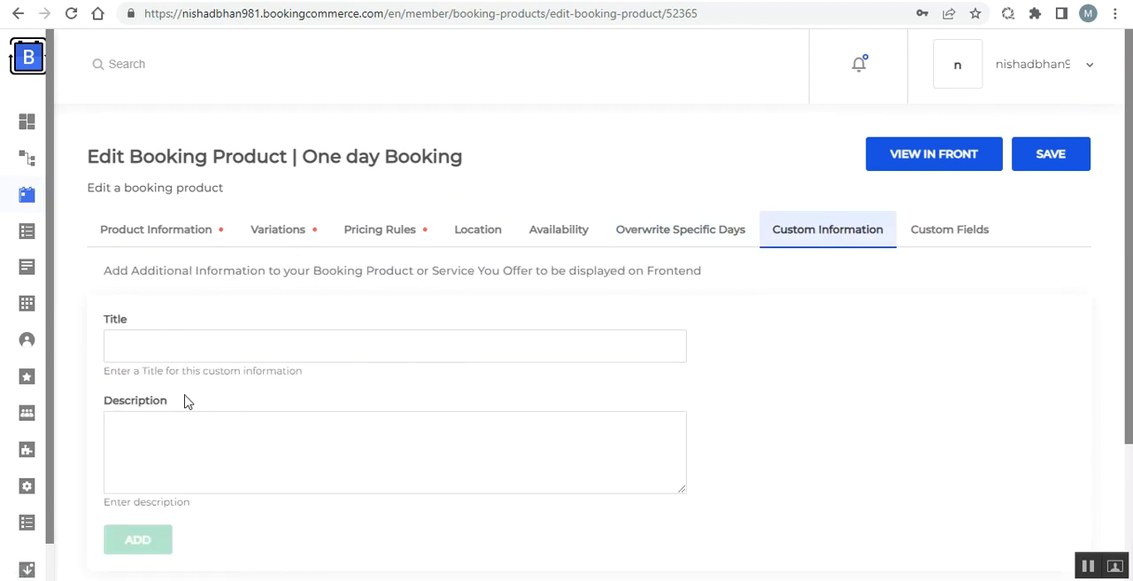
{"action": "scroll", "coordinate": [184, 401], "scroll_direction": "down", "scroll_amount": 2}
{"action": "scroll", "coordinate": [185, 401], "scroll_direction": "up", "scroll_amount": 2}
Step: Open the Custom Fields section, read its field notes and view the available input types without choosing one
{"action": "left_click", "coordinate": [950, 231]}
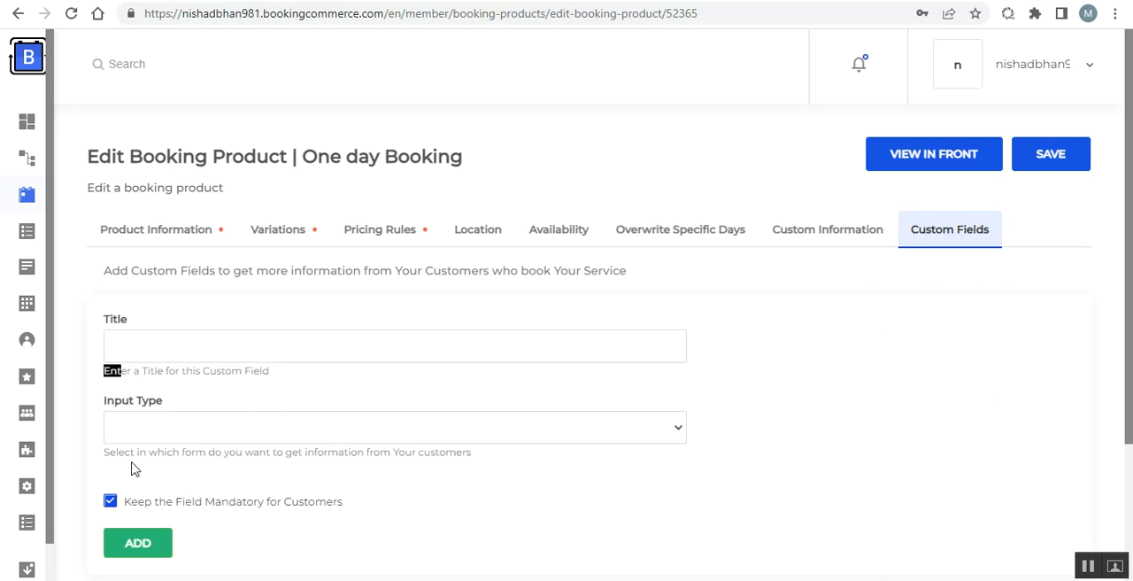
{"action": "left_click_drag", "start_coordinate": [122, 453], "coordinate": [510, 466]}
{"action": "left_click", "coordinate": [676, 430]}
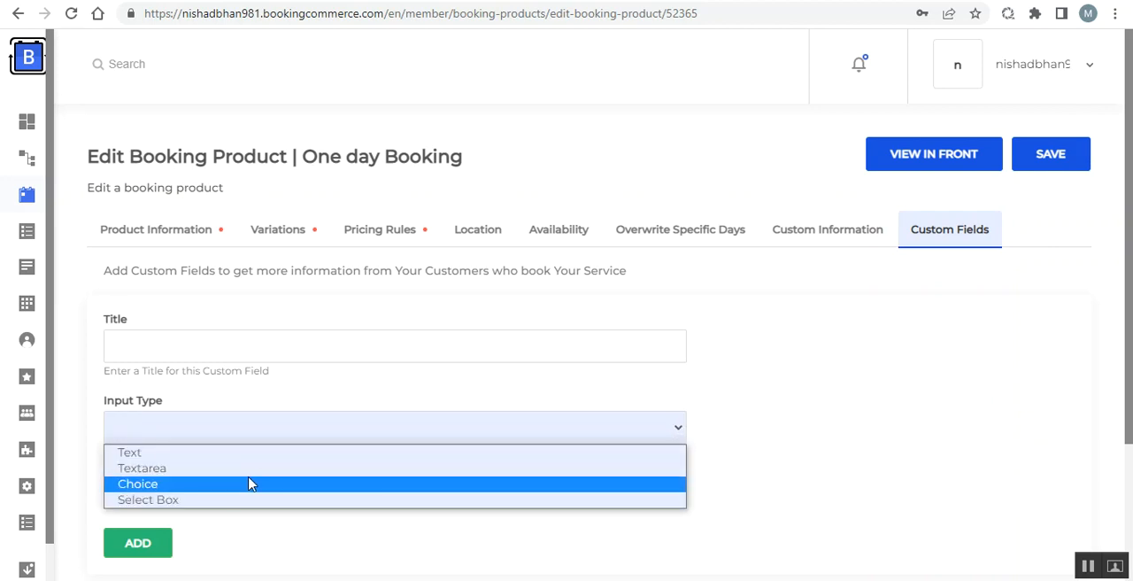
{"action": "left_click", "coordinate": [744, 460]}
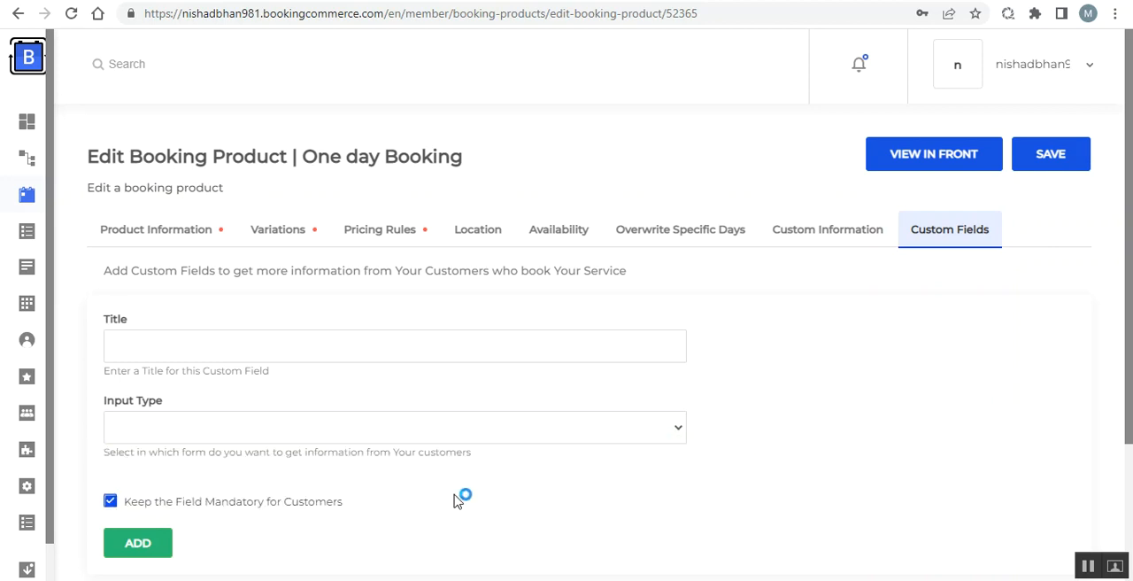
Step: Look over the mandatory-field option in the Custom Fields section
{"action": "scroll", "coordinate": [286, 523], "scroll_direction": "down", "scroll_amount": 1}
{"action": "scroll", "coordinate": [286, 522], "scroll_direction": "down", "scroll_amount": 1}
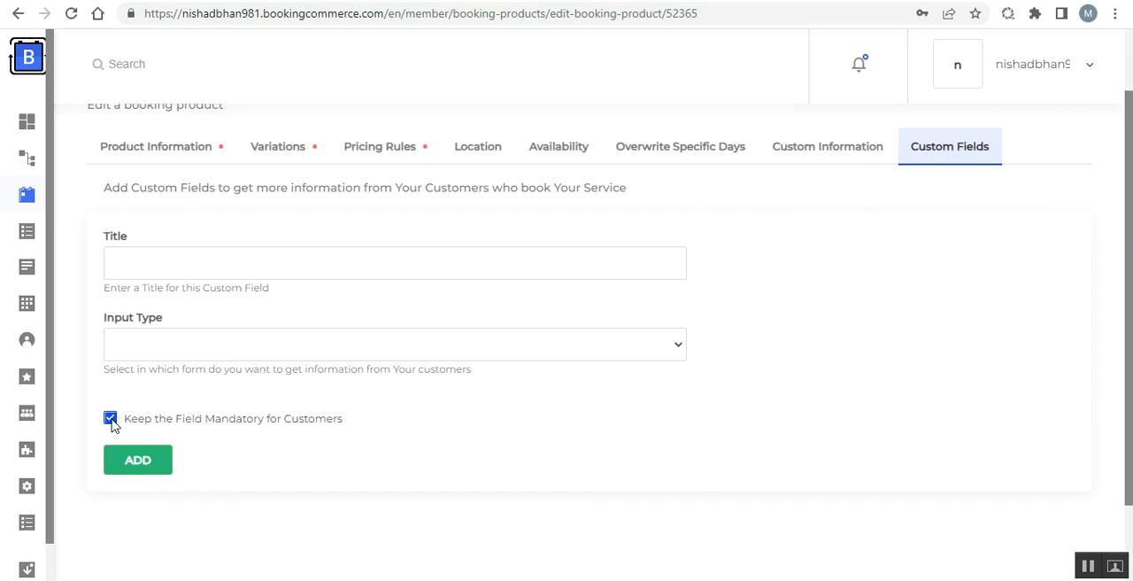
{"action": "scroll", "coordinate": [111, 423], "scroll_direction": "up", "scroll_amount": 1}
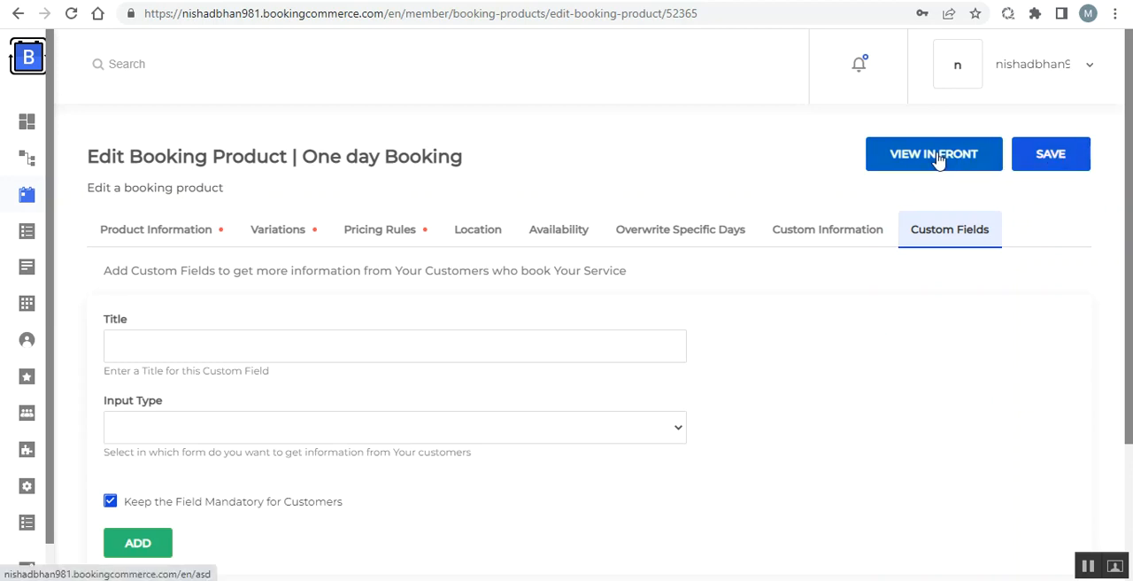
Step: Revisit the product's Product Information, Variations, Pricing Rules and Location sections in turn
{"action": "left_click", "coordinate": [157, 230]}
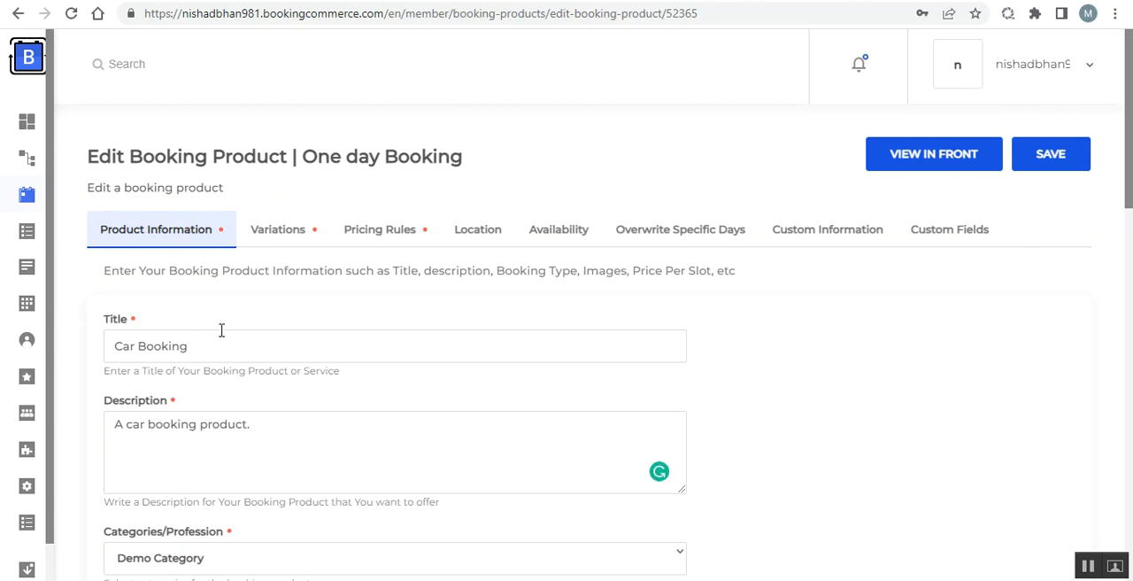
{"action": "scroll", "coordinate": [223, 332], "scroll_direction": "down", "scroll_amount": 2}
{"action": "scroll", "coordinate": [228, 352], "scroll_direction": "up", "scroll_amount": 2}
{"action": "left_click", "coordinate": [294, 233]}
{"action": "left_click", "coordinate": [358, 237]}
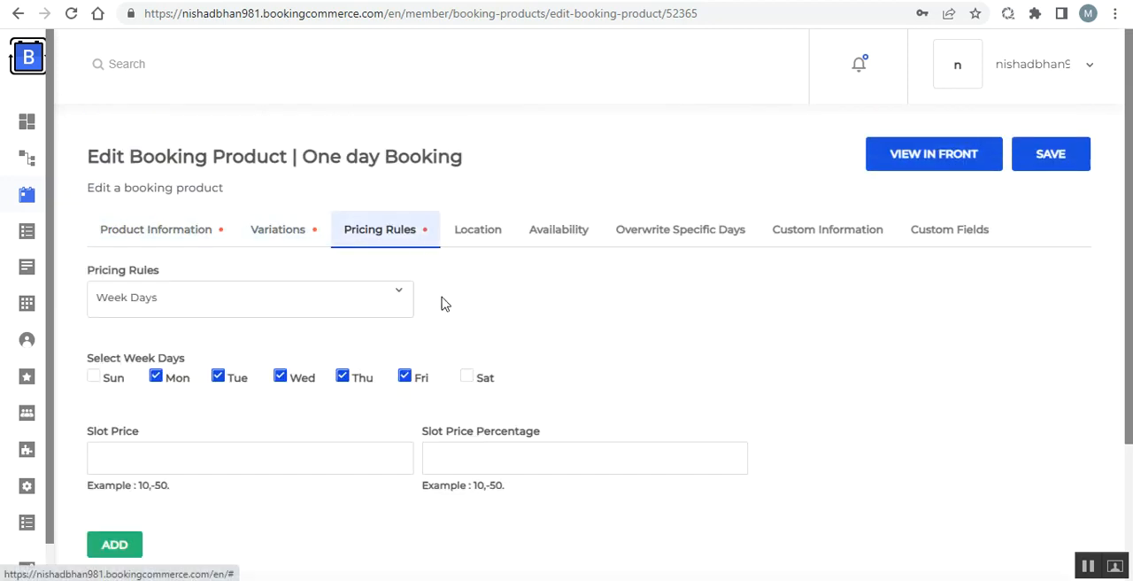
{"action": "left_click", "coordinate": [472, 239]}
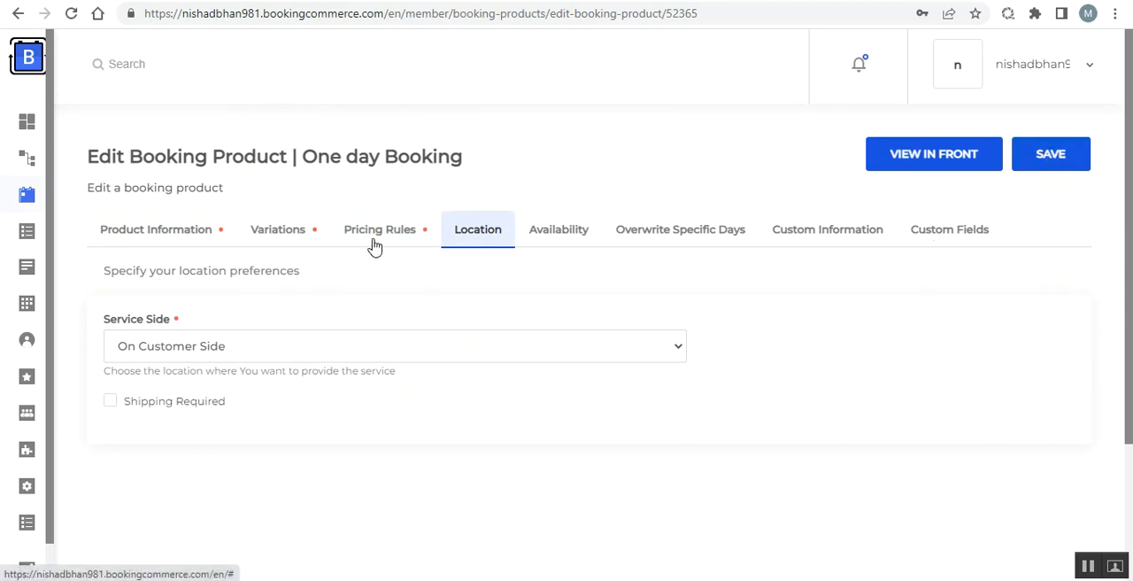
Step: Open a blank booking product form and view the Week Days, Date Range and Shift Wise pricing rule options
{"action": "left_click", "coordinate": [25, 198]}
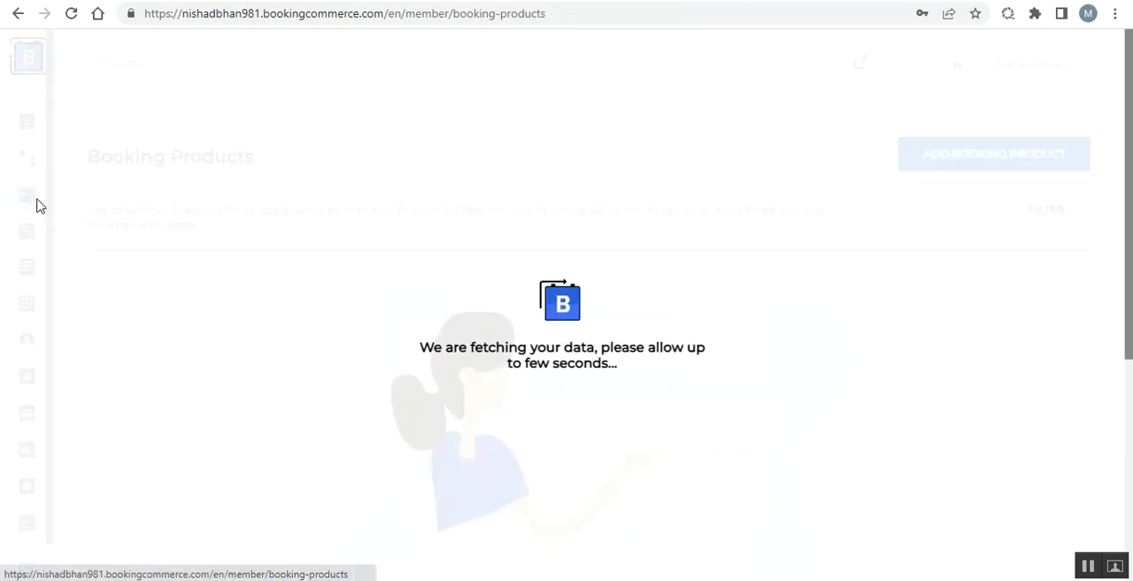
{"action": "left_click", "coordinate": [1013, 166]}
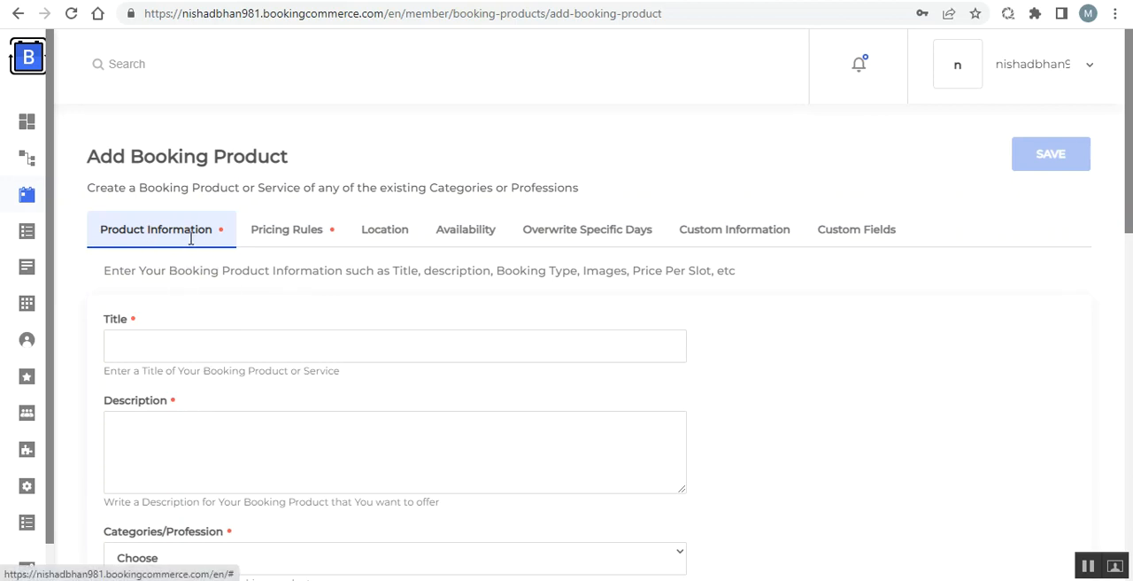
{"action": "left_click", "coordinate": [284, 229]}
{"action": "left_click", "coordinate": [283, 308]}
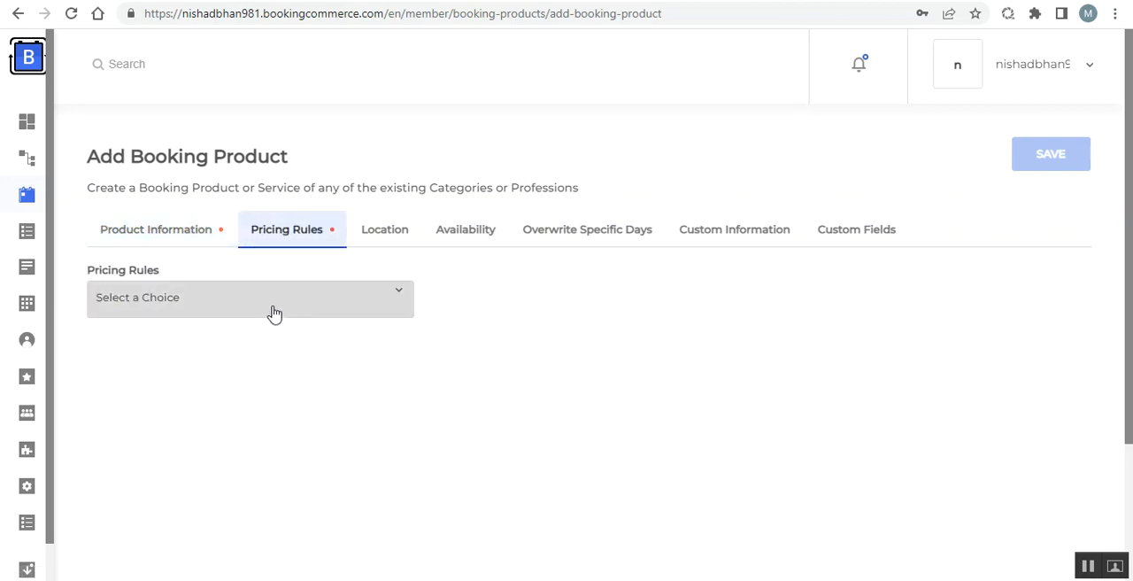
{"action": "left_click", "coordinate": [249, 337]}
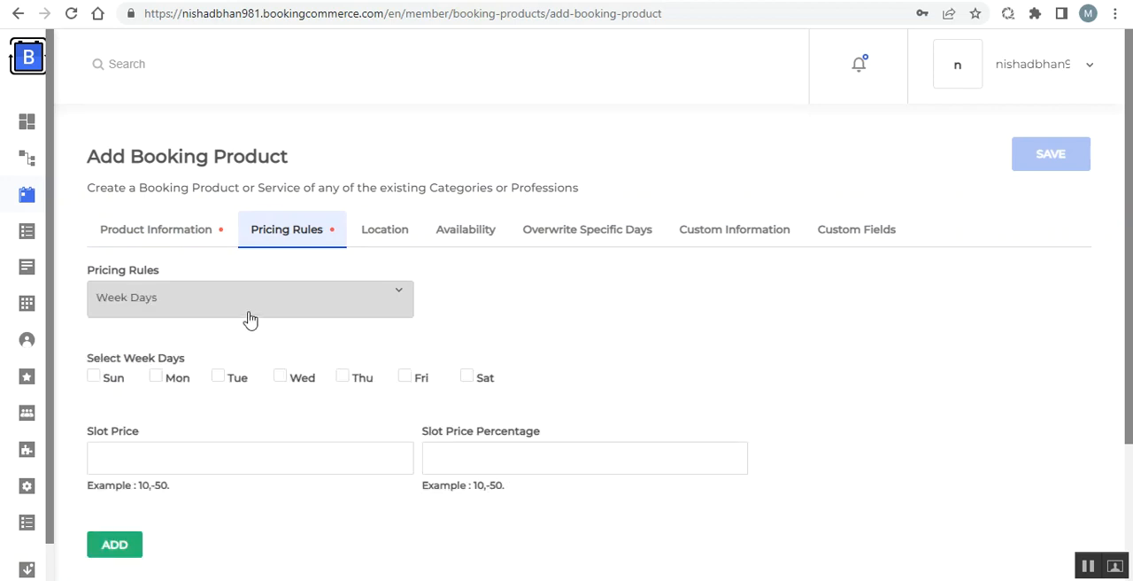
{"action": "left_click", "coordinate": [250, 311]}
{"action": "left_click", "coordinate": [236, 354]}
{"action": "left_click", "coordinate": [224, 310]}
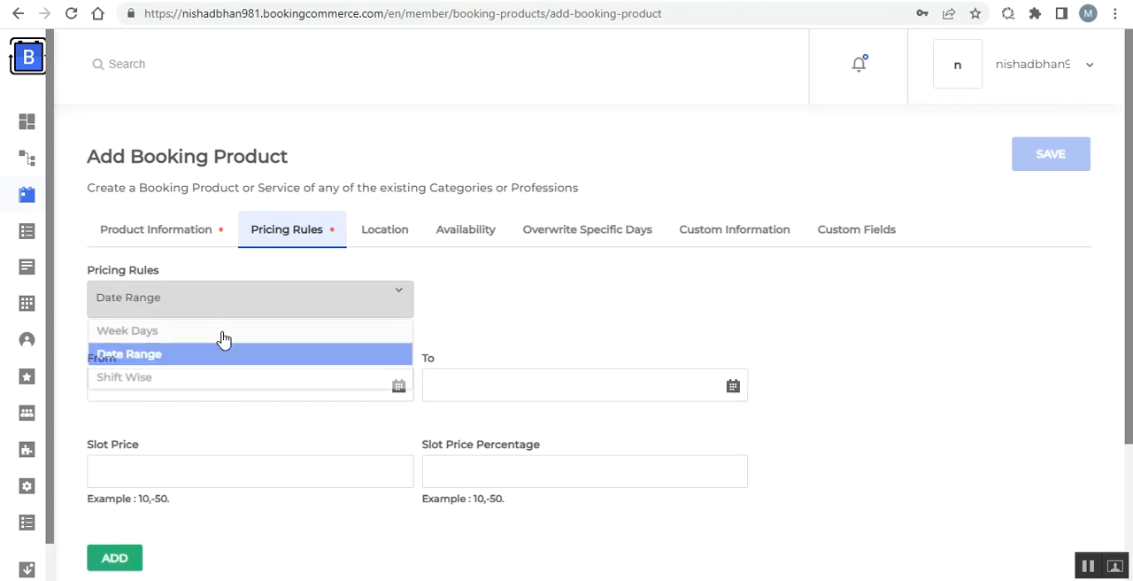
{"action": "left_click", "coordinate": [201, 378]}
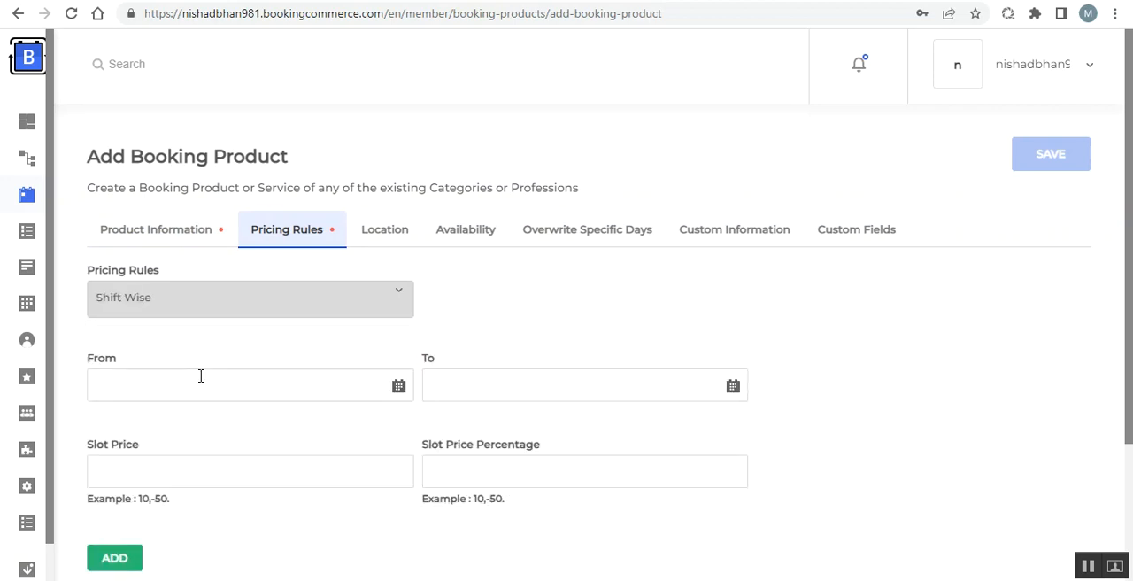
Step: In the new product's Availability section, show the Appointment Type form and review its duration, week day, lead day and basic slot fields
{"action": "left_click", "coordinate": [384, 230]}
{"action": "left_click", "coordinate": [482, 234]}
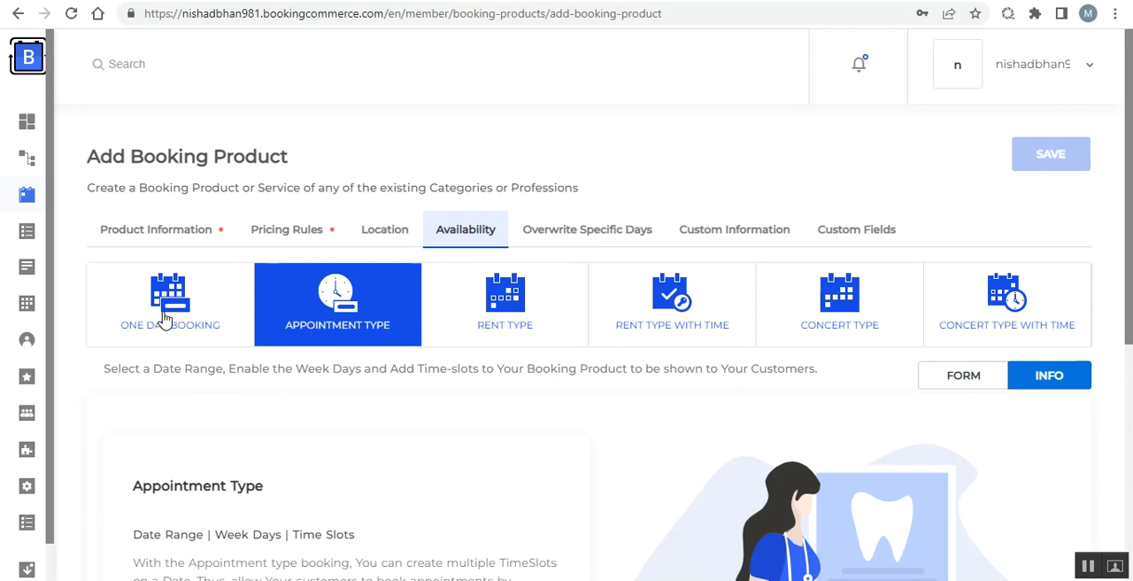
{"action": "mouse_move", "coordinate": [1128, 294]}
{"action": "left_mouse_down"}
{"action": "mouse_move", "coordinate": [1131, 431]}
{"action": "mouse_move", "coordinate": [1130, 292]}
{"action": "left_mouse_up"}
{"action": "left_click", "coordinate": [963, 297]}
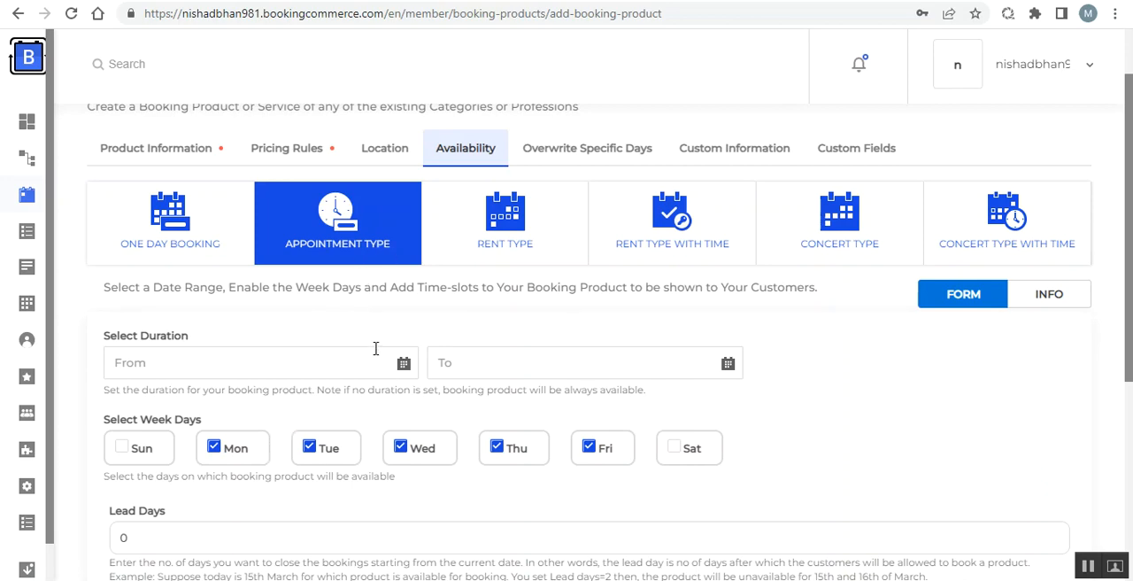
{"action": "scroll", "coordinate": [355, 481], "scroll_direction": "down", "scroll_amount": 4}
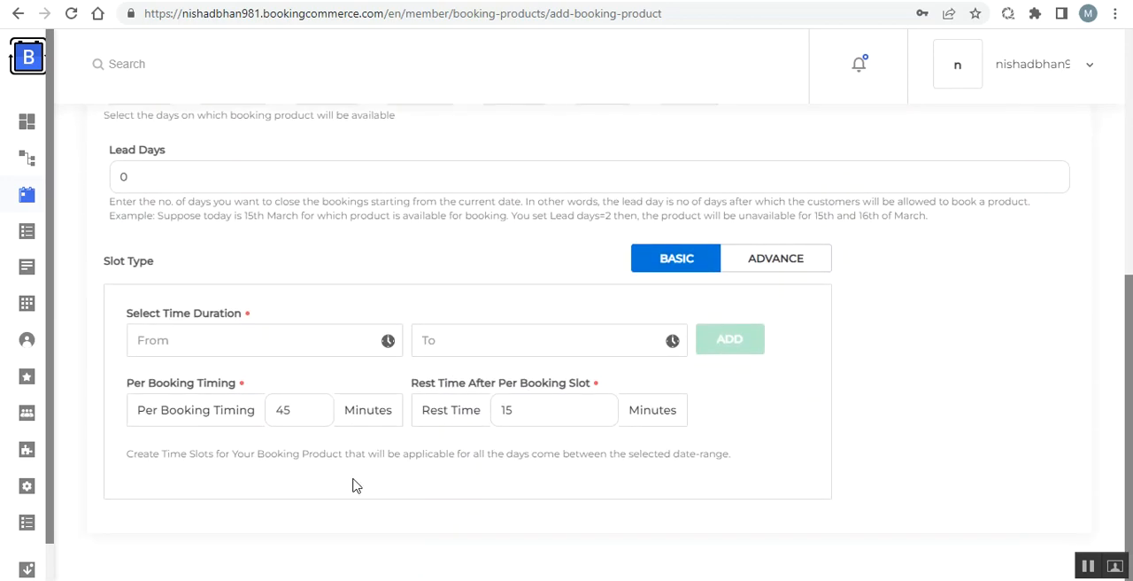
{"action": "scroll", "coordinate": [332, 469], "scroll_direction": "up", "scroll_amount": 1}
{"action": "scroll", "coordinate": [328, 460], "scroll_direction": "down", "scroll_amount": 2}
{"action": "scroll", "coordinate": [460, 425], "scroll_direction": "up", "scroll_amount": 2}
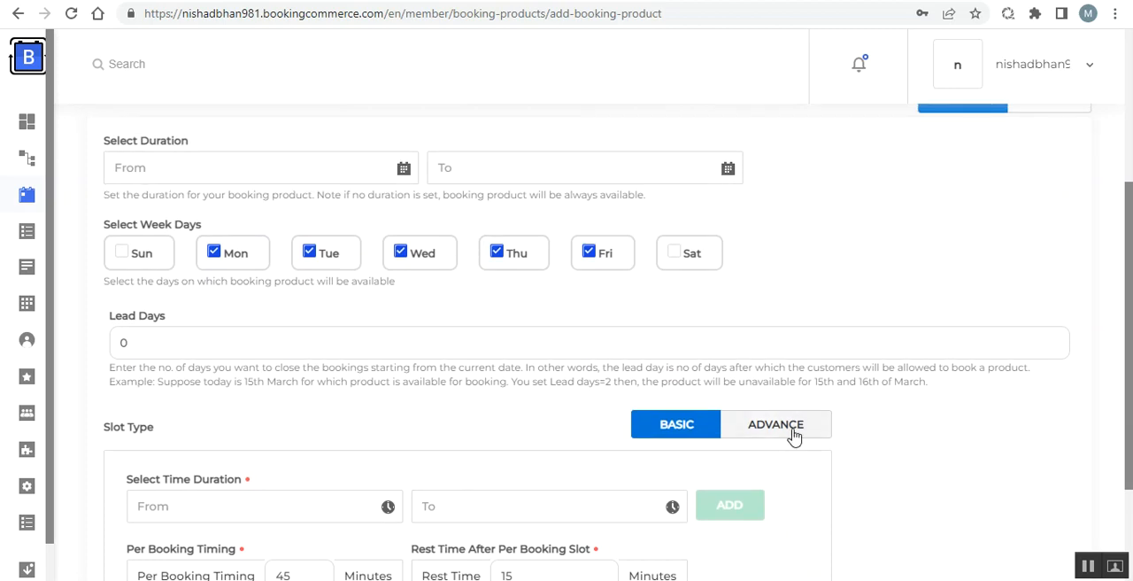
Step: Switch the slot type to Advance and look through the separate time slot settings for each weekday
{"action": "left_click", "coordinate": [776, 434]}
{"action": "scroll", "coordinate": [652, 425], "scroll_direction": "down", "scroll_amount": 4}
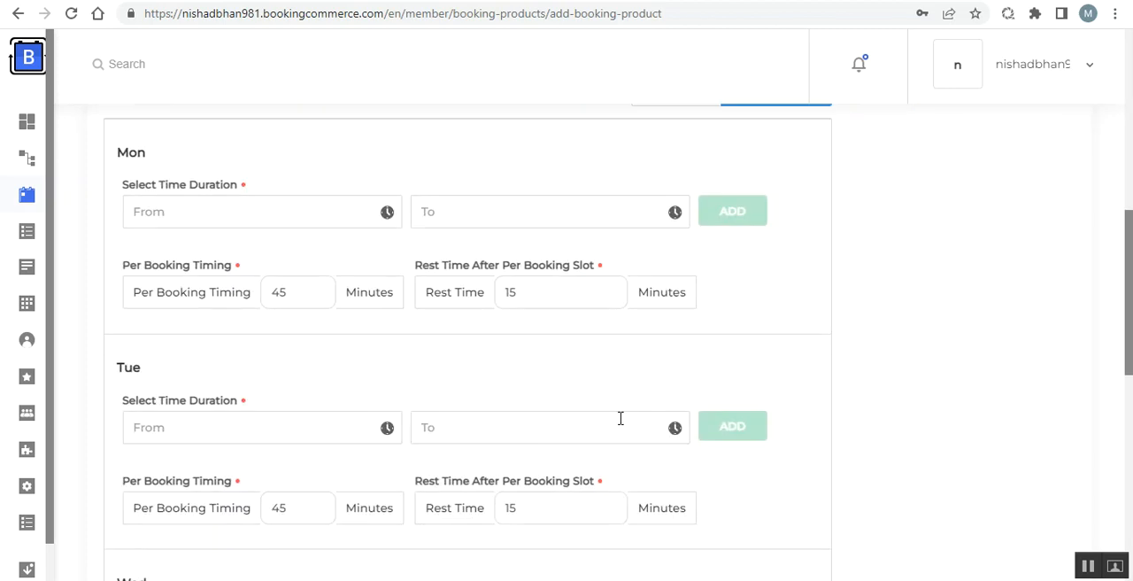
{"action": "scroll", "coordinate": [620, 417], "scroll_direction": "down", "scroll_amount": 5}
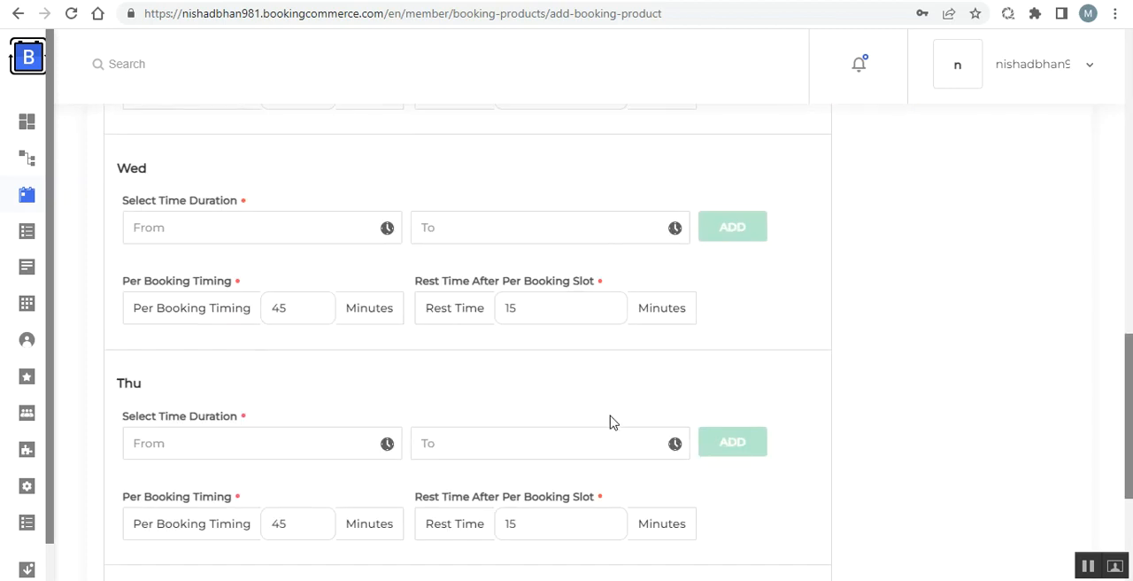
{"action": "scroll", "coordinate": [610, 423], "scroll_direction": "down", "scroll_amount": 1}
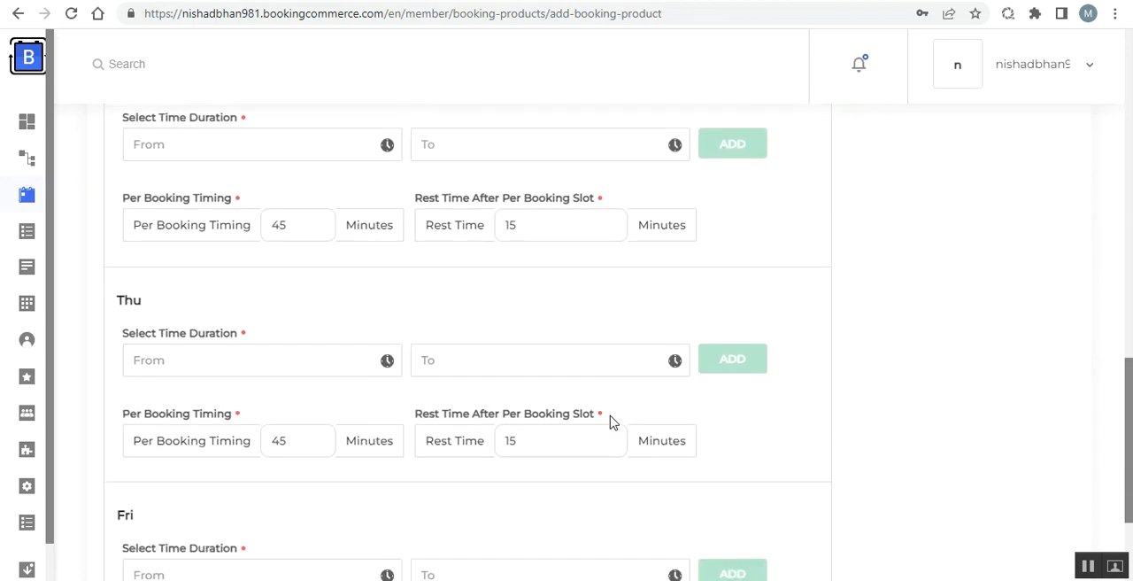
{"action": "scroll", "coordinate": [610, 422], "scroll_direction": "up", "scroll_amount": 12}
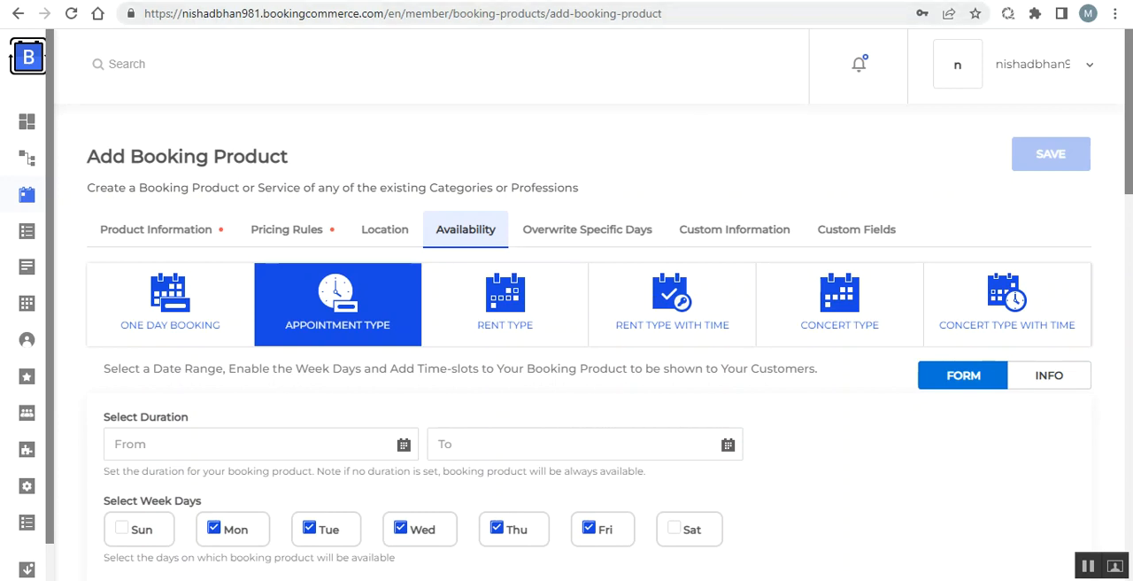
Step: Go to the Bookings list and open the 11 July 2022 Car Booking for editing
{"action": "left_click", "coordinate": [27, 269]}
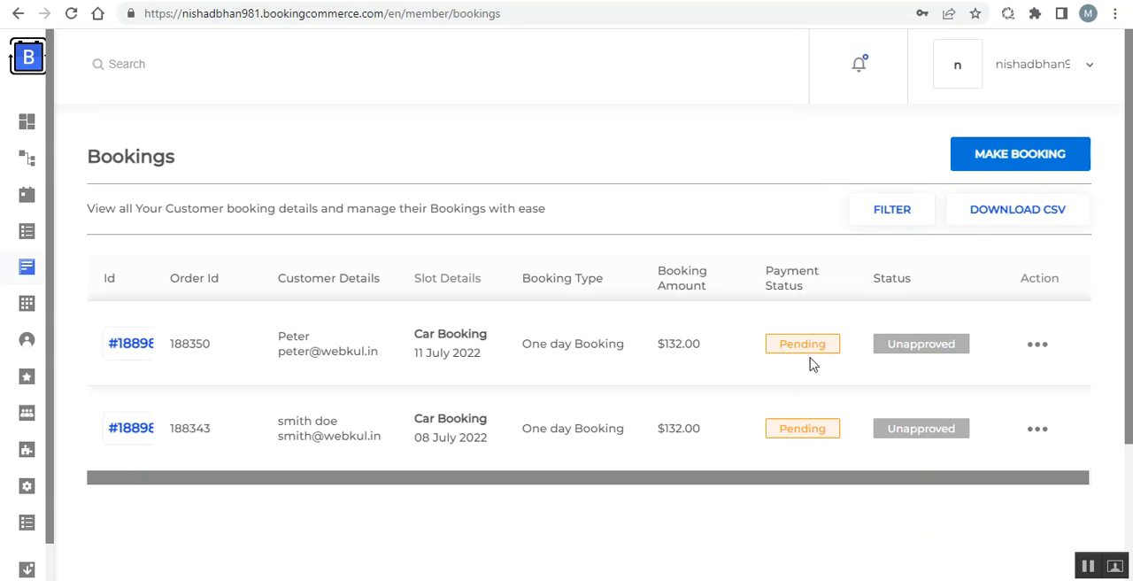
{"action": "left_click", "coordinate": [1040, 348]}
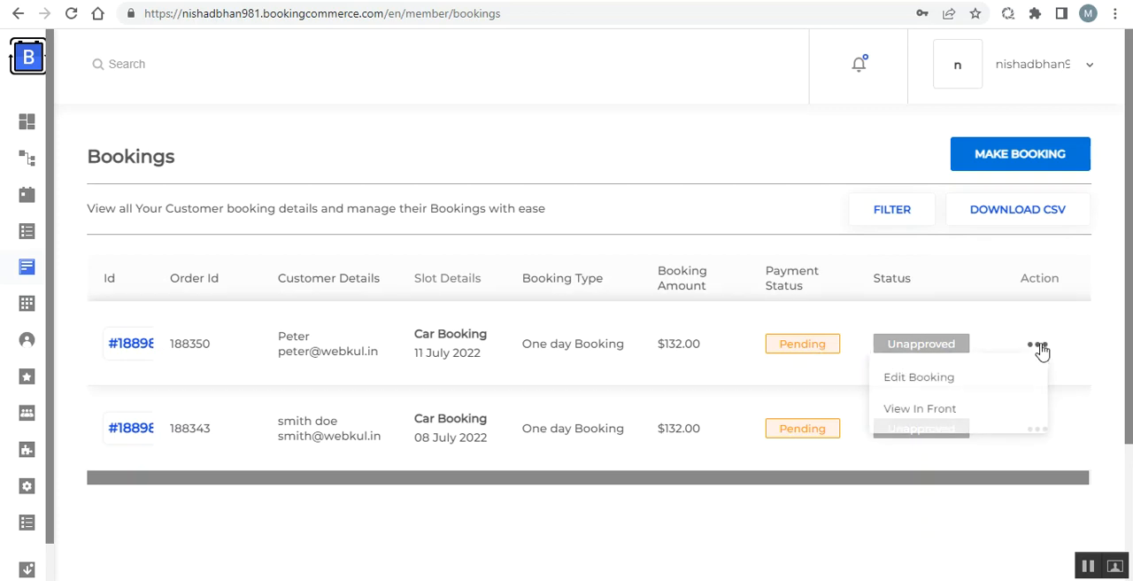
{"action": "left_click", "coordinate": [919, 377]}
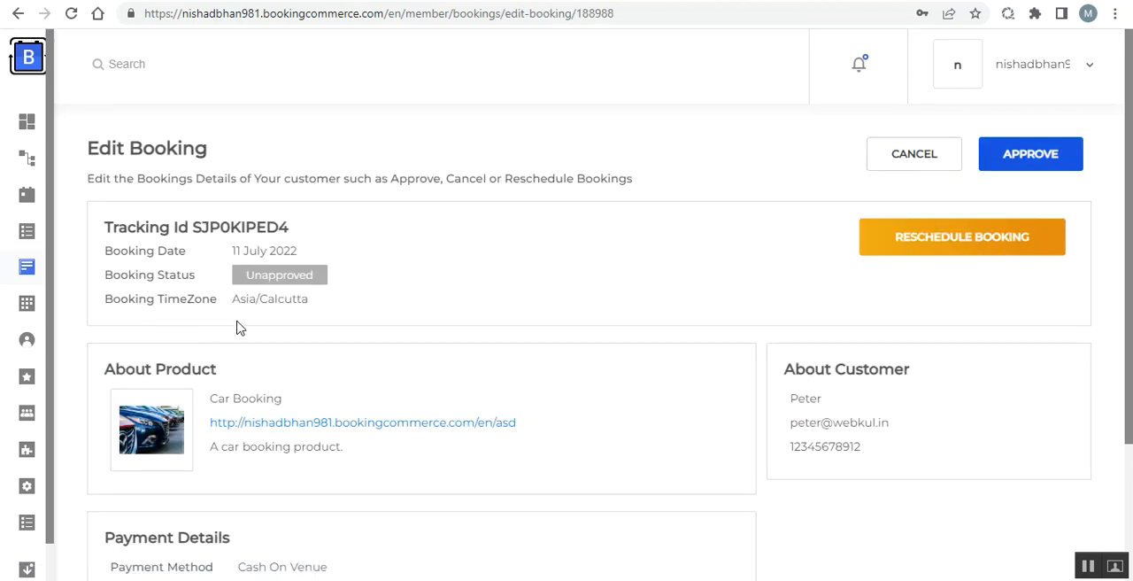
Step: Review the booking's tracking ID, time zone, product, customer and payment details
{"action": "left_click_drag", "start_coordinate": [114, 234], "coordinate": [279, 226]}
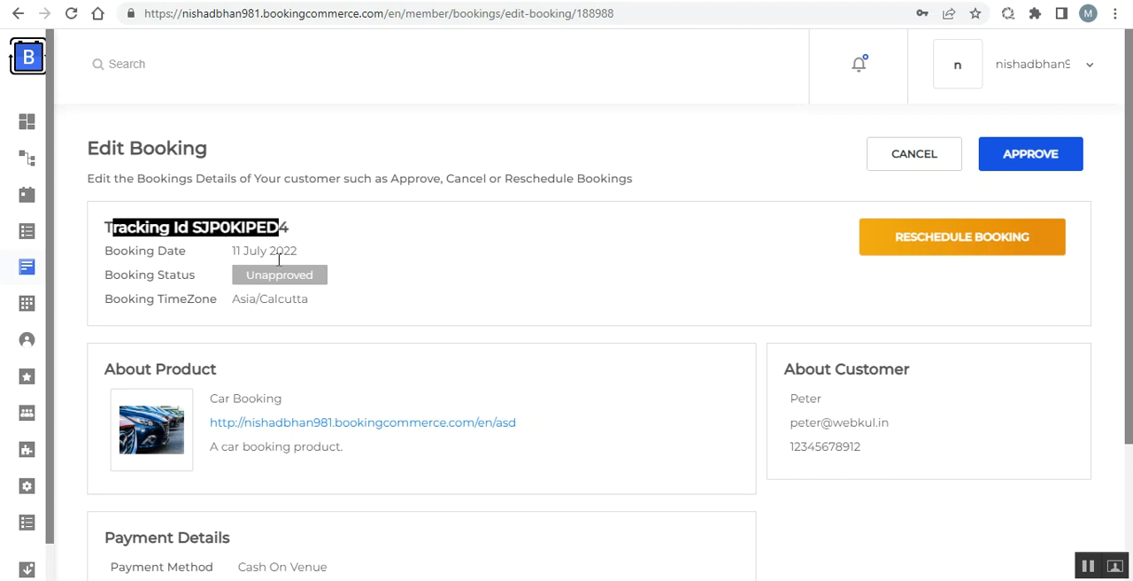
{"action": "left_click", "coordinate": [250, 305]}
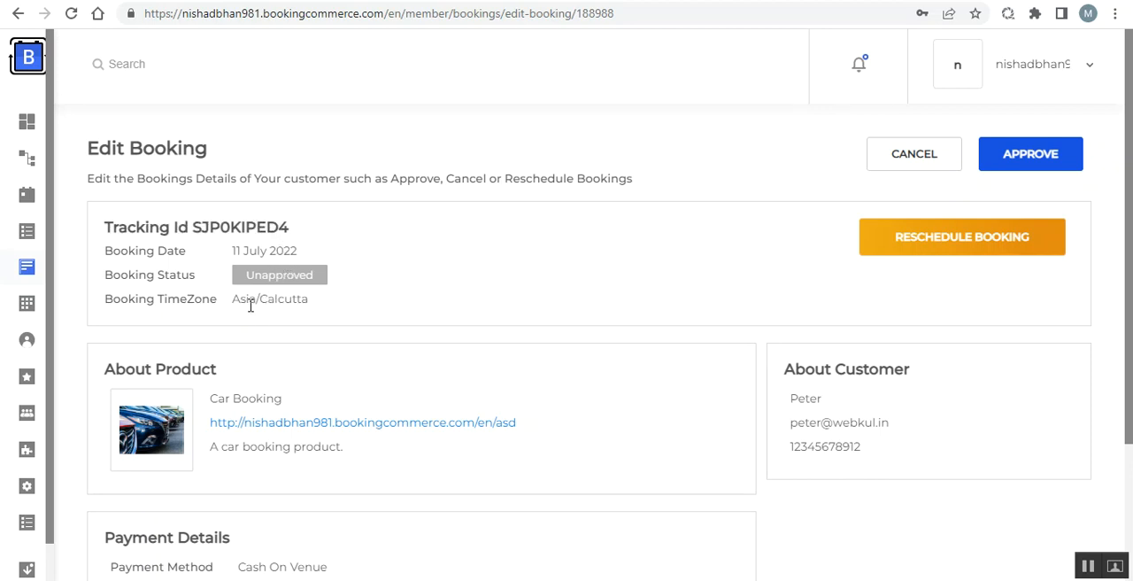
{"action": "left_click_drag", "start_coordinate": [251, 306], "coordinate": [302, 302]}
{"action": "scroll", "coordinate": [435, 356], "scroll_direction": "down", "scroll_amount": 2}
{"action": "left_click_drag", "start_coordinate": [784, 205], "coordinate": [868, 290]}
{"action": "mouse_move", "coordinate": [363, 295]}
{"action": "left_mouse_down"}
{"action": "mouse_move", "coordinate": [165, 266]}
{"action": "mouse_move", "coordinate": [348, 294]}
{"action": "left_mouse_up"}
{"action": "scroll", "coordinate": [376, 376], "scroll_direction": "down", "scroll_amount": 1}
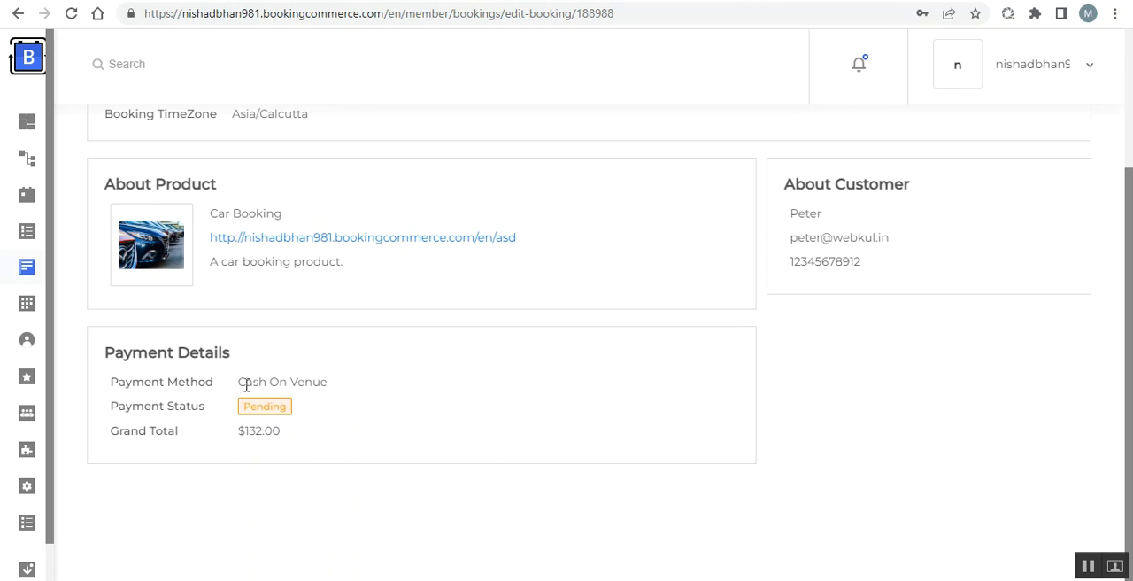
{"action": "left_click_drag", "start_coordinate": [246, 385], "coordinate": [324, 387]}
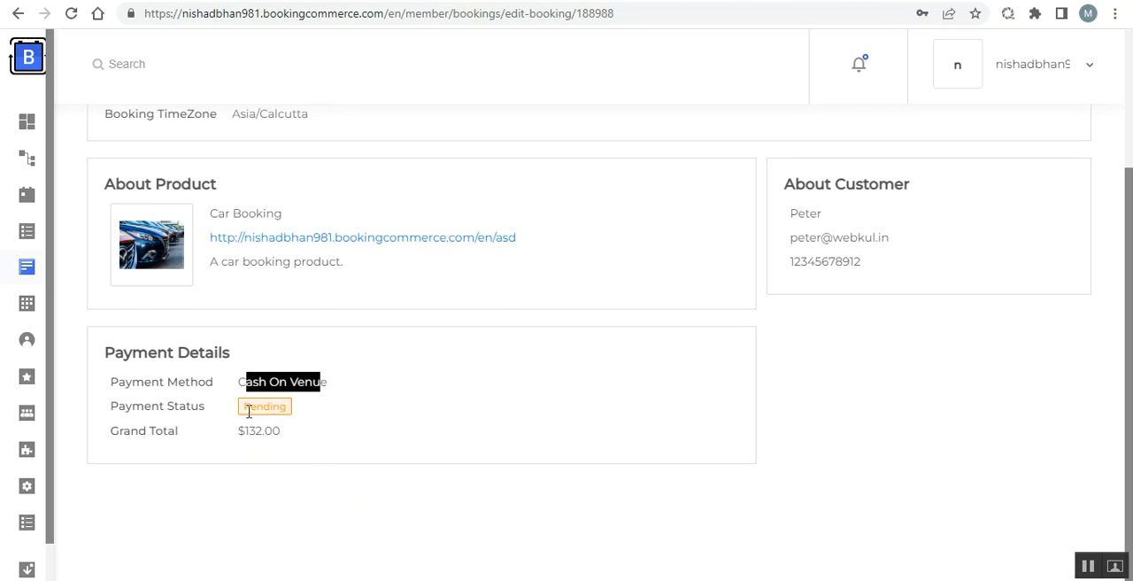
{"action": "scroll", "coordinate": [273, 440], "scroll_direction": "up", "scroll_amount": 2}
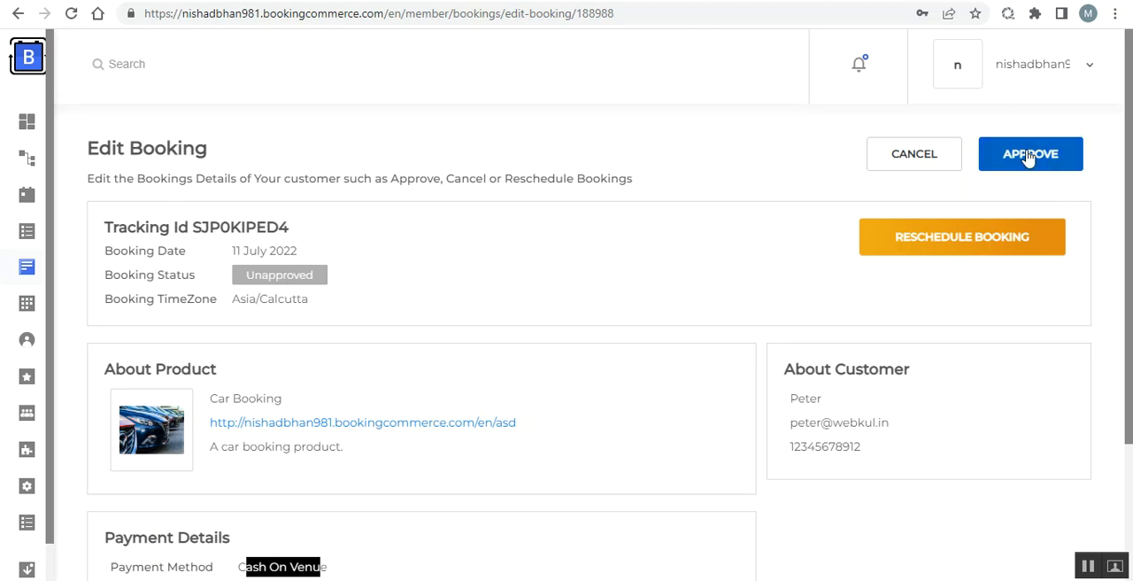
Step: Reschedule the booking to 2022-07-19 in the Asia/Calcutta time zone and check its booking date
{"action": "left_click", "coordinate": [936, 245]}
{"action": "left_click", "coordinate": [842, 134]}
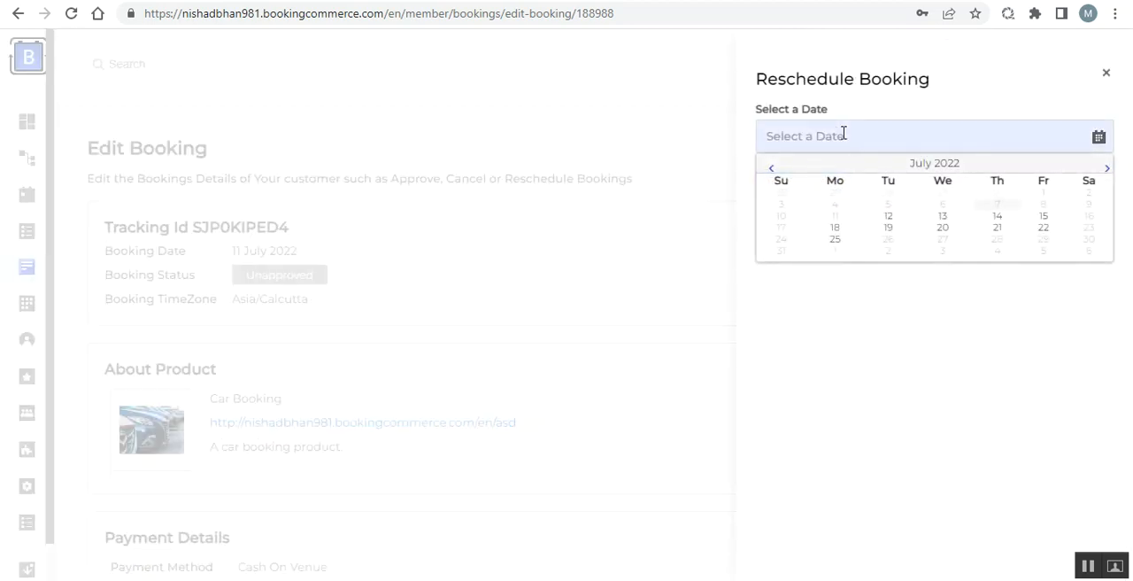
{"action": "left_click", "coordinate": [887, 233]}
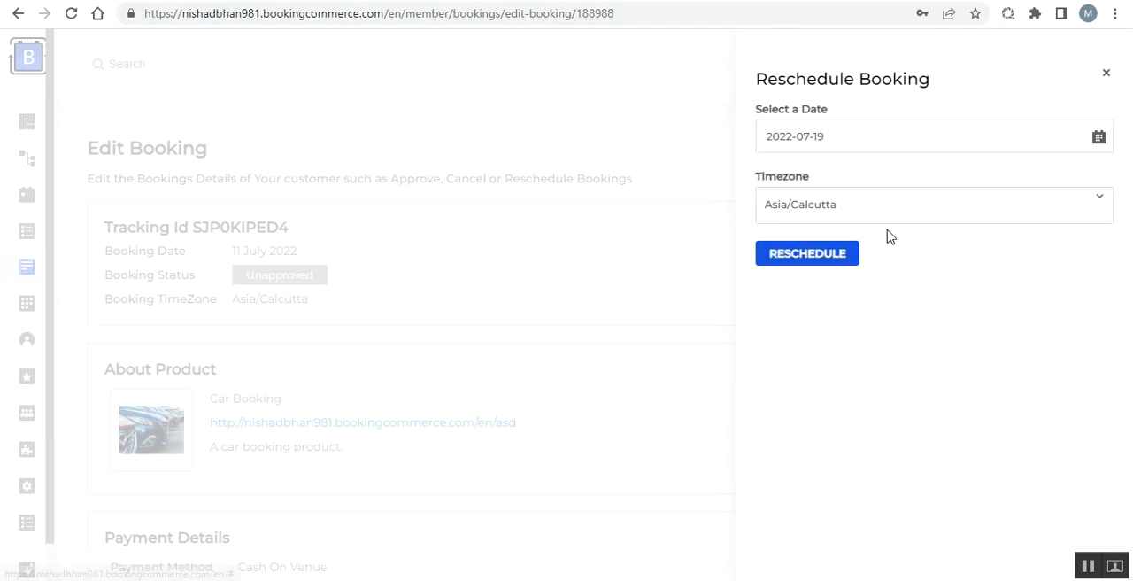
{"action": "left_click", "coordinate": [808, 254]}
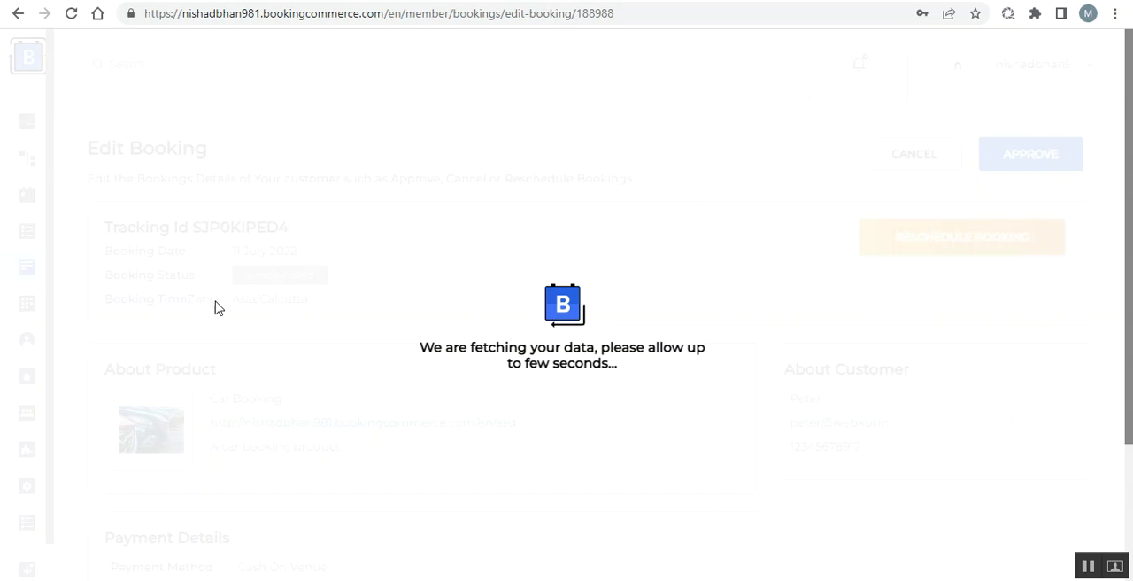
{"action": "left_click_drag", "start_coordinate": [232, 250], "coordinate": [303, 257]}
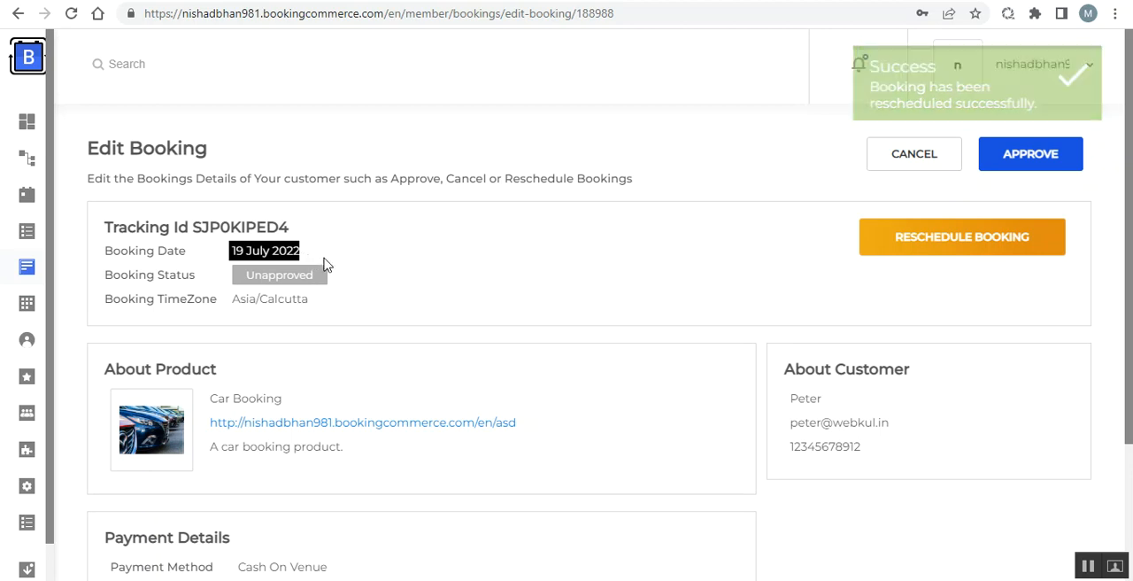
Step: Approve the rescheduled Car Booking and look over its payment details
{"action": "left_click", "coordinate": [1026, 162]}
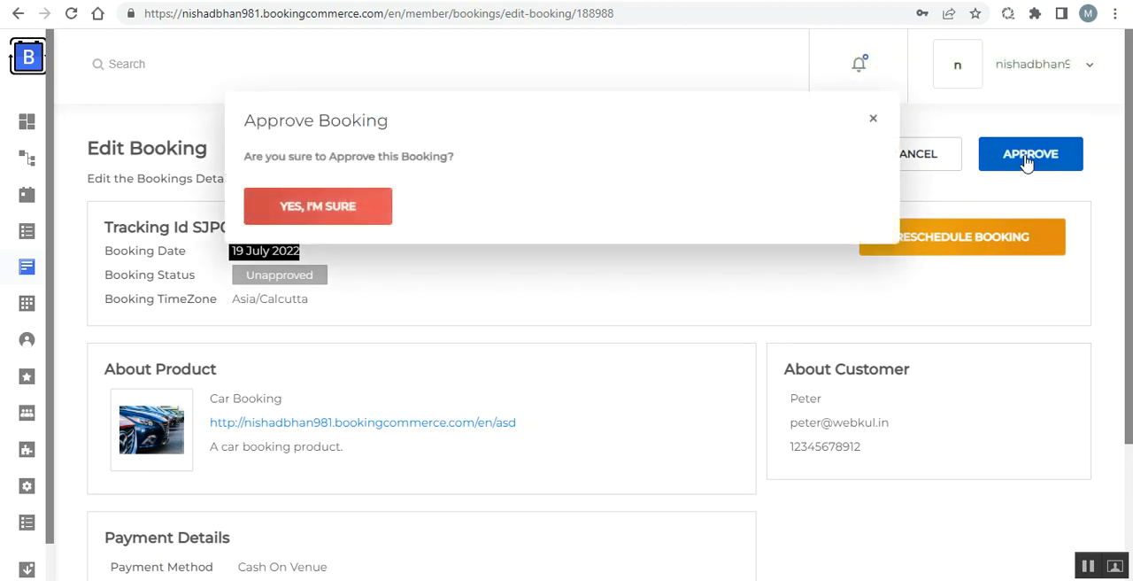
{"action": "left_click", "coordinate": [302, 207]}
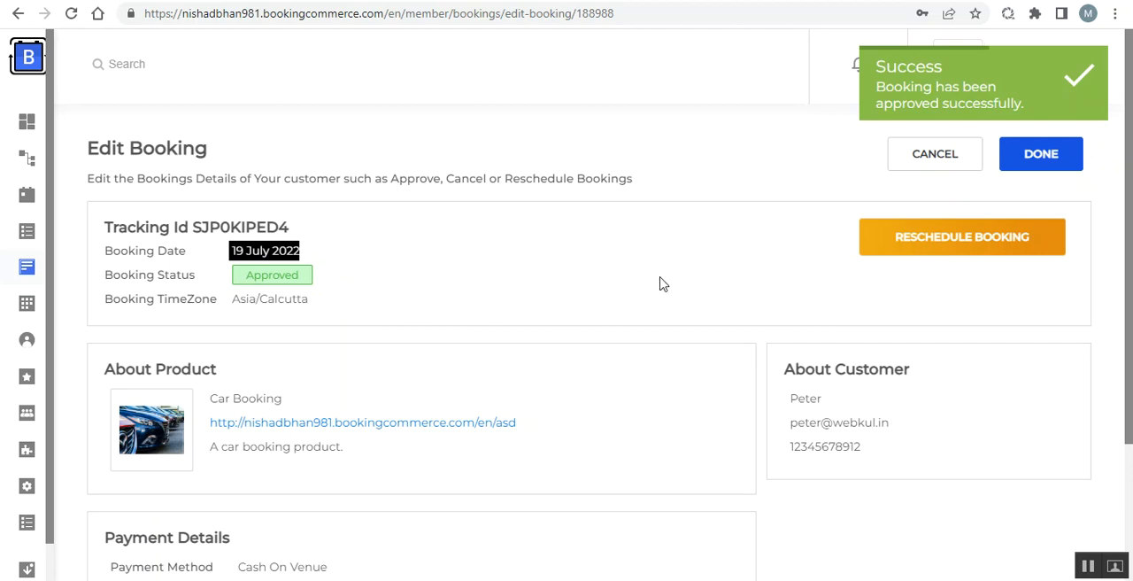
{"action": "scroll", "coordinate": [399, 365], "scroll_direction": "down", "scroll_amount": 2}
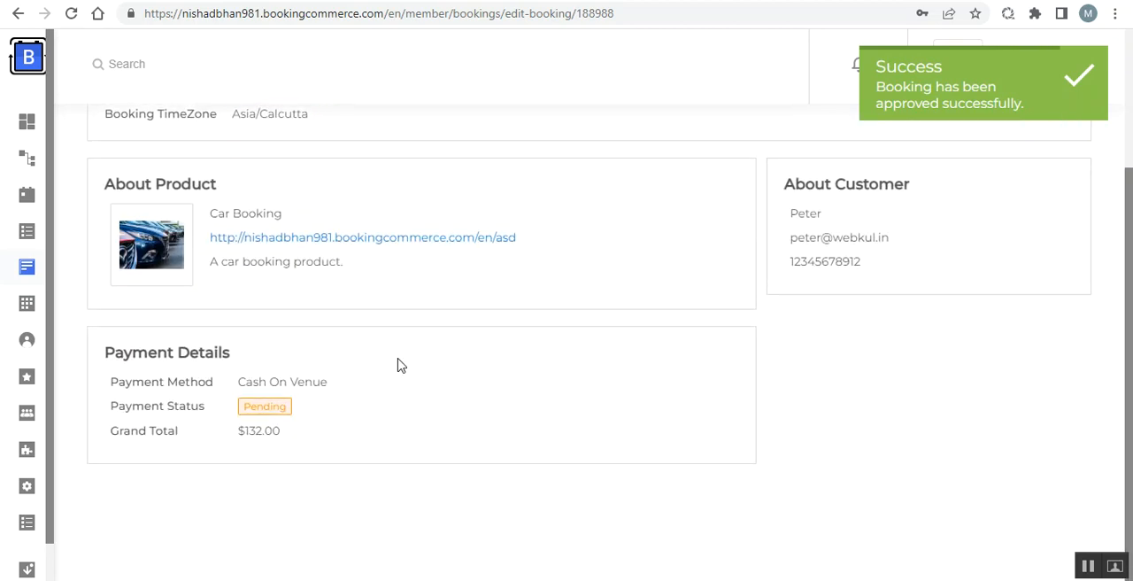
{"action": "scroll", "coordinate": [398, 365], "scroll_direction": "up", "scroll_amount": 2}
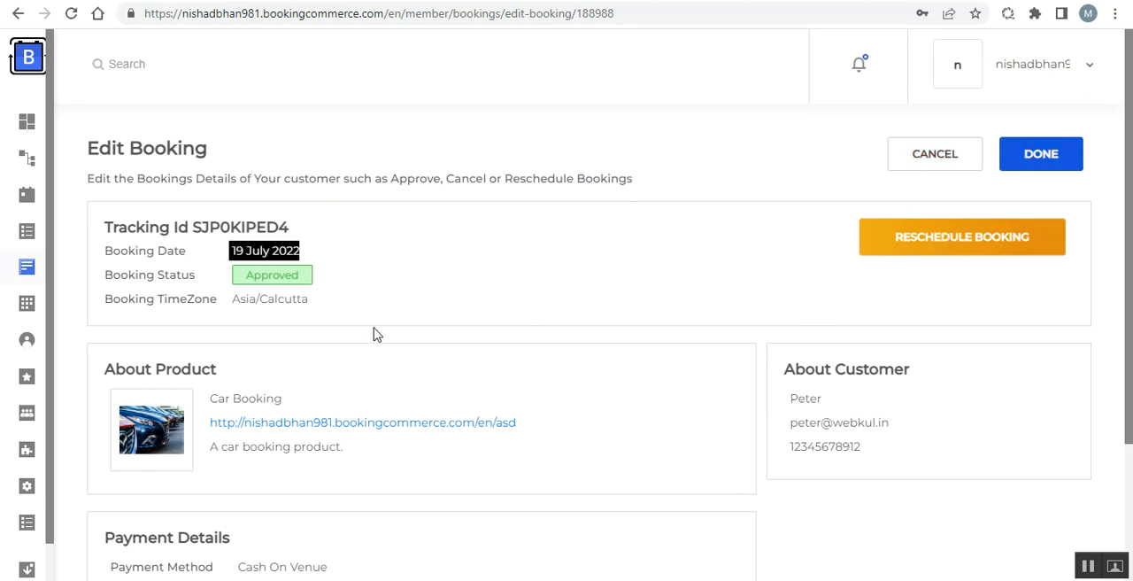
Step: Go to the Bookings list, start a new booking and look over its customer and slot details form
{"action": "left_click", "coordinate": [28, 200]}
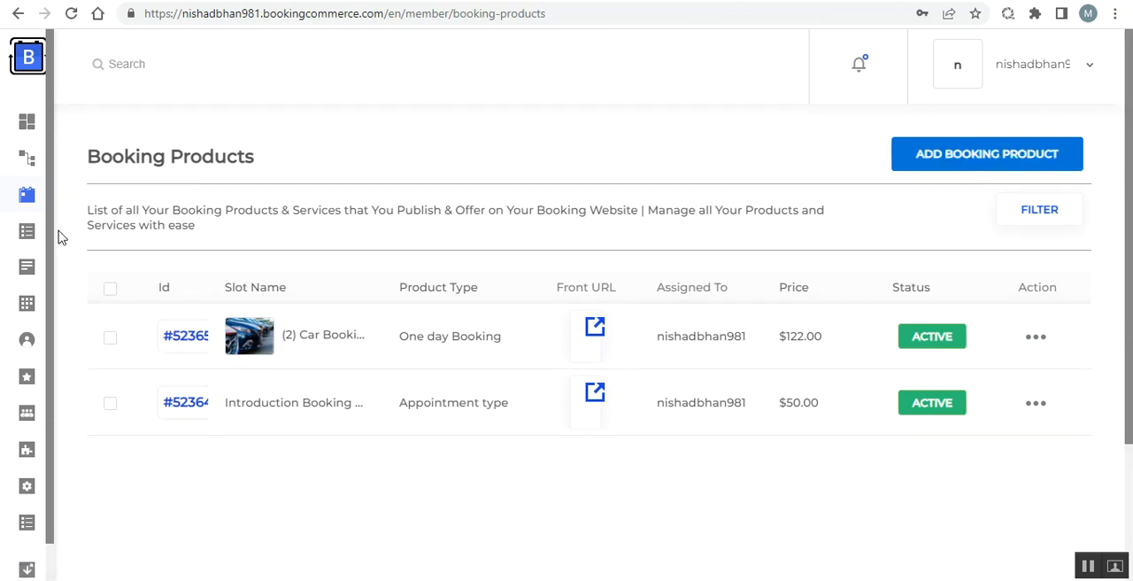
{"action": "left_click", "coordinate": [27, 268]}
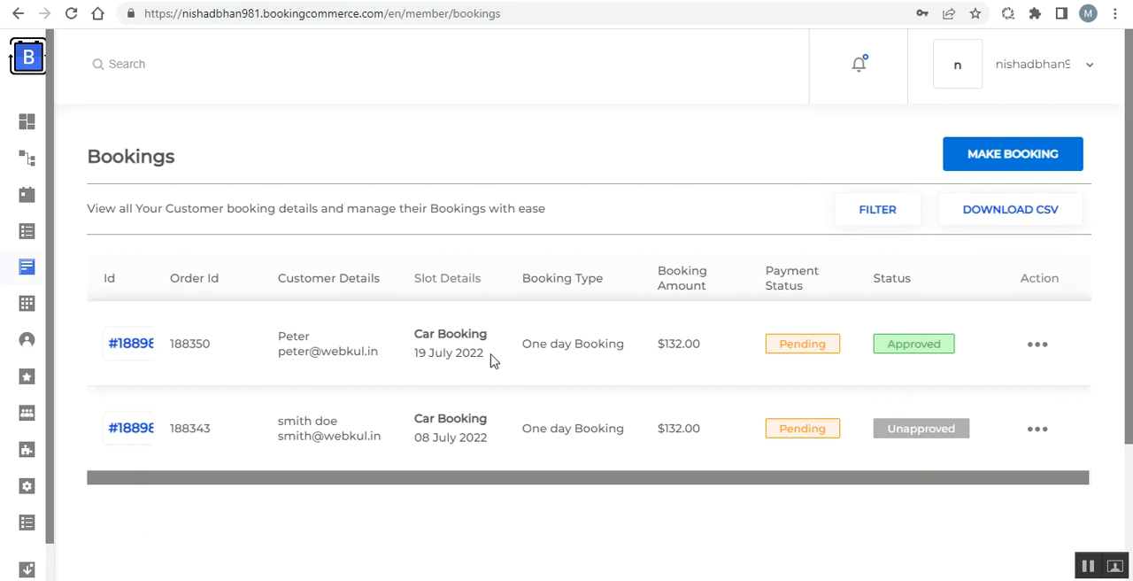
{"action": "left_click", "coordinate": [1020, 158]}
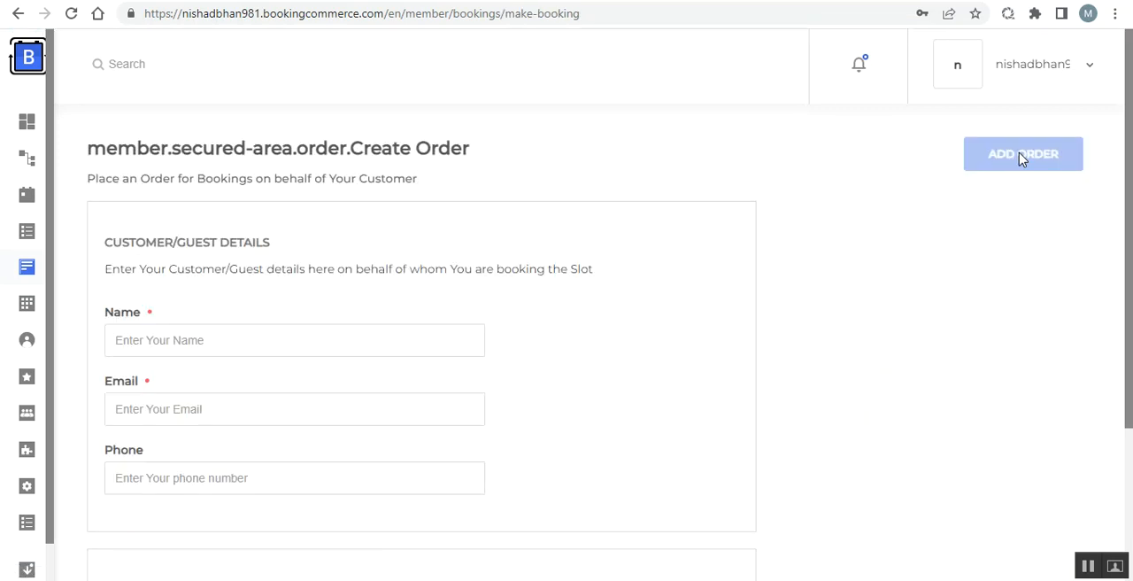
{"action": "scroll", "coordinate": [279, 402], "scroll_direction": "down", "scroll_amount": 2}
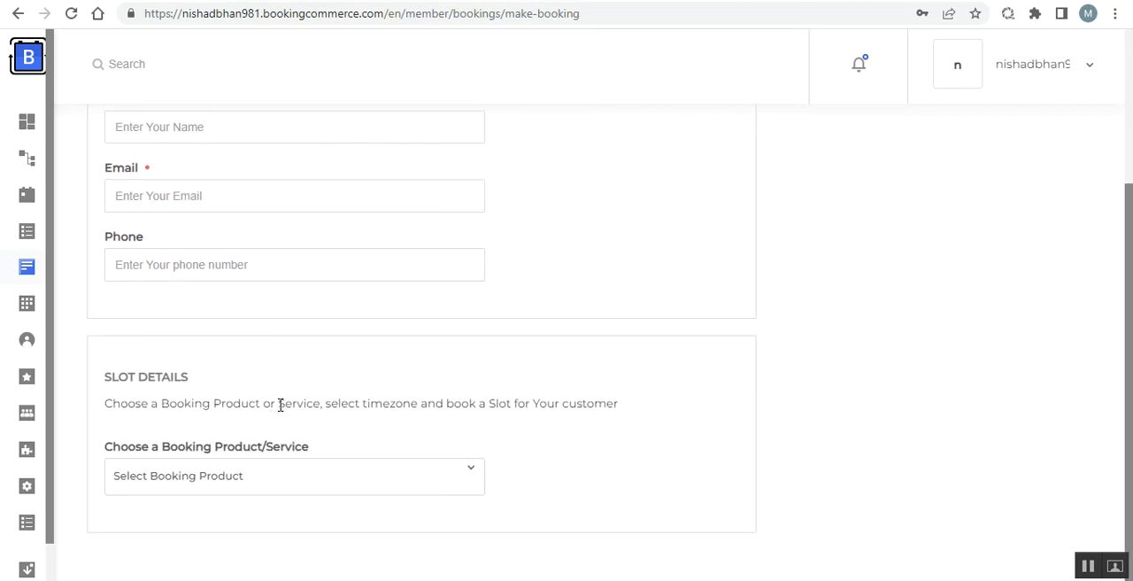
{"action": "scroll", "coordinate": [278, 404], "scroll_direction": "up", "scroll_amount": 2}
Step: Fill in the customer's name, e-mail and phone number from the saved autofill entries
{"action": "left_click", "coordinate": [165, 339]}
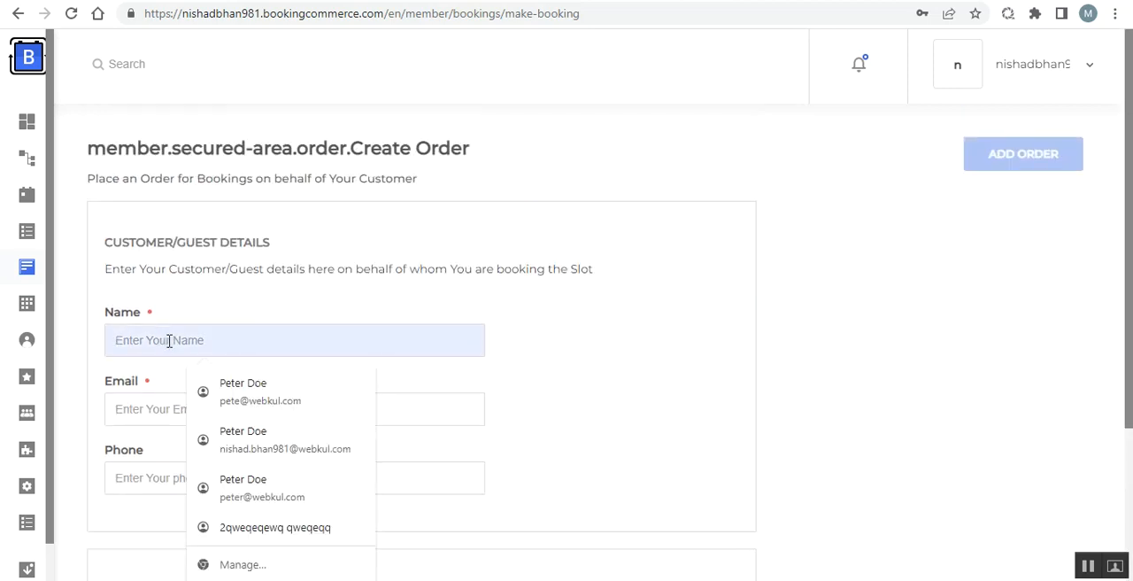
{"action": "left_click", "coordinate": [269, 396]}
{"action": "scroll", "coordinate": [225, 372], "scroll_direction": "down", "scroll_amount": 2}
{"action": "left_click", "coordinate": [190, 316]}
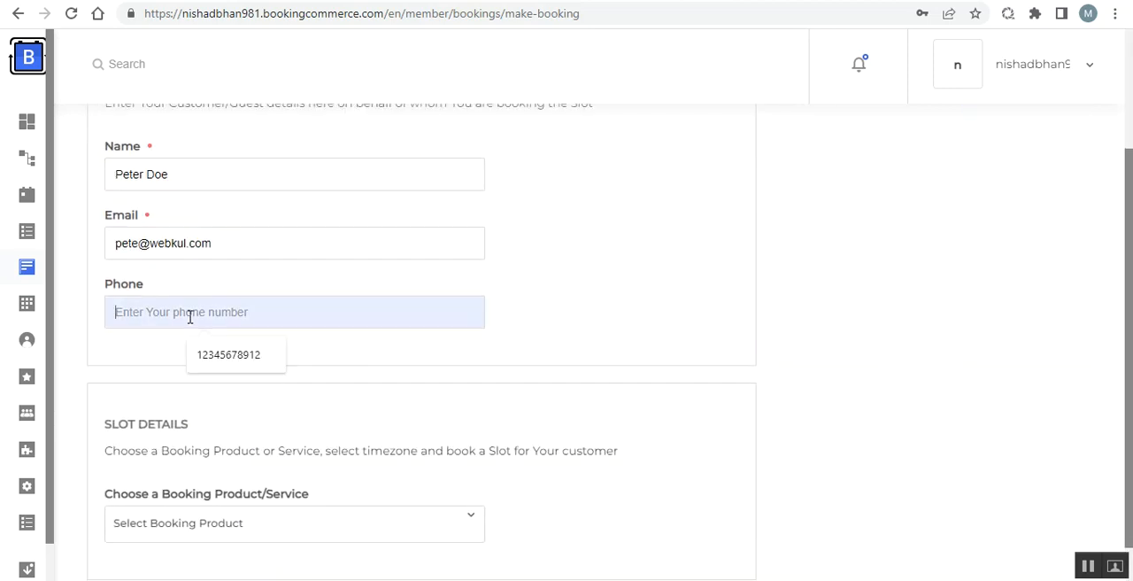
{"action": "left_click", "coordinate": [207, 354]}
Step: Choose Car Booking as the booking product and Africa/Asmera as the customer's timezone
{"action": "scroll", "coordinate": [251, 375], "scroll_direction": "down", "scroll_amount": 1}
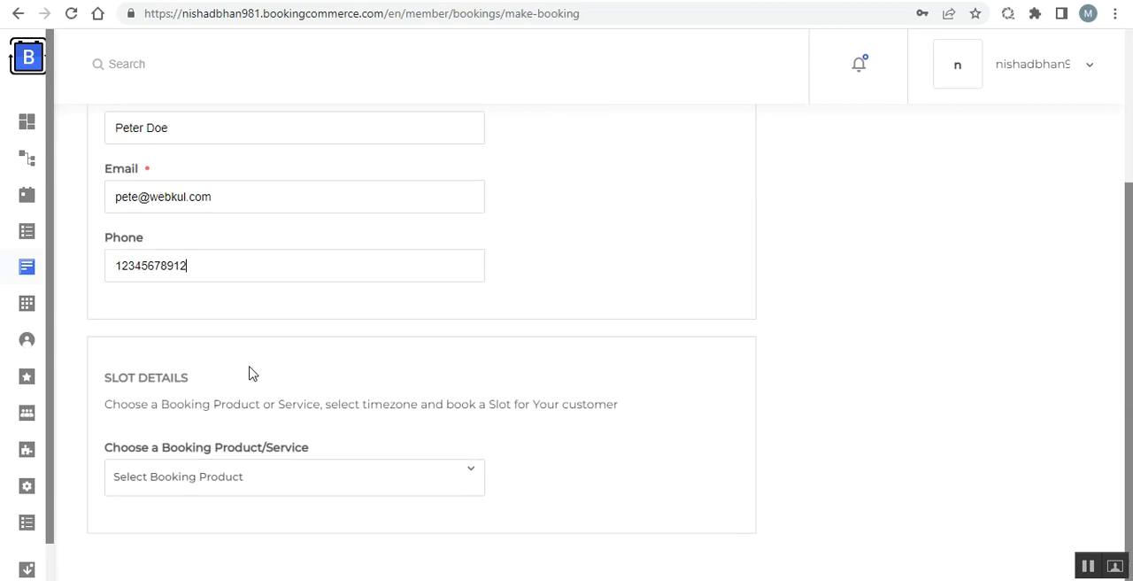
{"action": "left_click", "coordinate": [205, 482]}
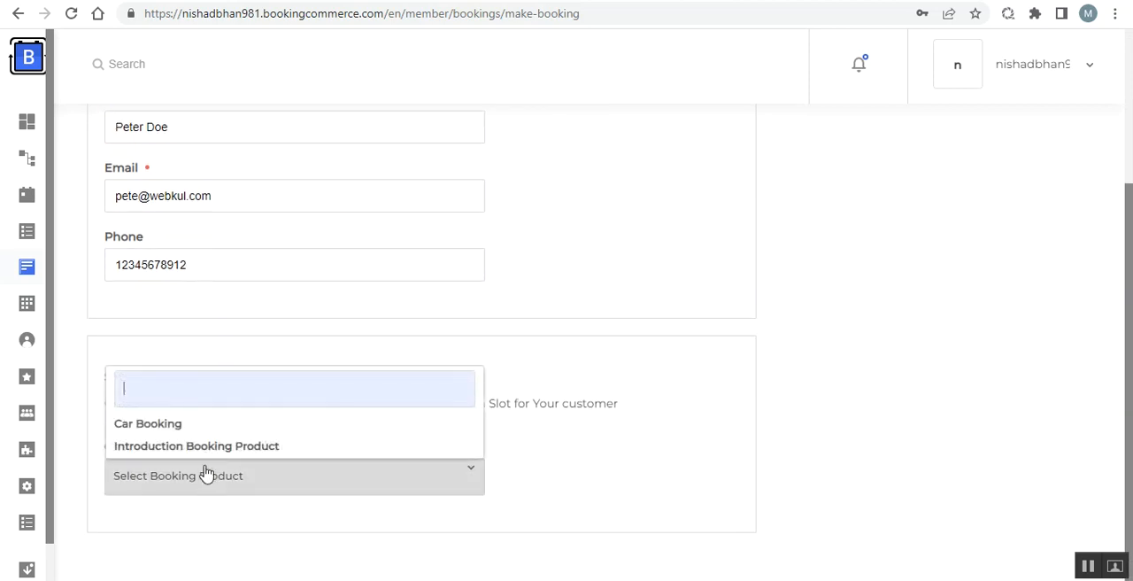
{"action": "left_click", "coordinate": [158, 431]}
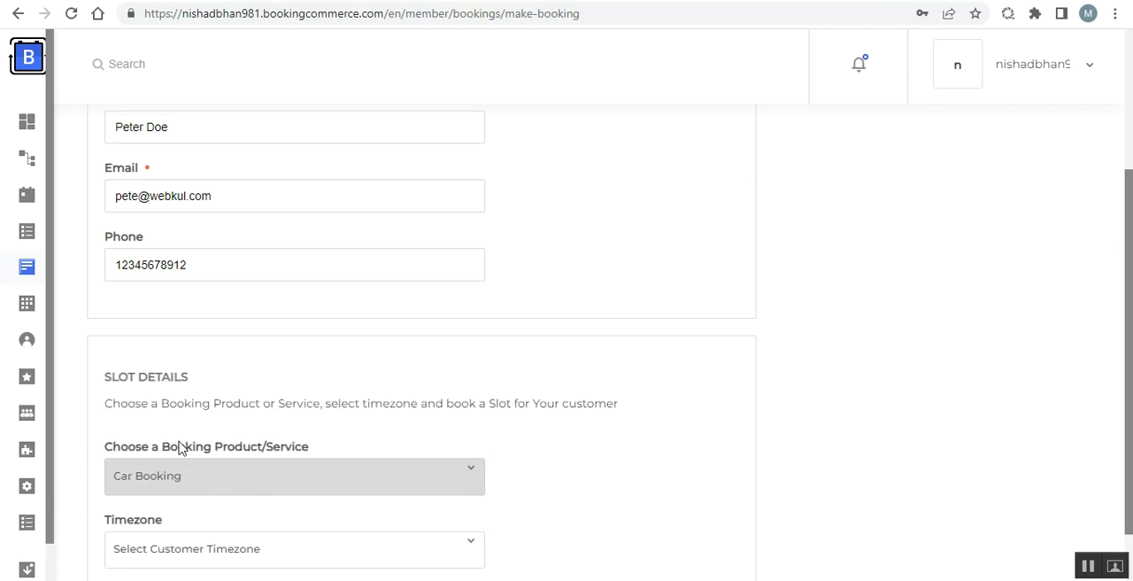
{"action": "scroll", "coordinate": [182, 451], "scroll_direction": "down", "scroll_amount": 1}
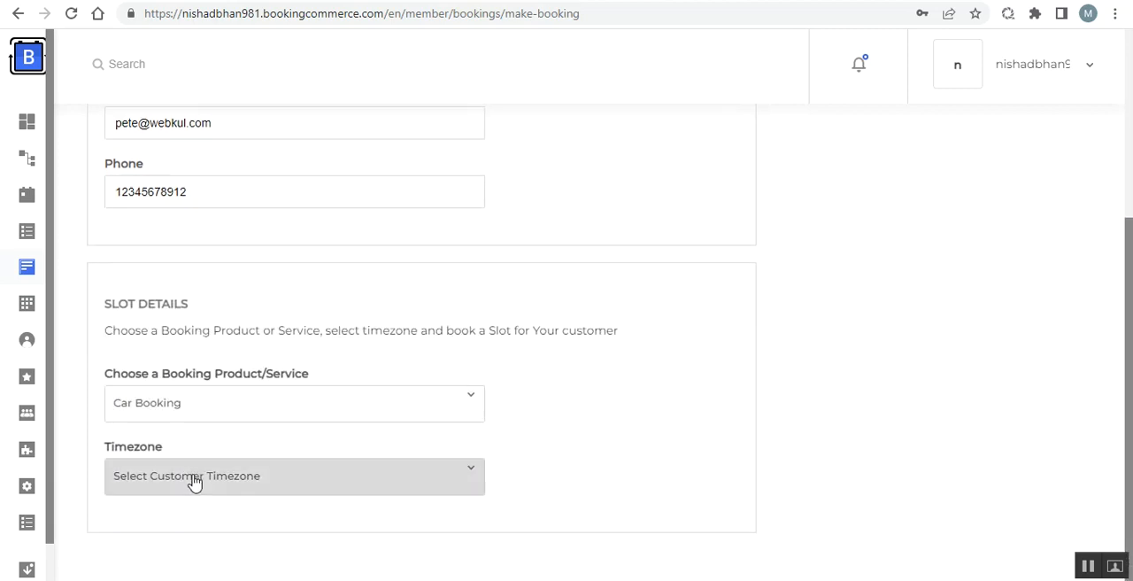
{"action": "left_click", "coordinate": [195, 481]}
{"action": "left_click", "coordinate": [227, 420]}
{"action": "scroll", "coordinate": [232, 442], "scroll_direction": "down", "scroll_amount": 2}
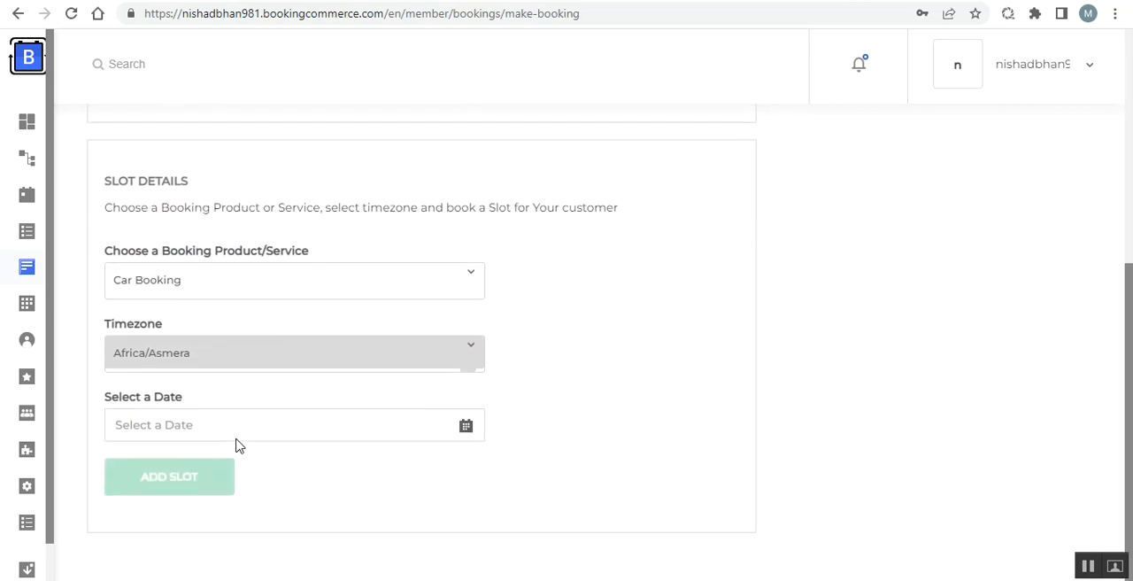
Step: Set the booking date to 2022-07-20 and add the slot to the selected booking products
{"action": "left_click", "coordinate": [236, 427]}
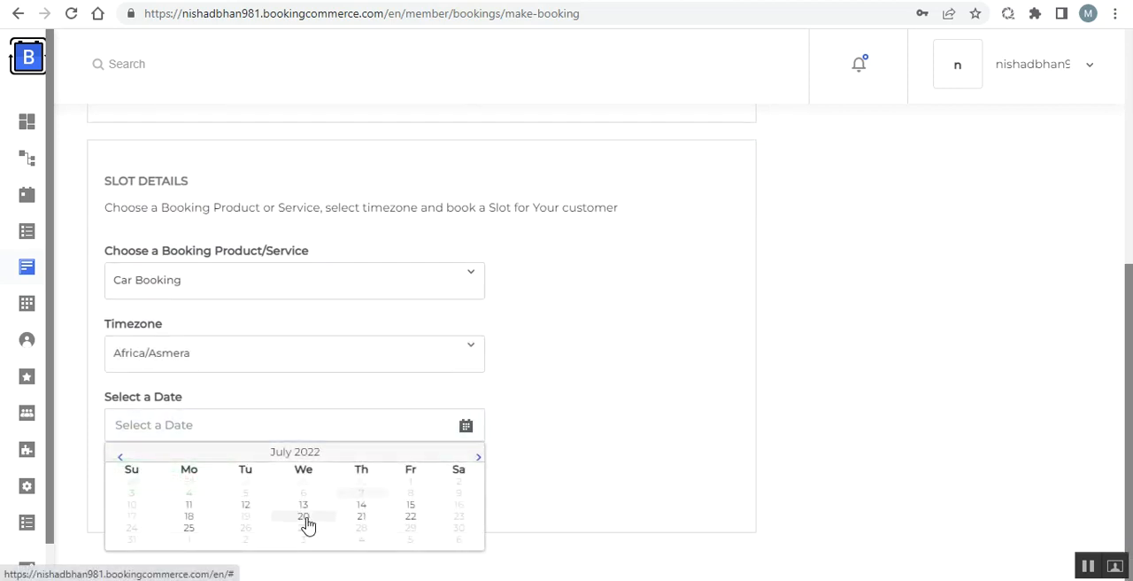
{"action": "left_click", "coordinate": [303, 517]}
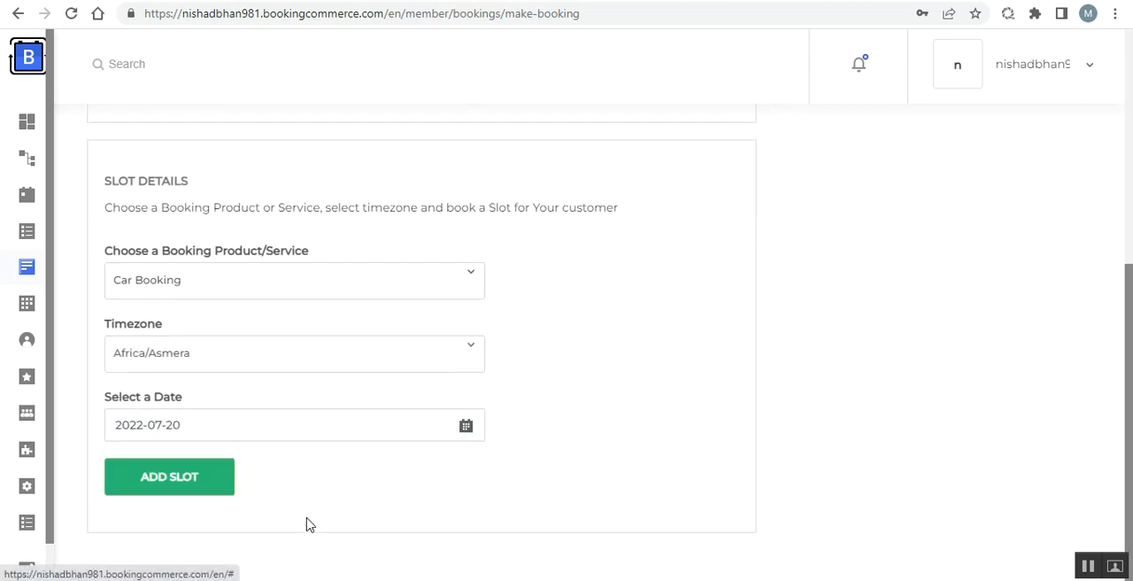
{"action": "left_click", "coordinate": [177, 478]}
{"action": "scroll", "coordinate": [218, 487], "scroll_direction": "down", "scroll_amount": 2}
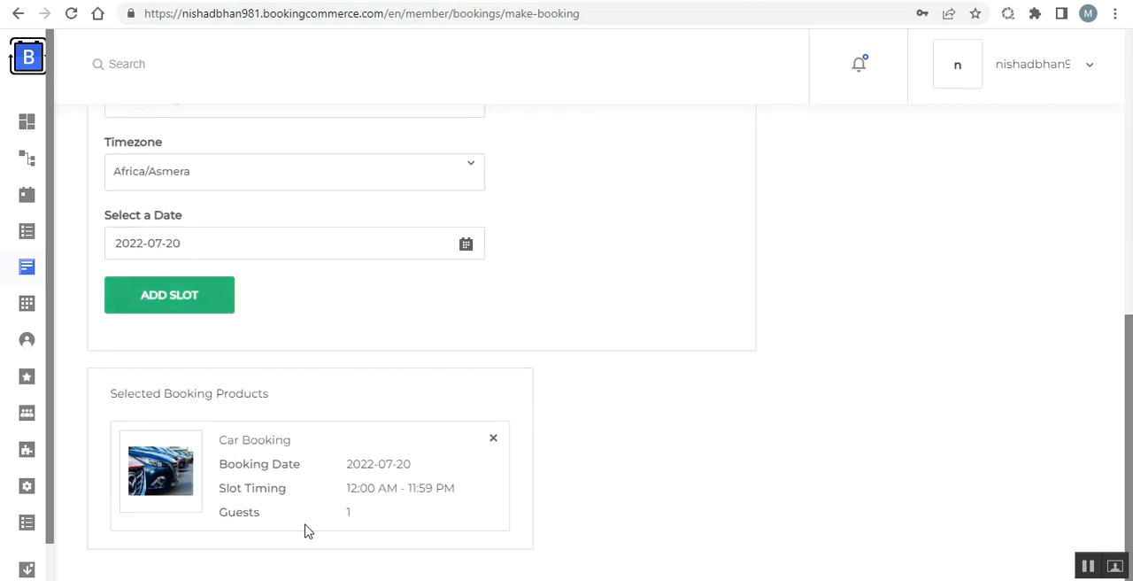
Step: Book the selected Car Booking slot and look over the Orders list
{"action": "scroll", "coordinate": [307, 529], "scroll_direction": "up", "scroll_amount": 6}
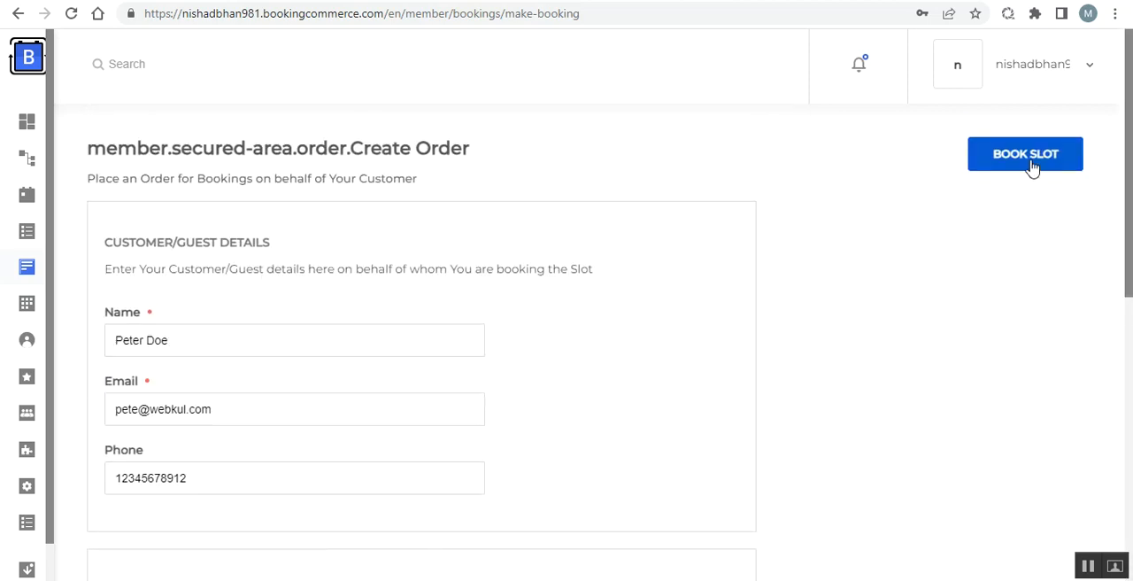
{"action": "left_click", "coordinate": [1029, 156]}
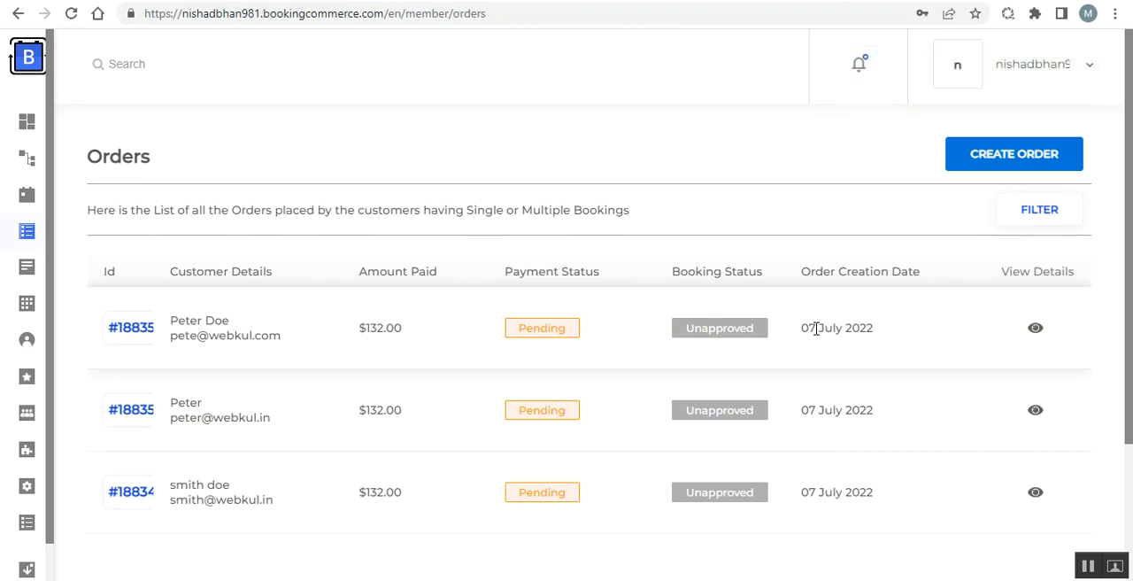
{"action": "scroll", "coordinate": [815, 328], "scroll_direction": "down", "scroll_amount": 3}
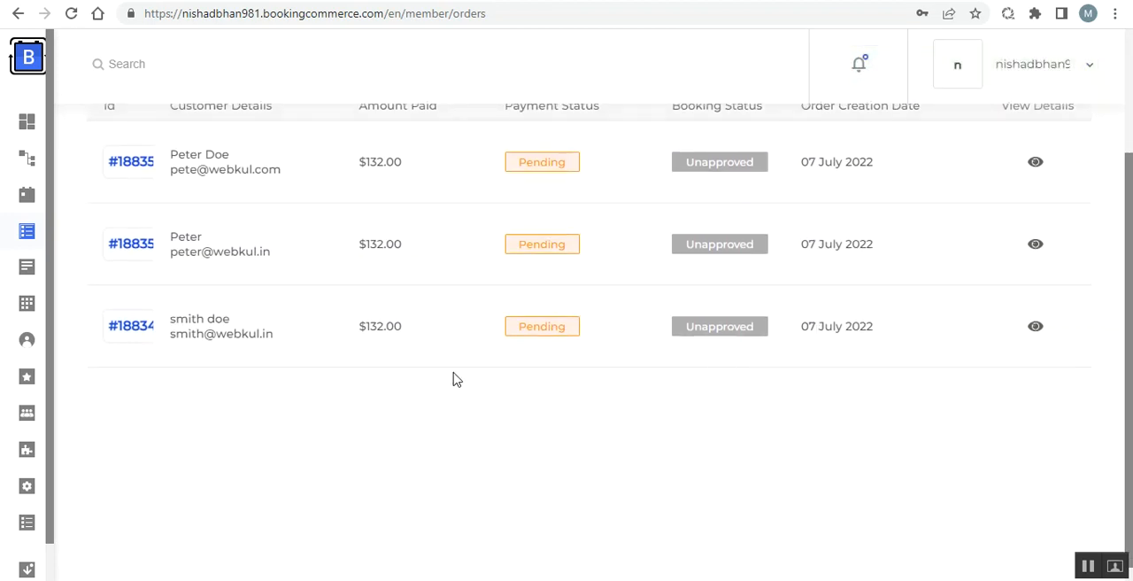
{"action": "scroll", "coordinate": [404, 363], "scroll_direction": "up", "scroll_amount": 3}
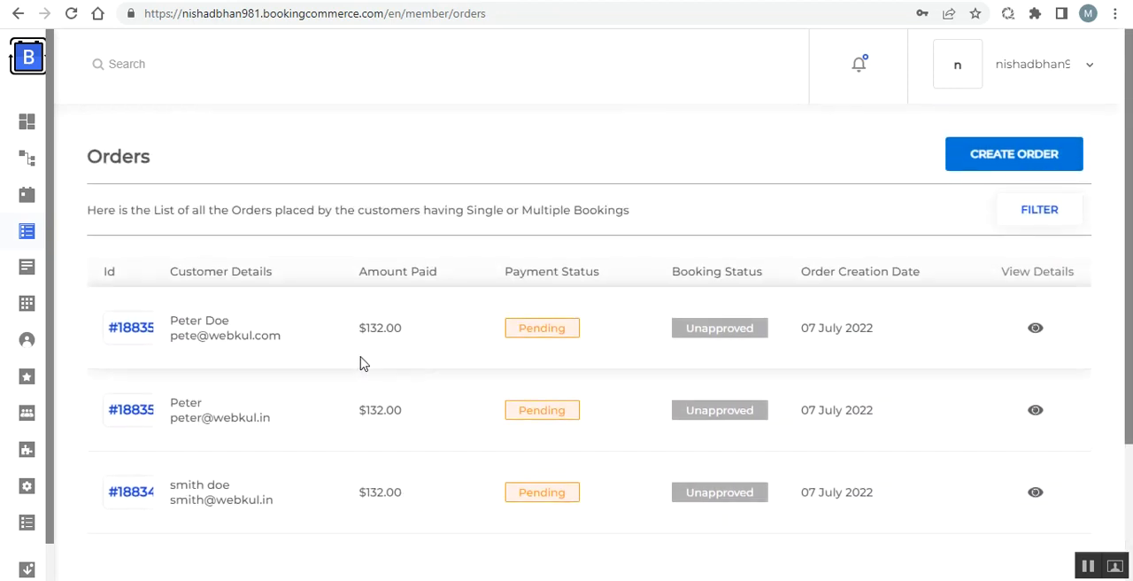
Step: Check the 20 July 2022 Car Booking in the Bookings list
{"action": "left_click", "coordinate": [29, 269]}
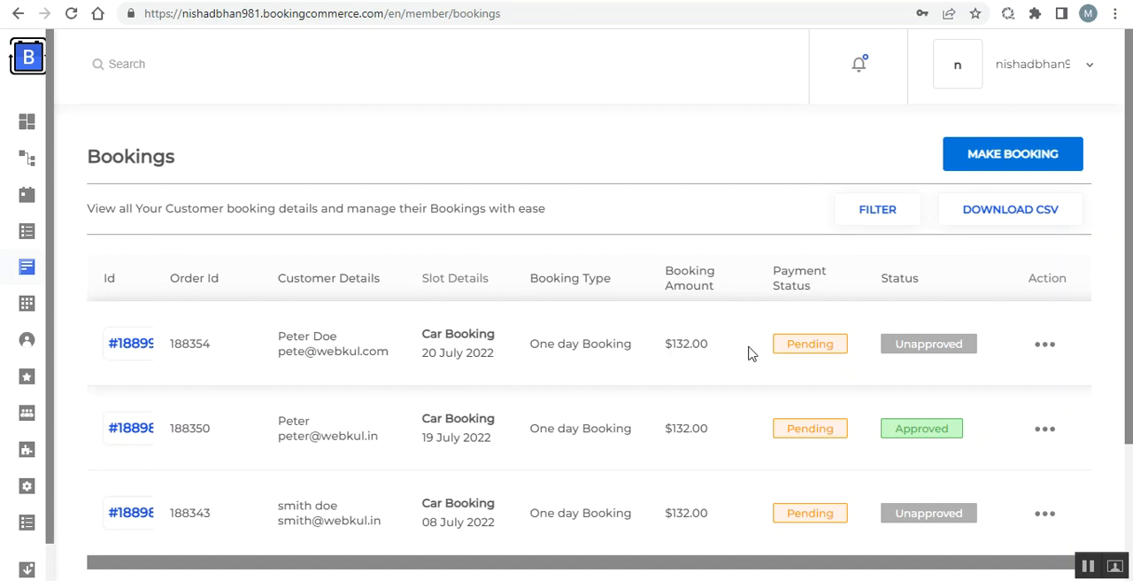
{"action": "scroll", "coordinate": [370, 409], "scroll_direction": "down", "scroll_amount": 2}
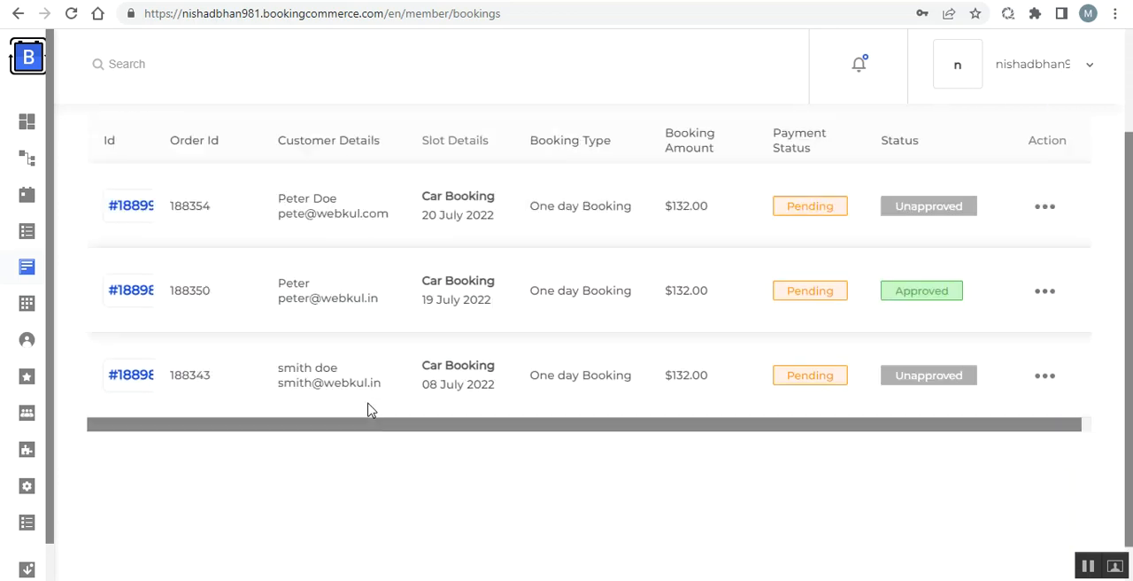
{"action": "scroll", "coordinate": [370, 409], "scroll_direction": "up", "scroll_amount": 2}
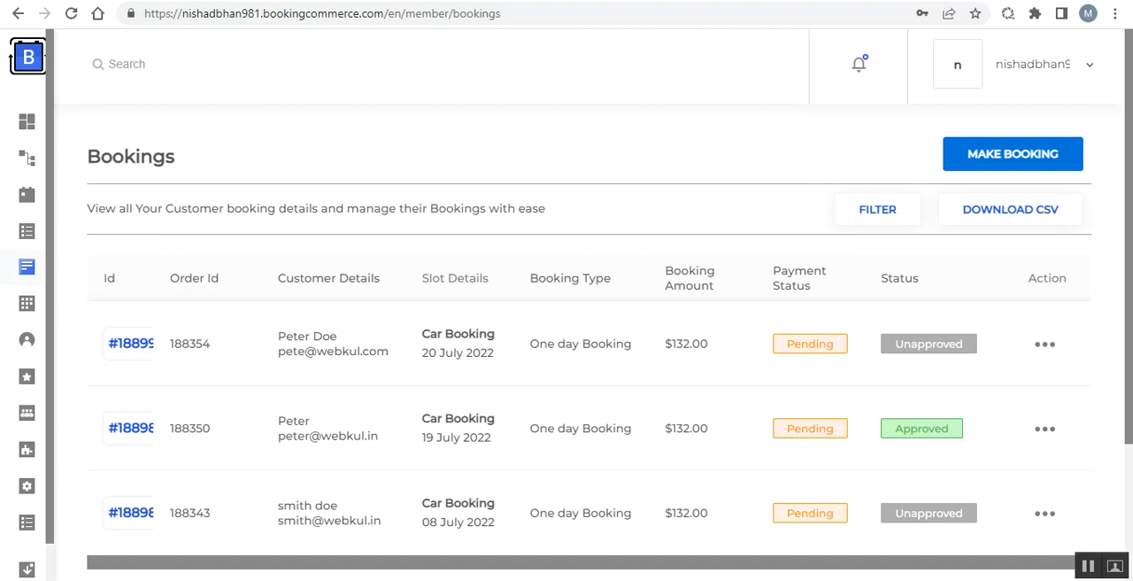
Step: Switch to the WordPress admin dashboard and open the Booking Widget Setting page
{"action": "left_click", "coordinate": [619, 1]}
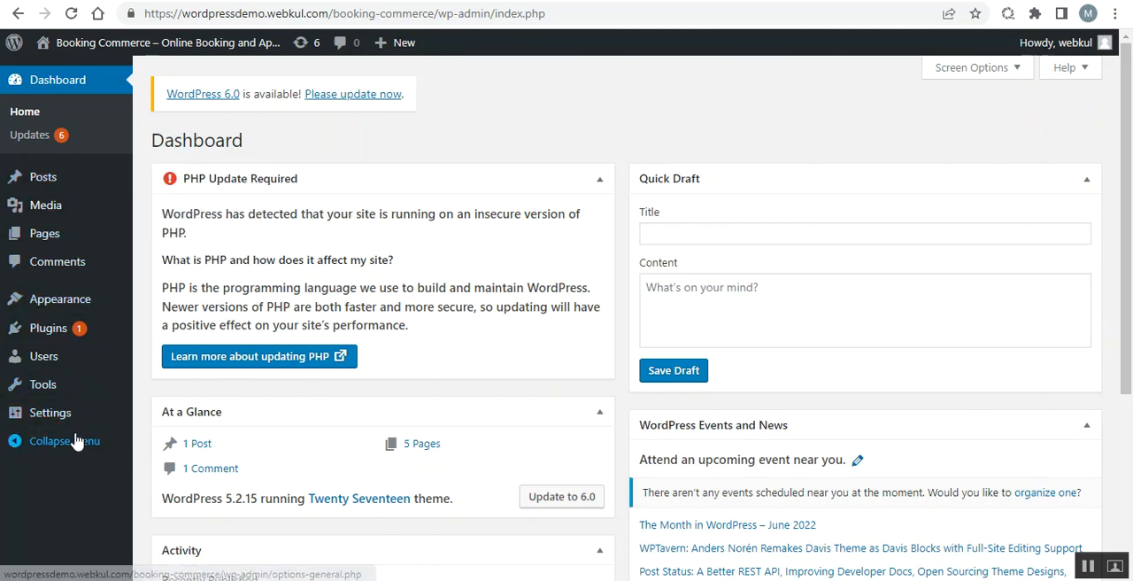
{"action": "mouse_move", "coordinate": [62, 421]}
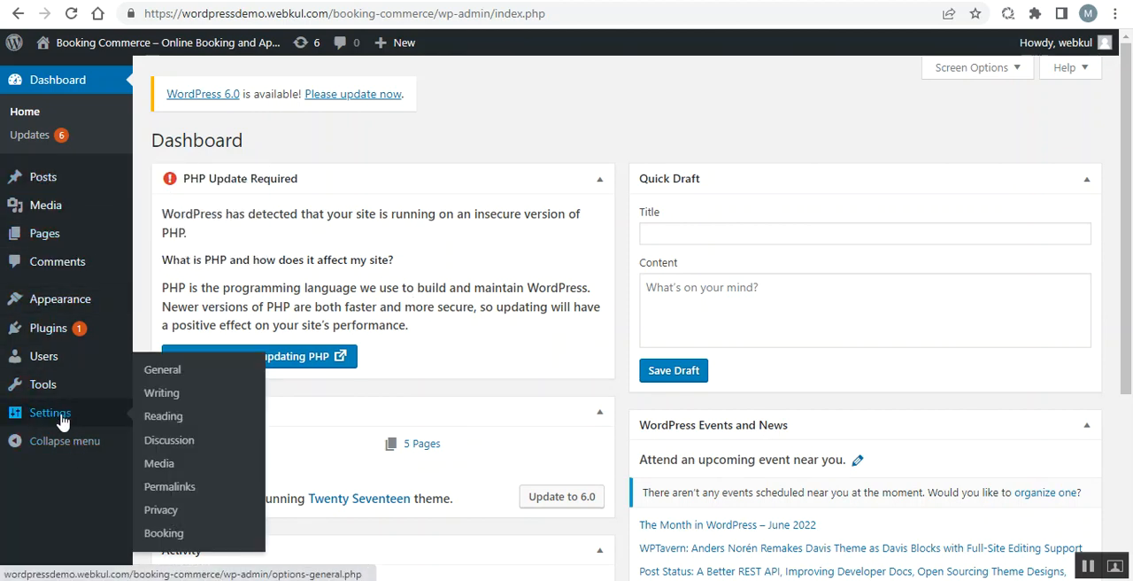
{"action": "left_click", "coordinate": [174, 538]}
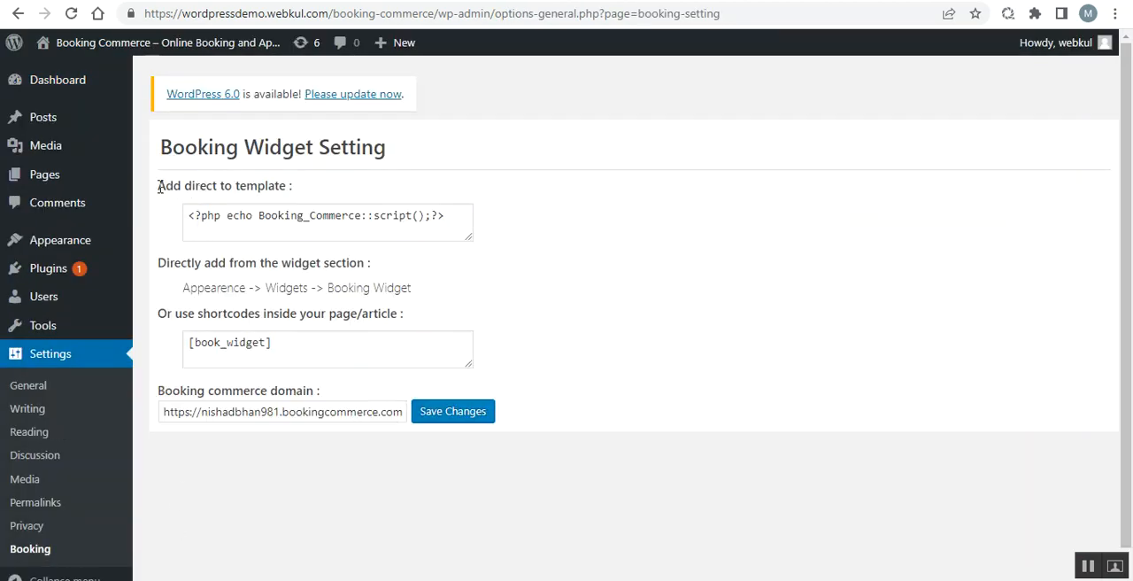
Step: Review the direct-to-template PHP code and the option to add the booking widget from the widget section
{"action": "left_click_drag", "start_coordinate": [159, 186], "coordinate": [296, 193]}
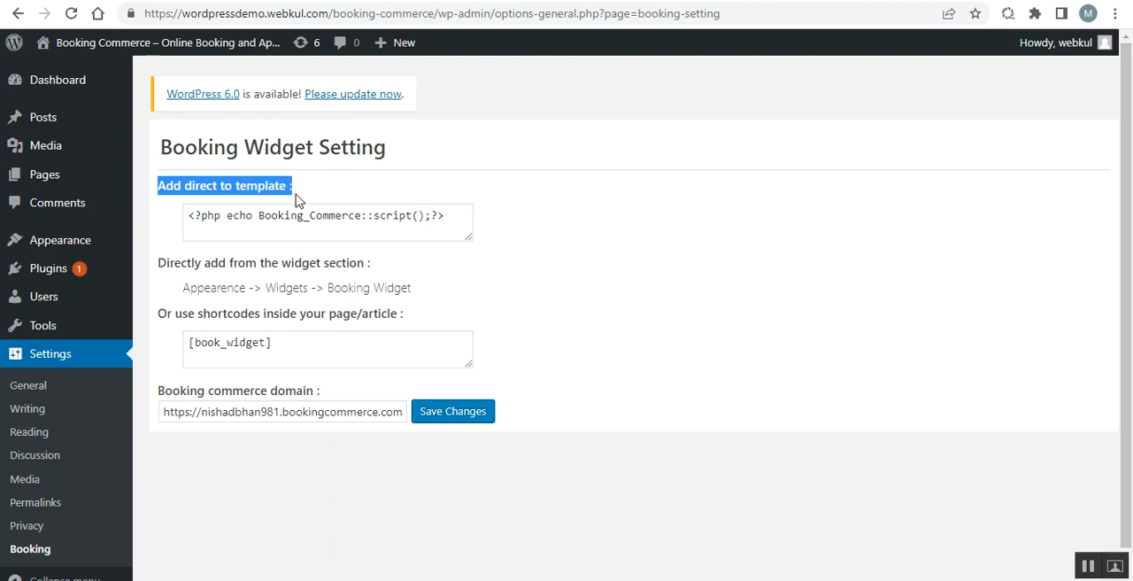
{"action": "left_click", "coordinate": [292, 184]}
{"action": "left_click", "coordinate": [200, 217]}
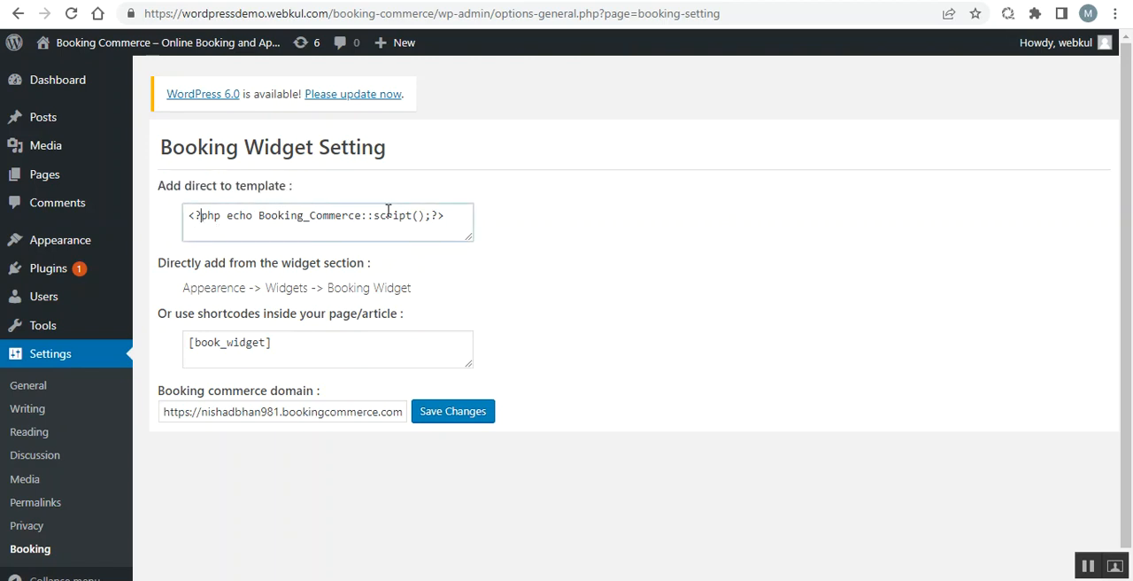
{"action": "left_click_drag", "start_coordinate": [388, 212], "coordinate": [436, 217]}
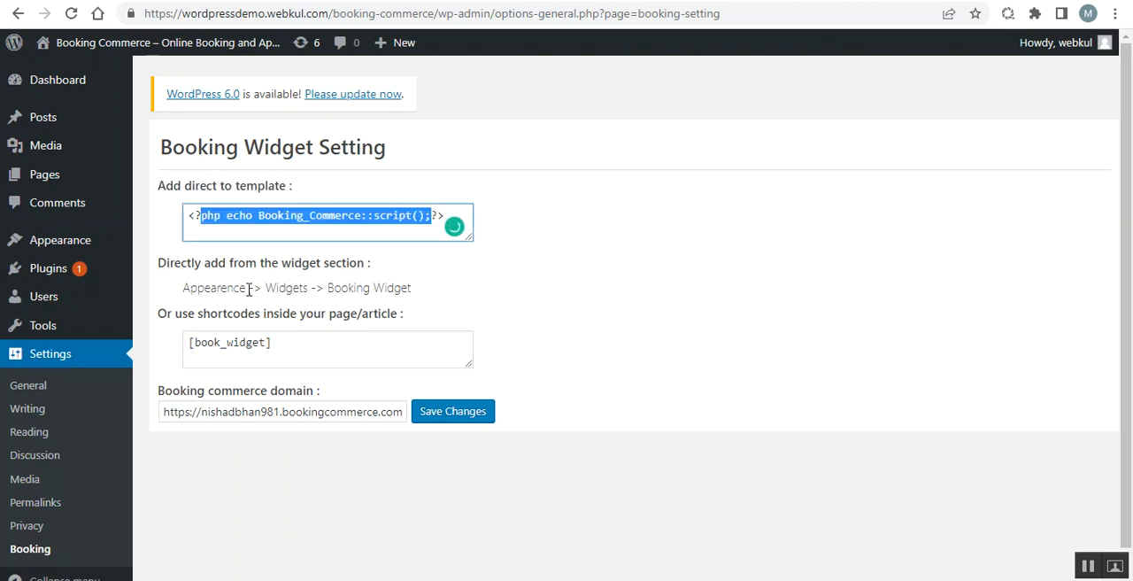
{"action": "left_click_drag", "start_coordinate": [159, 263], "coordinate": [359, 263]}
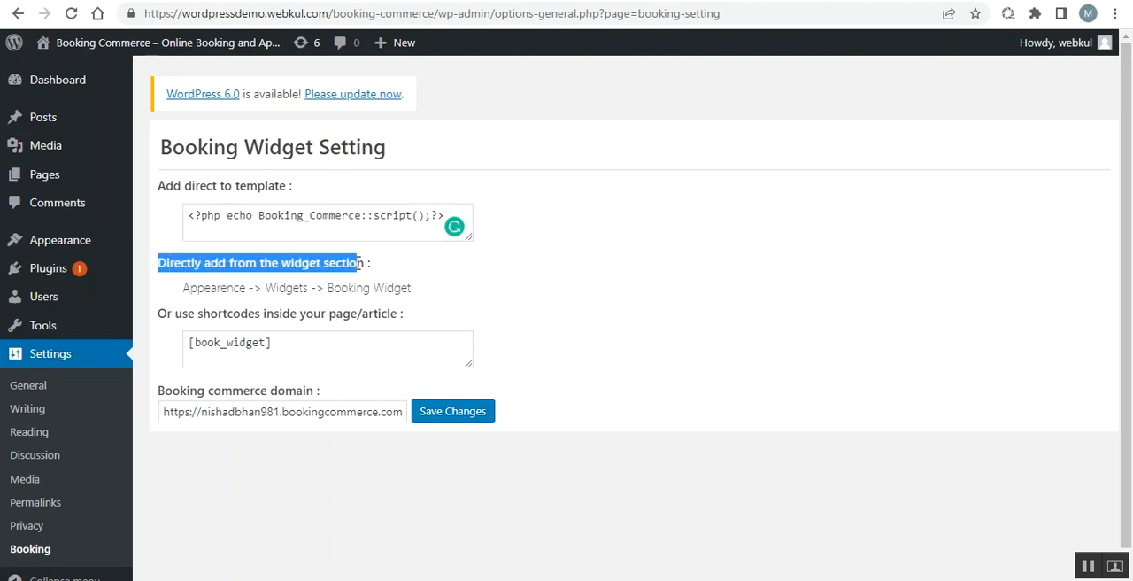
Step: Show the Booking Widget's placement options on the WordPress Widgets page and toggle the Car Booking panel on the storefront
{"action": "mouse_move", "coordinate": [20, 240]}
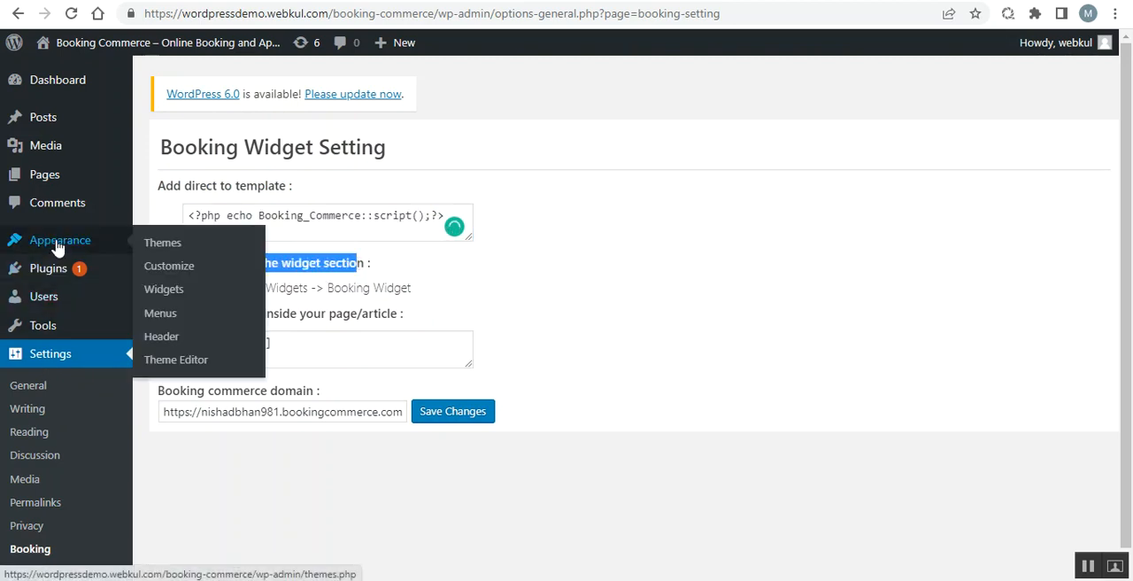
{"action": "left_click", "coordinate": [174, 291]}
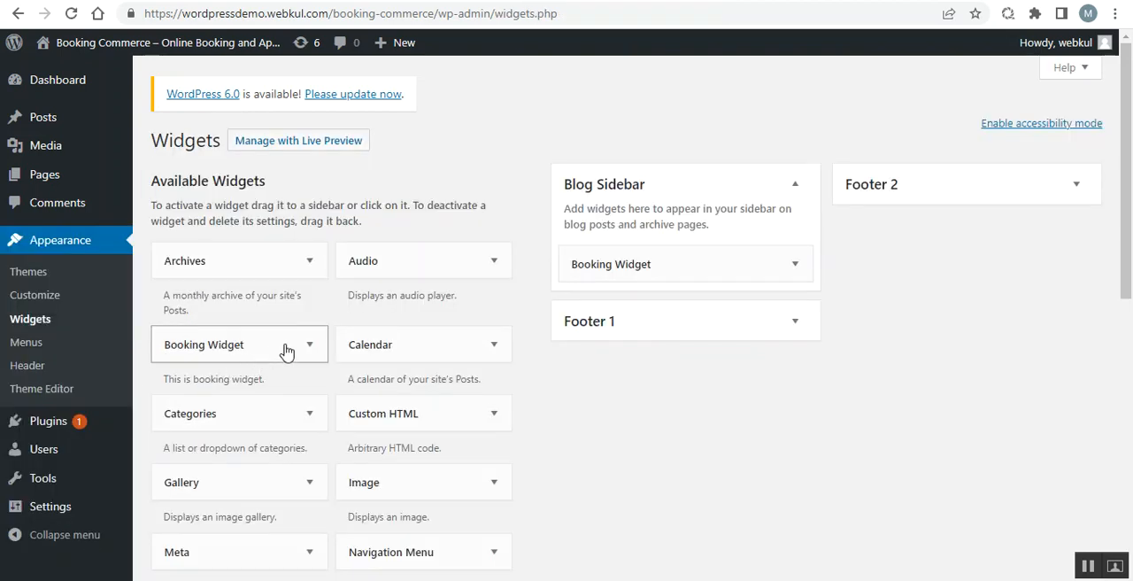
{"action": "left_click", "coordinate": [301, 346]}
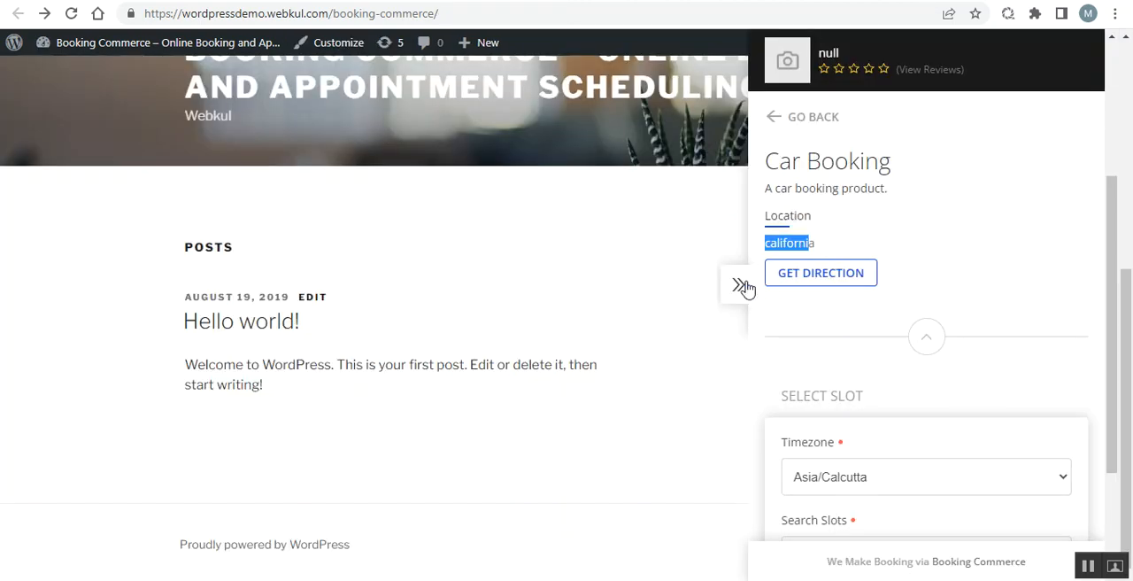
{"action": "left_click", "coordinate": [744, 285]}
{"action": "left_click_drag", "start_coordinate": [1130, 299], "coordinate": [1125, 332]}
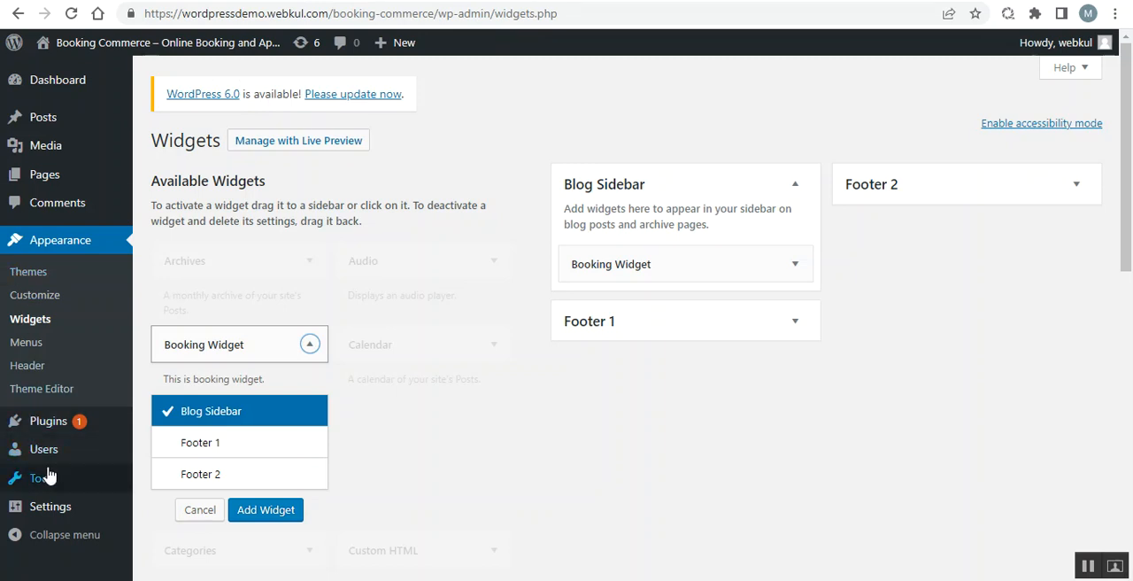
Step: Return to the Booking Widget Setting page and highlight the option to use shortcodes inside a page or article
{"action": "mouse_move", "coordinate": [97, 517]}
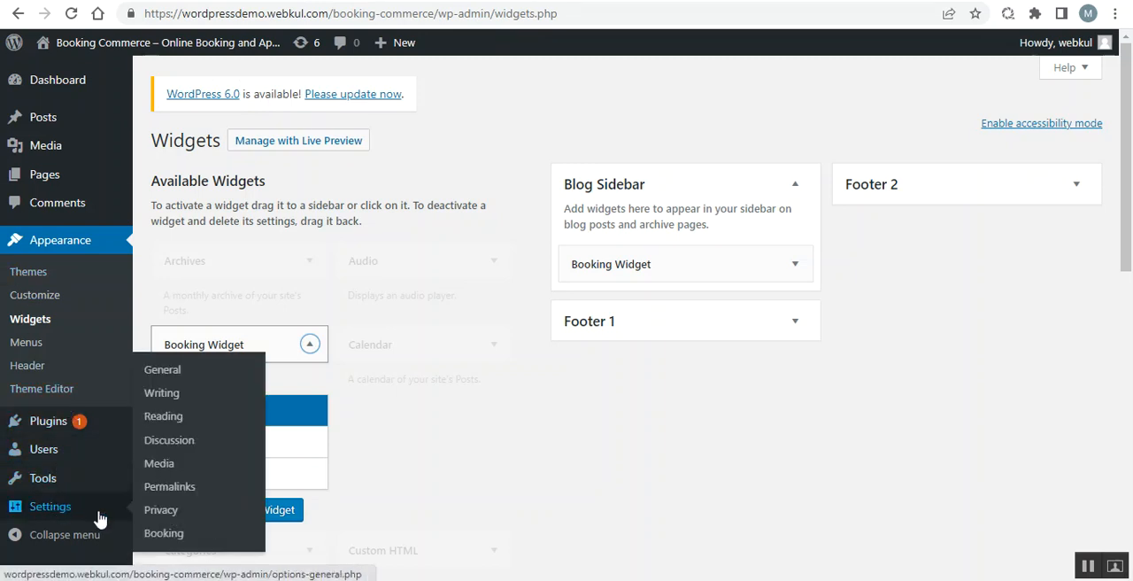
{"action": "left_click", "coordinate": [190, 535]}
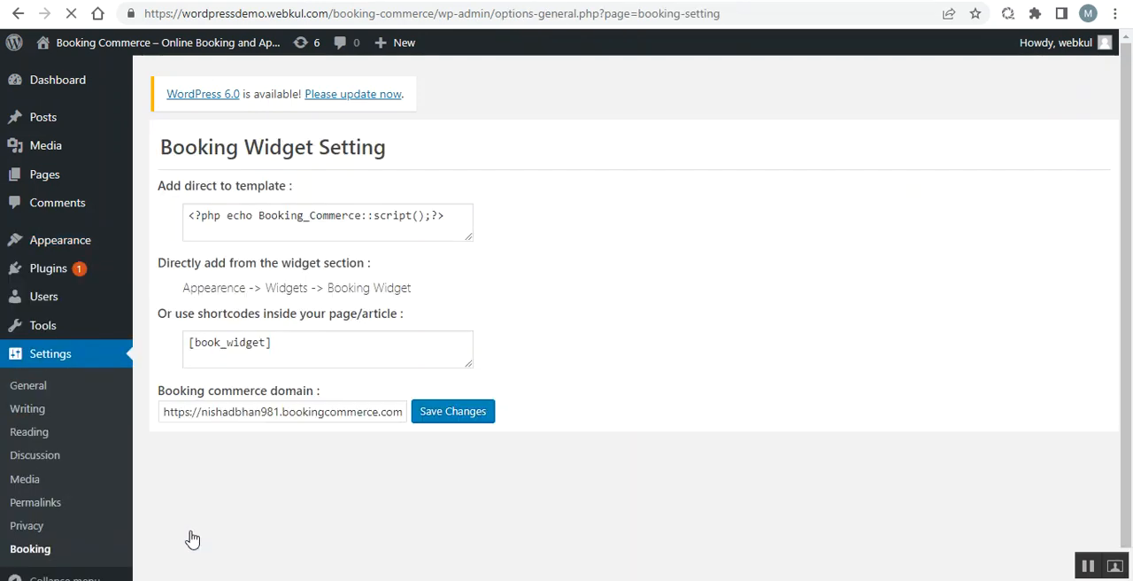
{"action": "left_click_drag", "start_coordinate": [165, 312], "coordinate": [389, 313]}
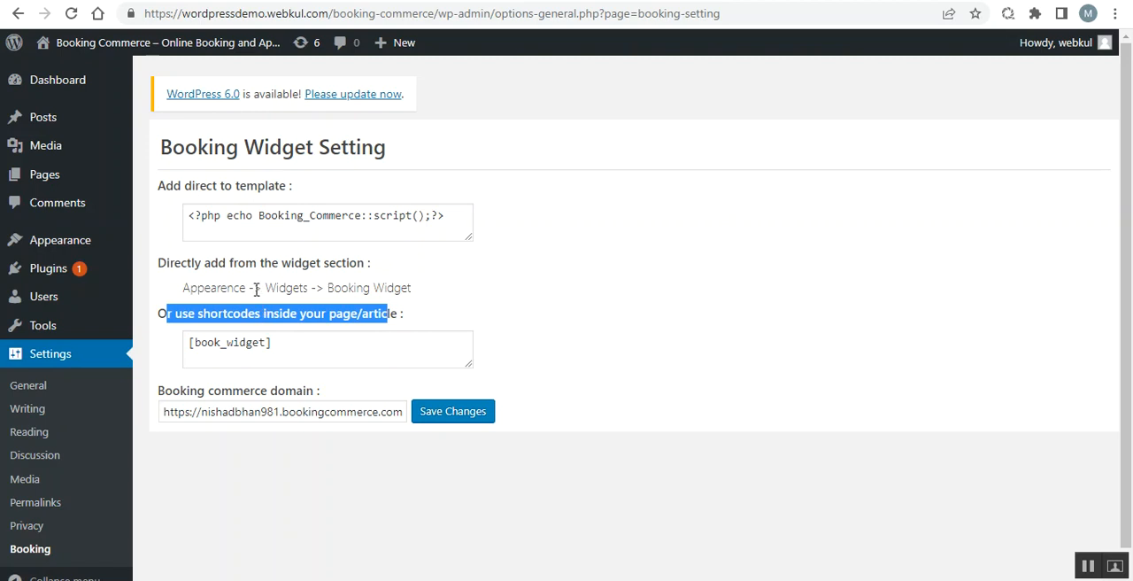
Step: Highlight the [book_widget] shortcode, then the label and URL of the Booking commerce domain setting
{"action": "left_click_drag", "start_coordinate": [274, 340], "coordinate": [182, 341]}
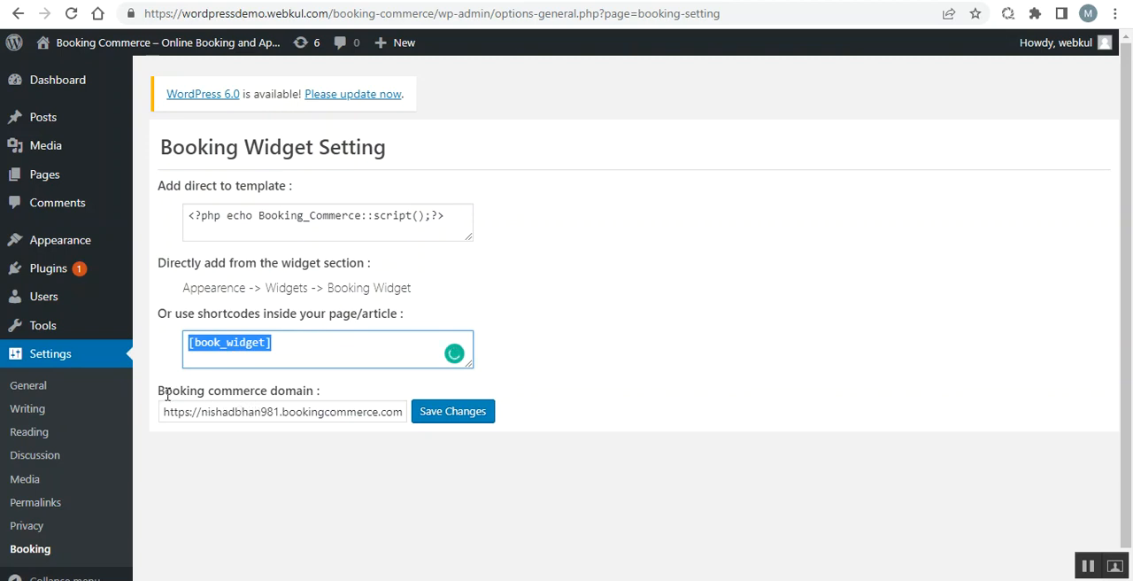
{"action": "left_click_drag", "start_coordinate": [166, 395], "coordinate": [314, 386]}
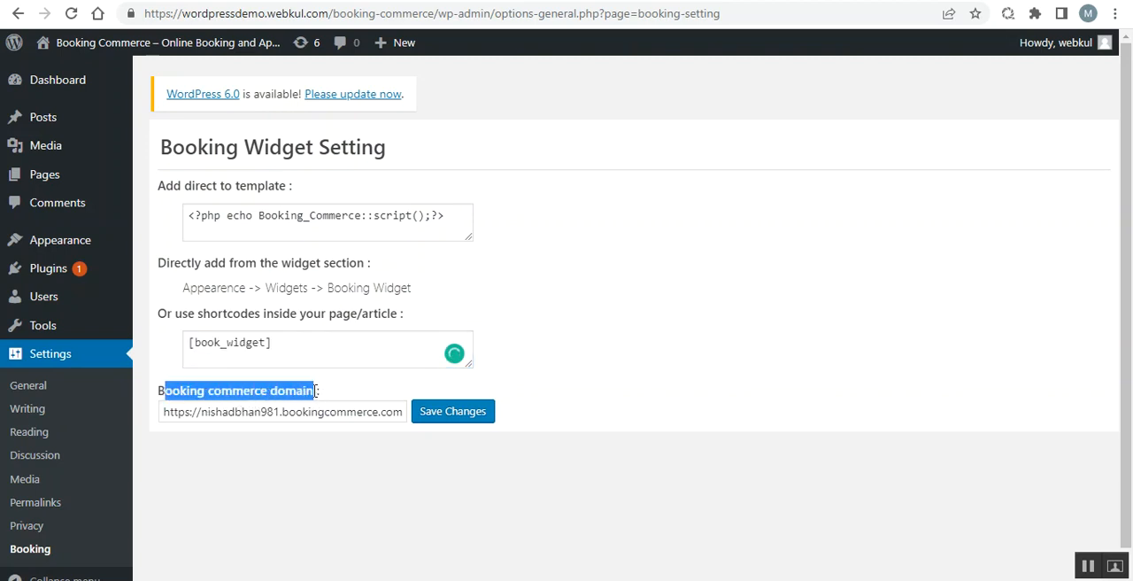
{"action": "left_click", "coordinate": [282, 413]}
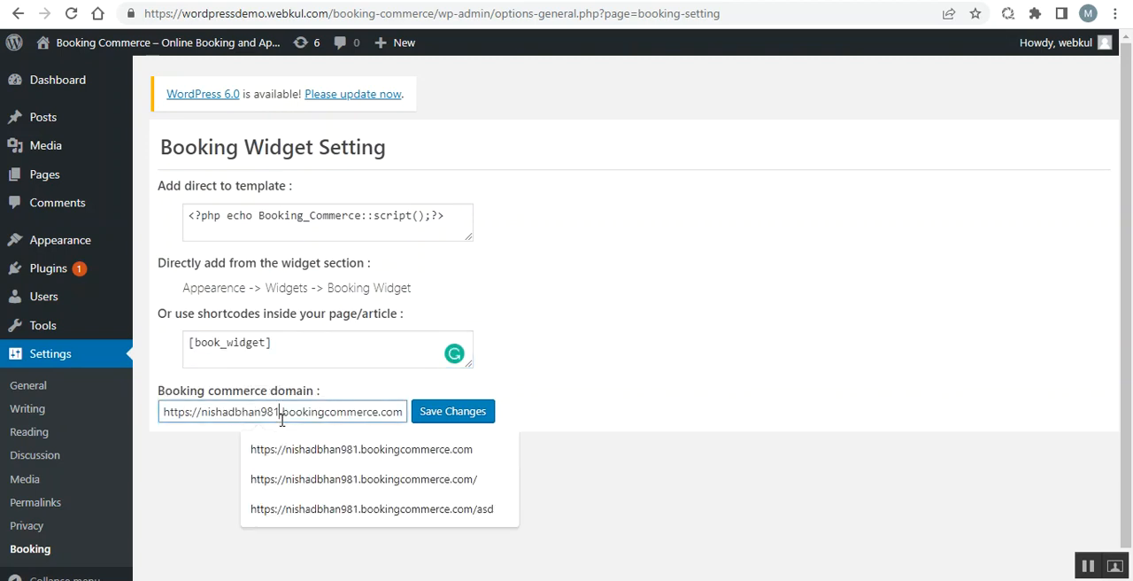
{"action": "left_click_drag", "start_coordinate": [165, 413], "coordinate": [415, 426]}
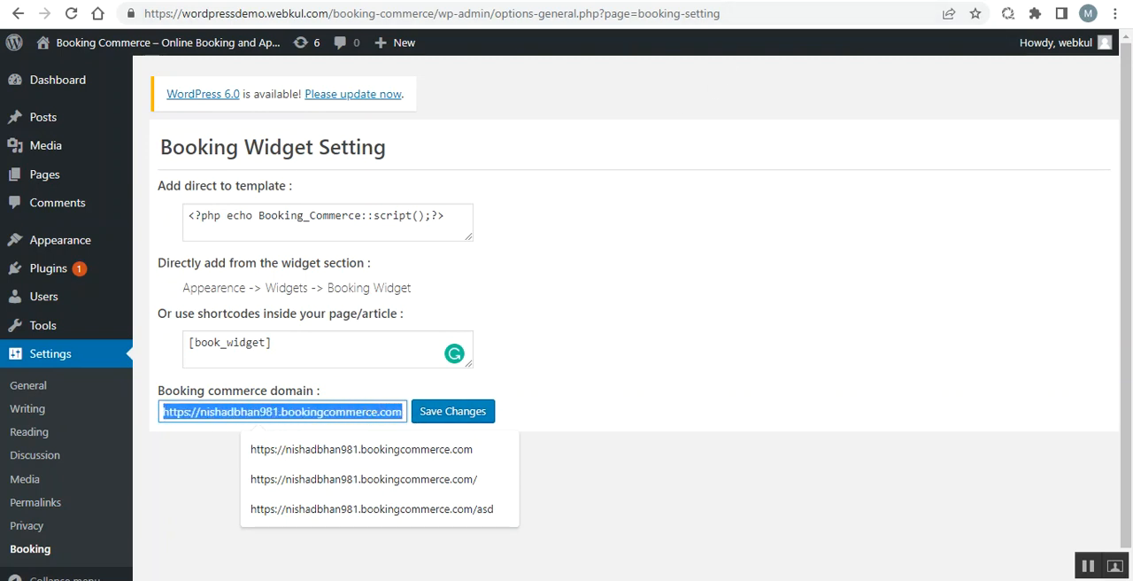
Step: Isolate the base domain in the Booking Commerce Bookings page address and return to the Booking commerce domain setting in WordPress
{"action": "left_click", "coordinate": [577, 1]}
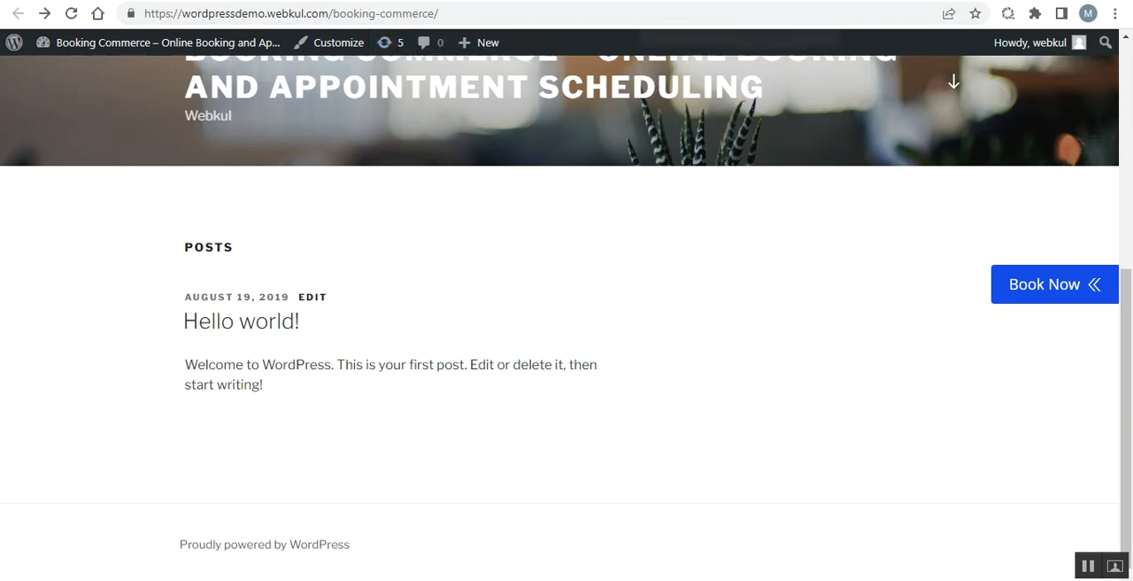
{"action": "left_click", "coordinate": [699, 1]}
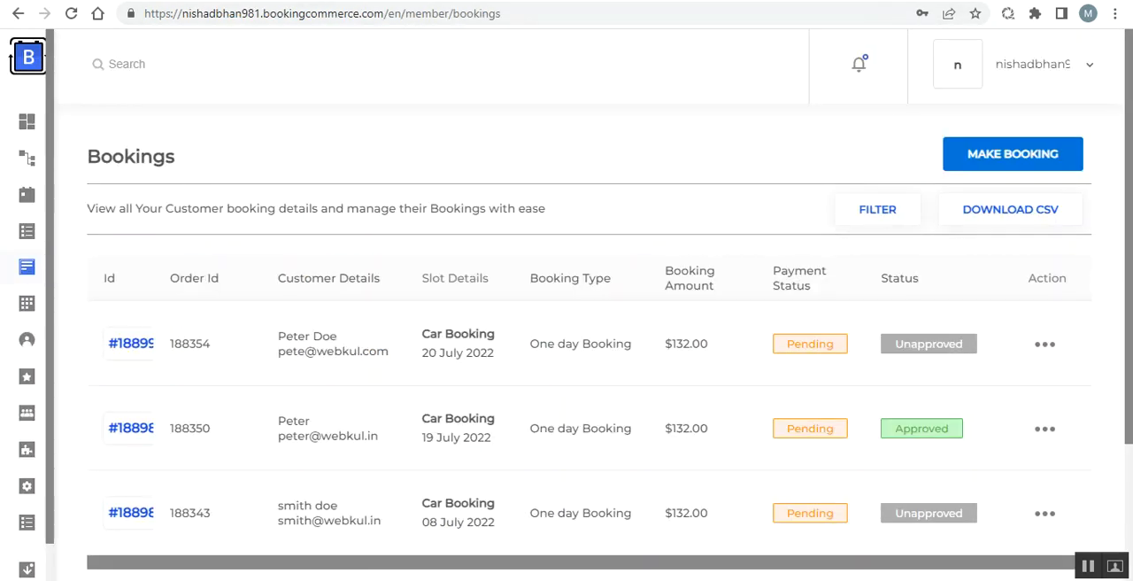
{"action": "left_click_drag", "start_coordinate": [388, 13], "coordinate": [561, 14]}
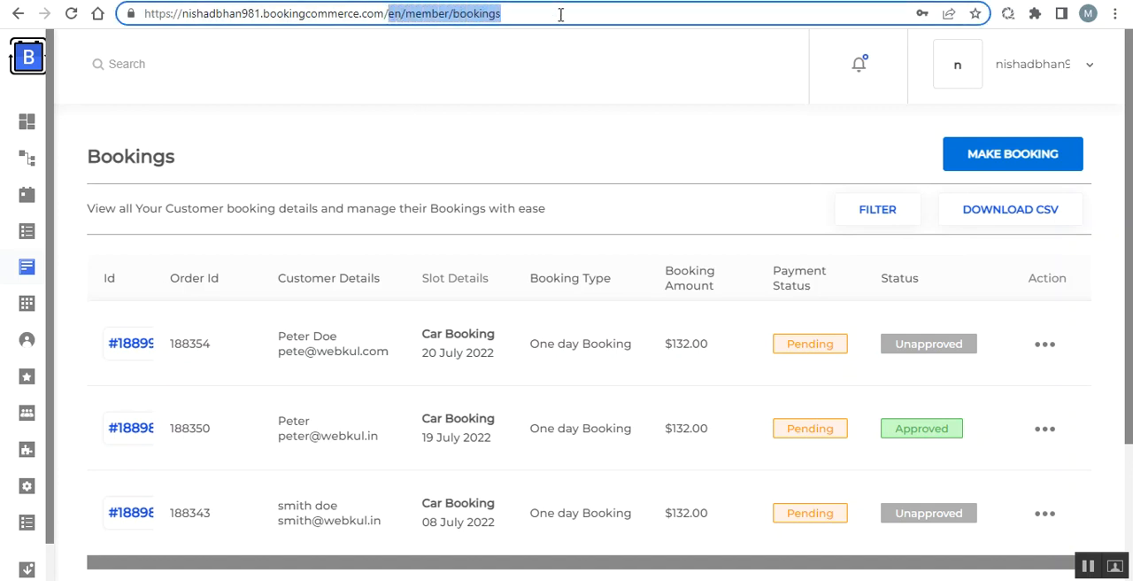
{"action": "key", "text": "BackSpace"}
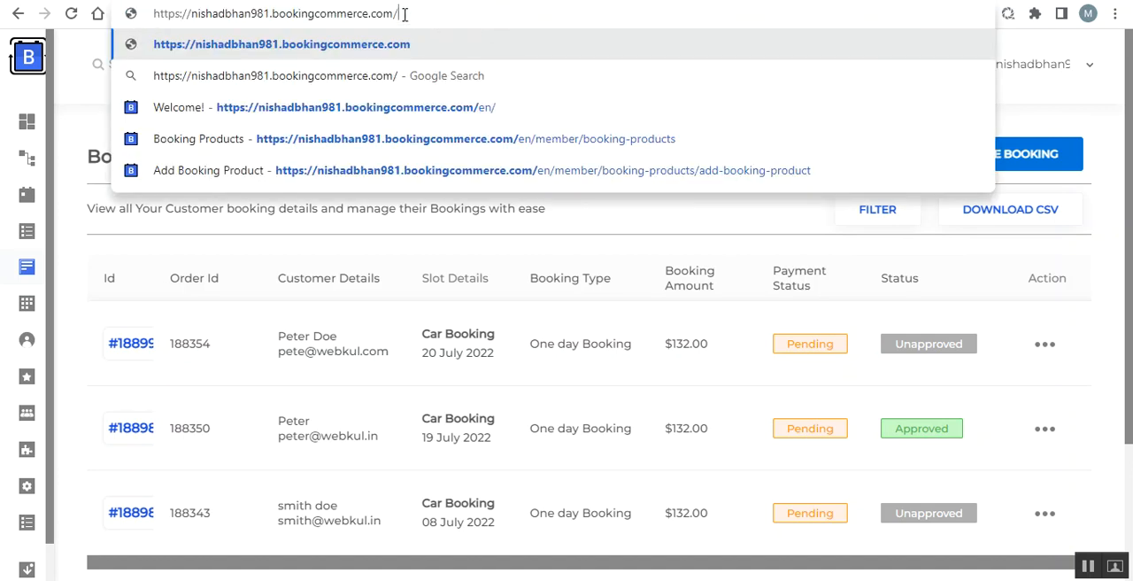
{"action": "left_click_drag", "start_coordinate": [406, 14], "coordinate": [146, 22]}
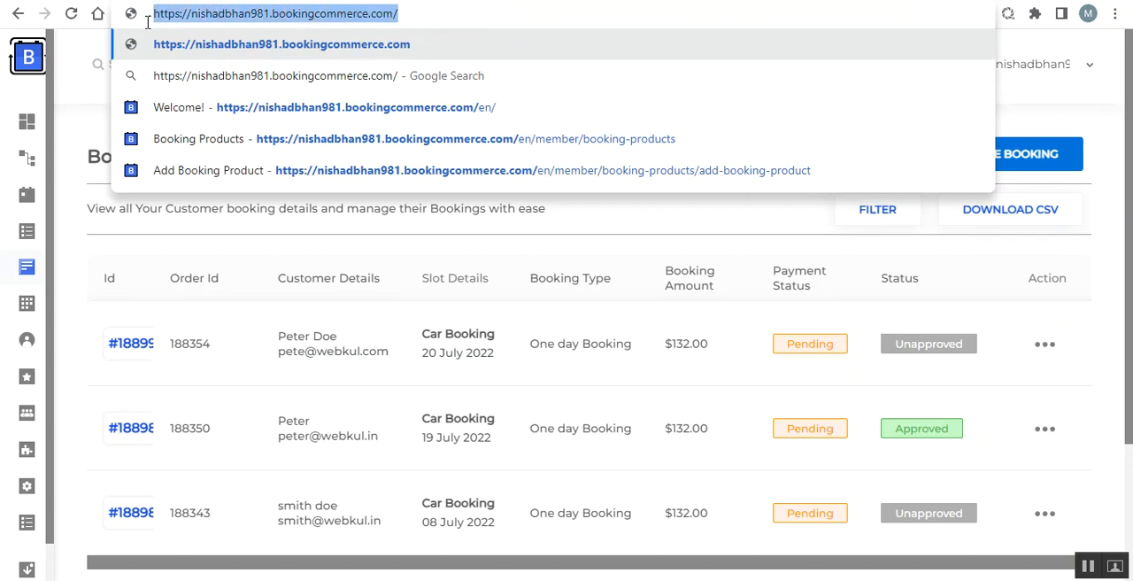
{"action": "left_click", "coordinate": [581, 1]}
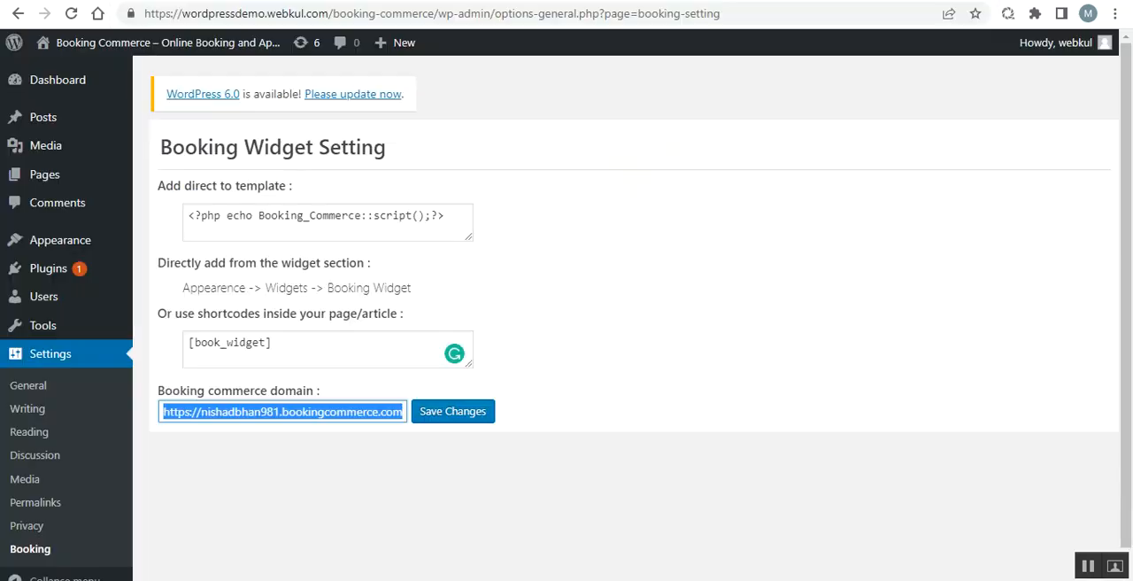
{"action": "left_click_drag", "start_coordinate": [190, 390], "coordinate": [308, 421]}
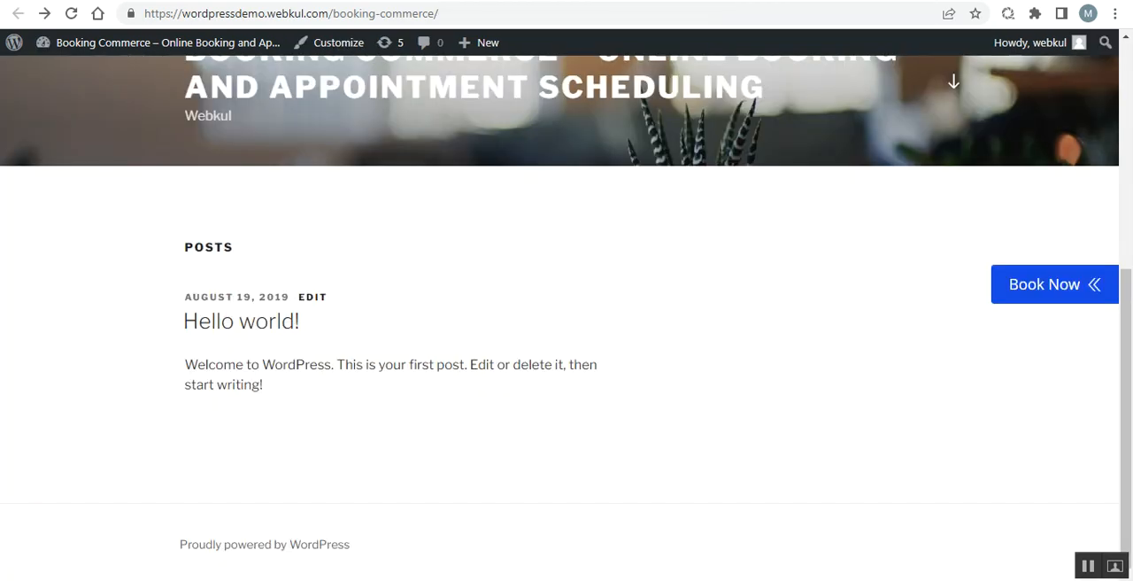
Step: Open the Book Now panel on the storefront and go back from Car Booking to browse the list of services
{"action": "left_click", "coordinate": [1014, 283]}
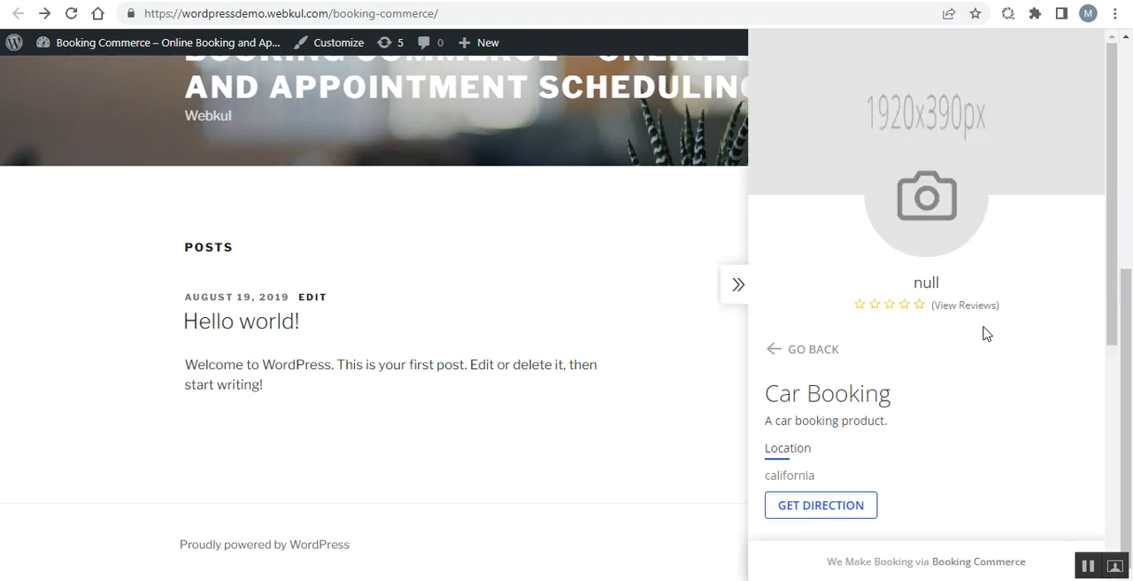
{"action": "scroll", "coordinate": [983, 331], "scroll_direction": "down", "scroll_amount": 3}
{"action": "left_click", "coordinate": [779, 117]}
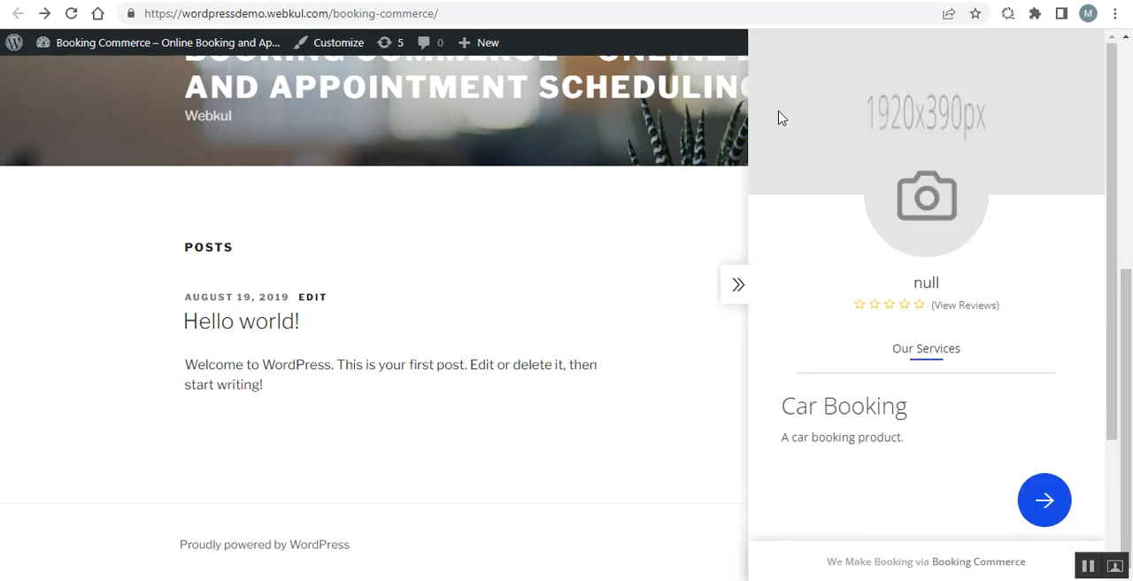
{"action": "scroll", "coordinate": [887, 348], "scroll_direction": "down", "scroll_amount": 2}
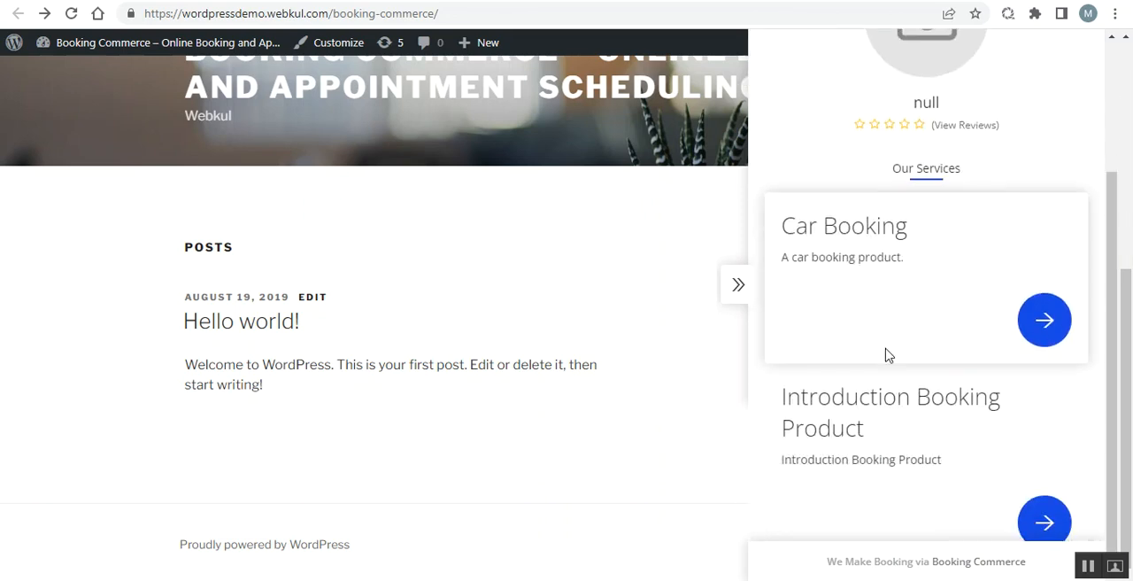
Step: Open the Car Booking service, view its date calendar for June 2022, and collapse the booking panel
{"action": "left_click", "coordinate": [1044, 321]}
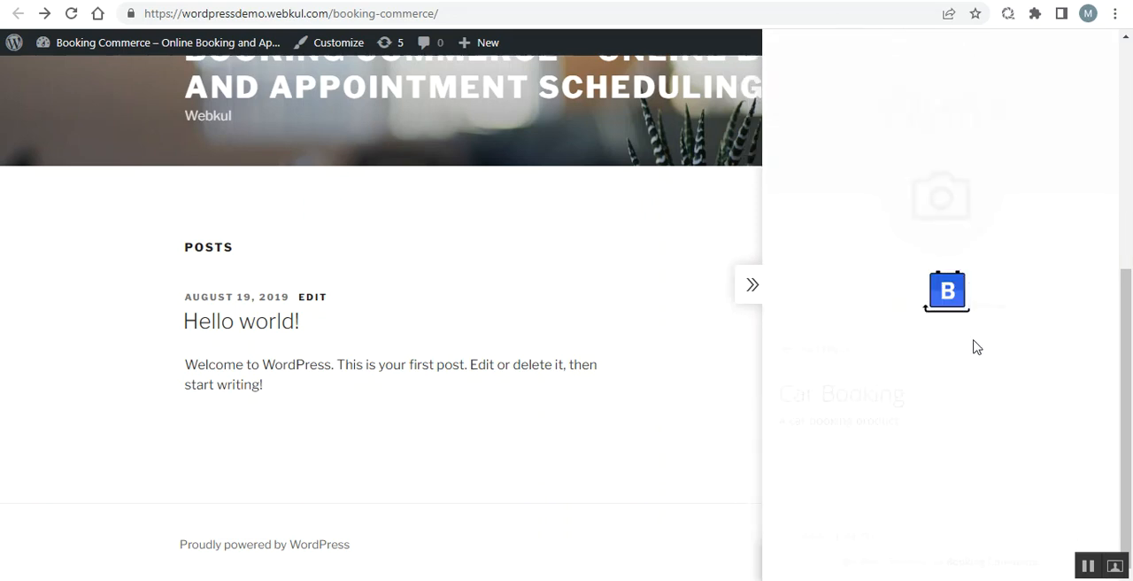
{"action": "scroll", "coordinate": [961, 350], "scroll_direction": "down", "scroll_amount": 3}
{"action": "left_click", "coordinate": [885, 381]}
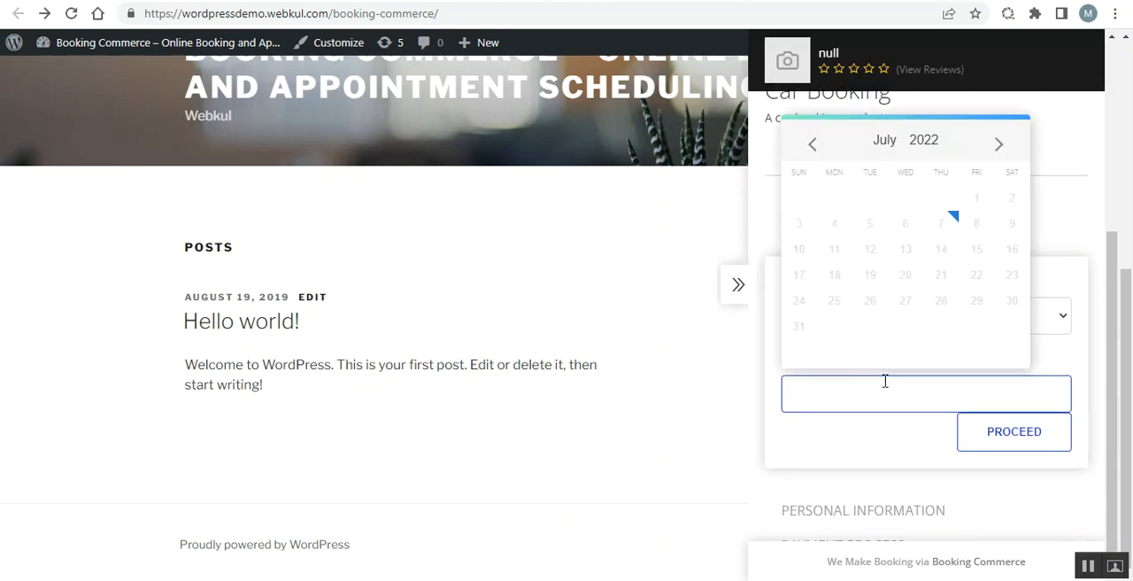
{"action": "left_click", "coordinate": [812, 143]}
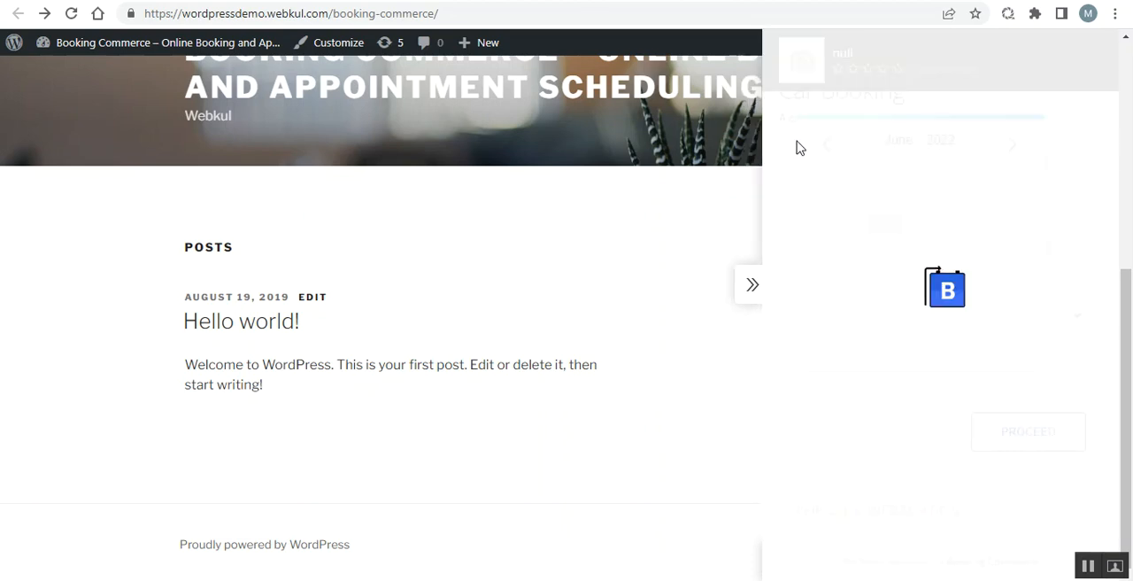
{"action": "left_click", "coordinate": [750, 147]}
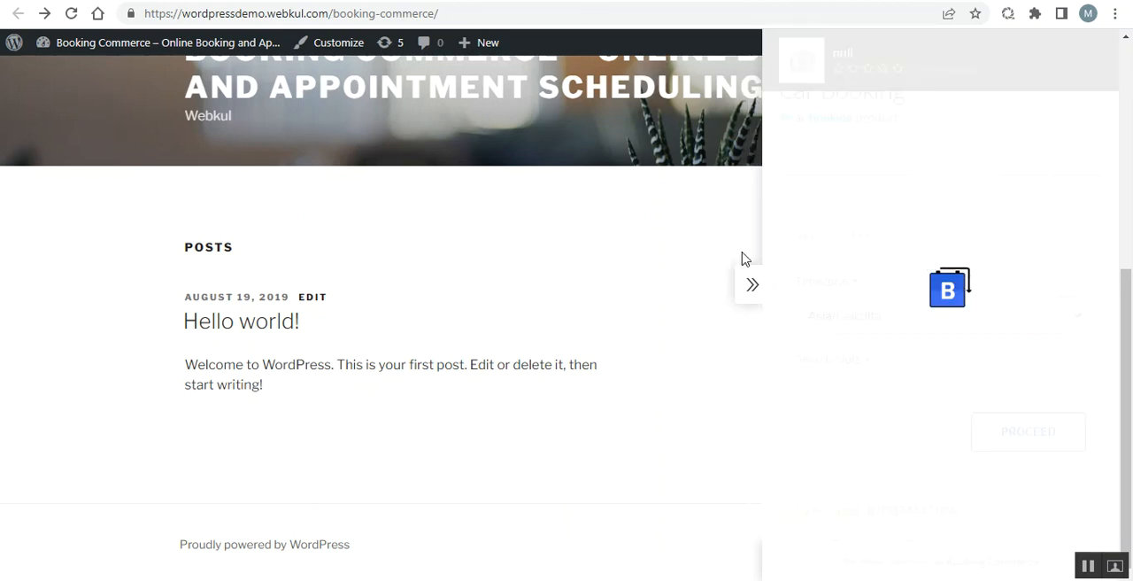
{"action": "left_click", "coordinate": [746, 290]}
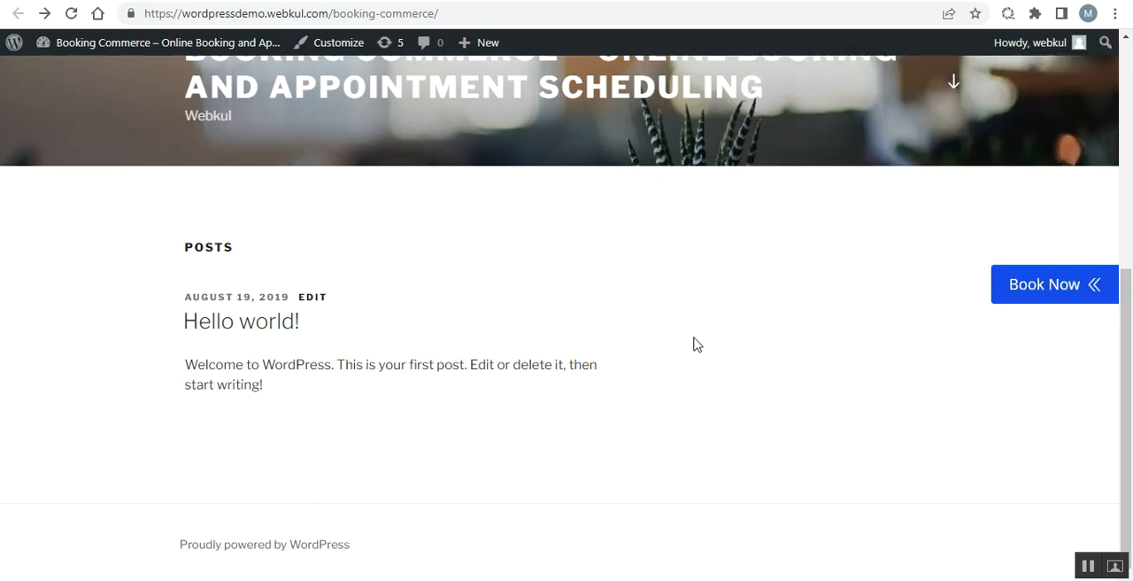